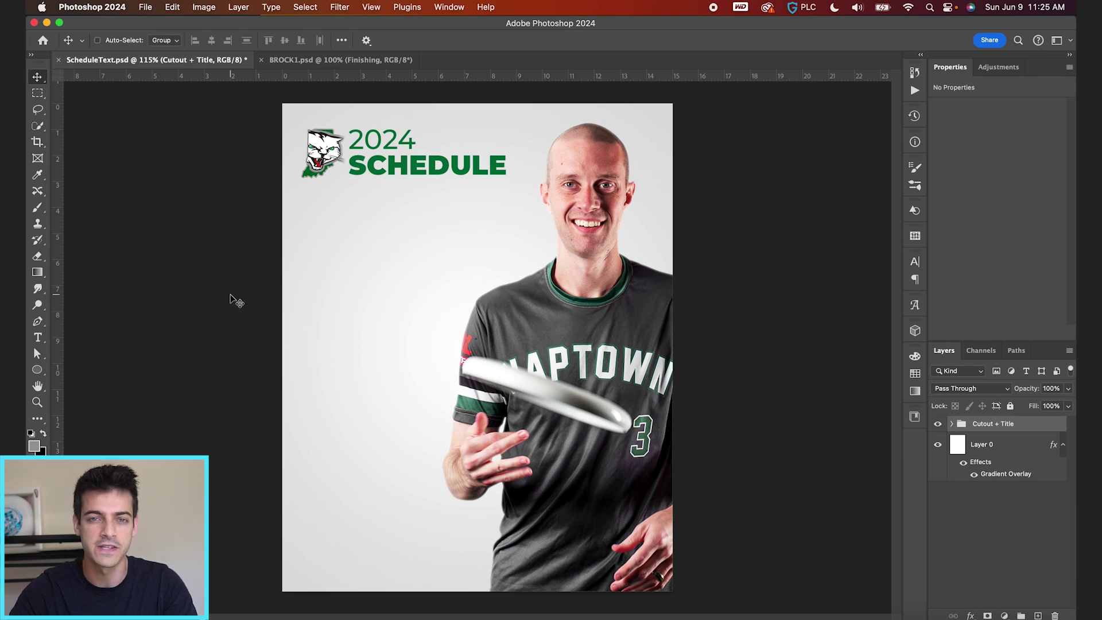
{"action": "left_click", "coordinate": [304, 205]}
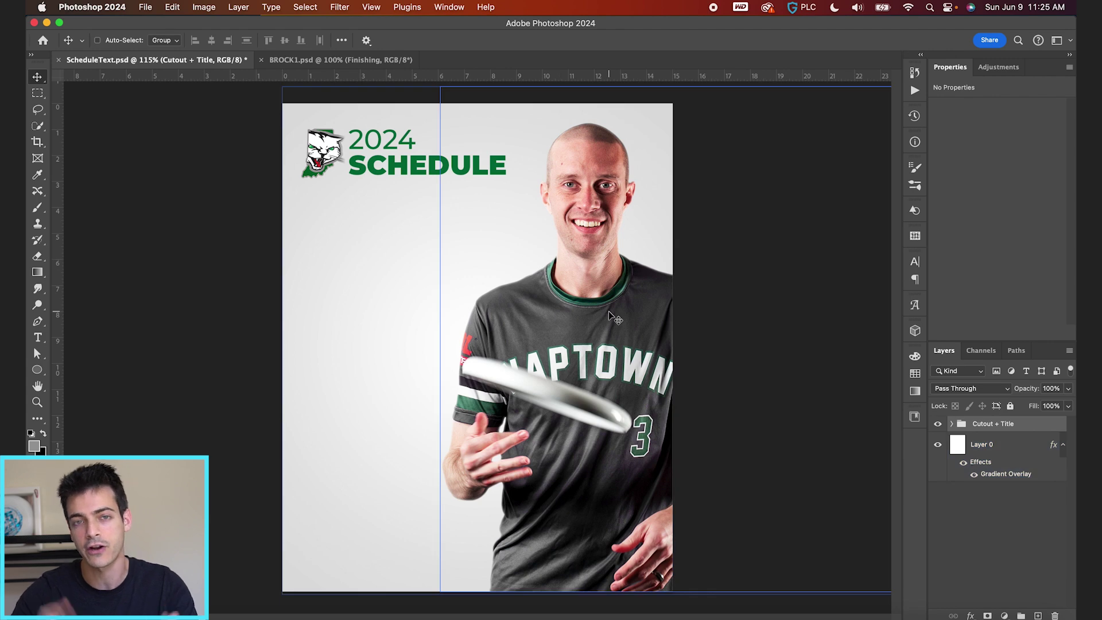
{"action": "left_click", "coordinate": [392, 419]}
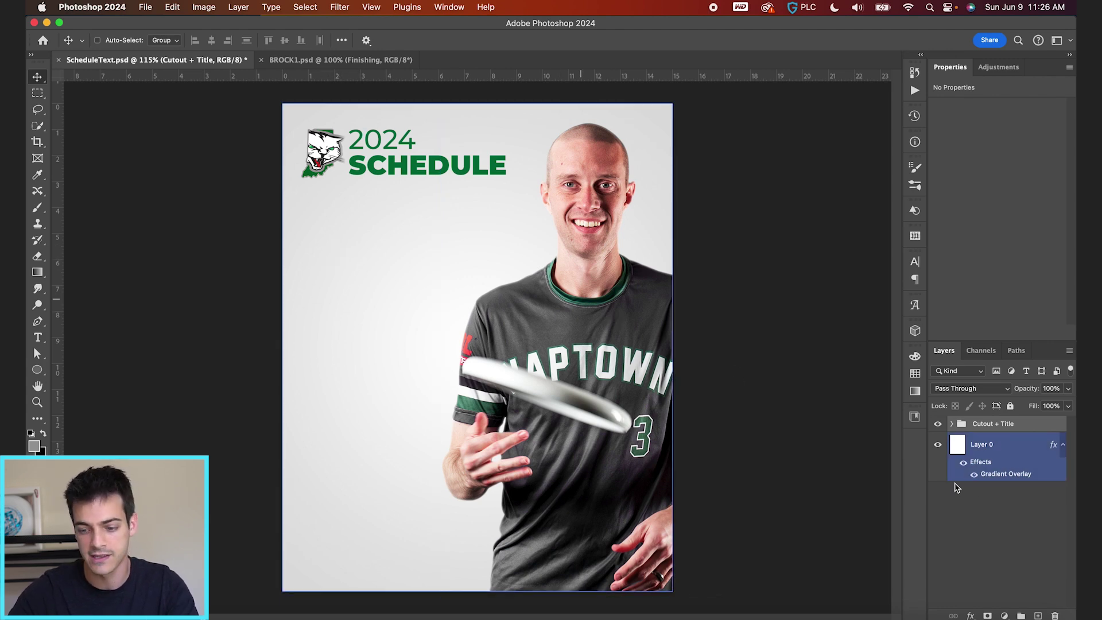
{"action": "left_click", "coordinate": [725, 477]}
Add a new layer and place the date text "7.8" on it below the 2024 SCHEDULE title.
{"action": "key", "text": "super+alt+shift+n"}
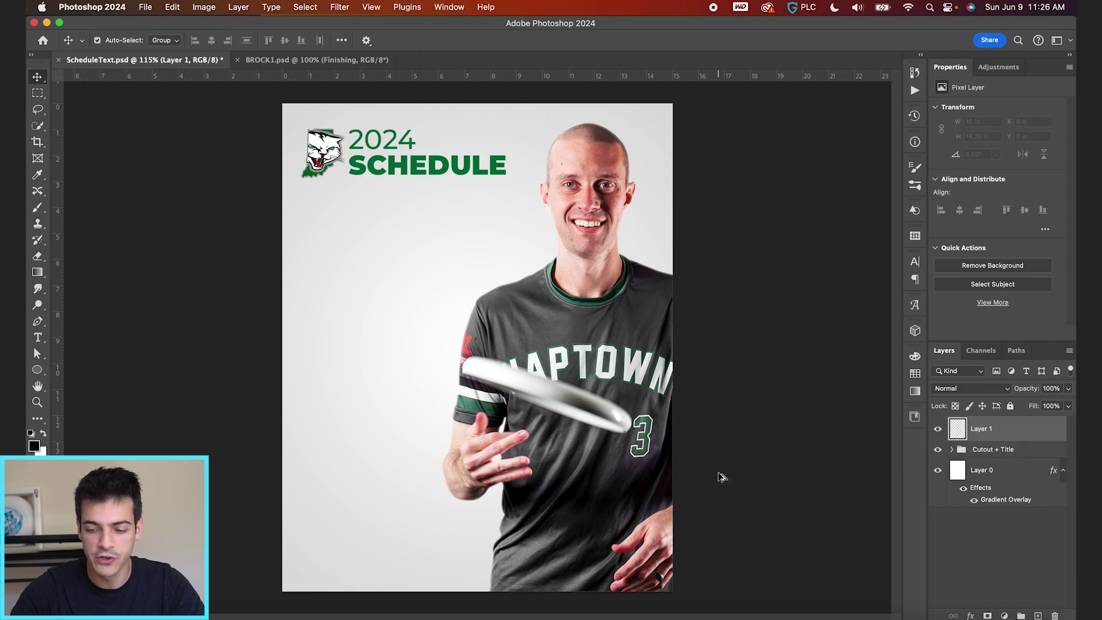
{"action": "key", "text": "t"}
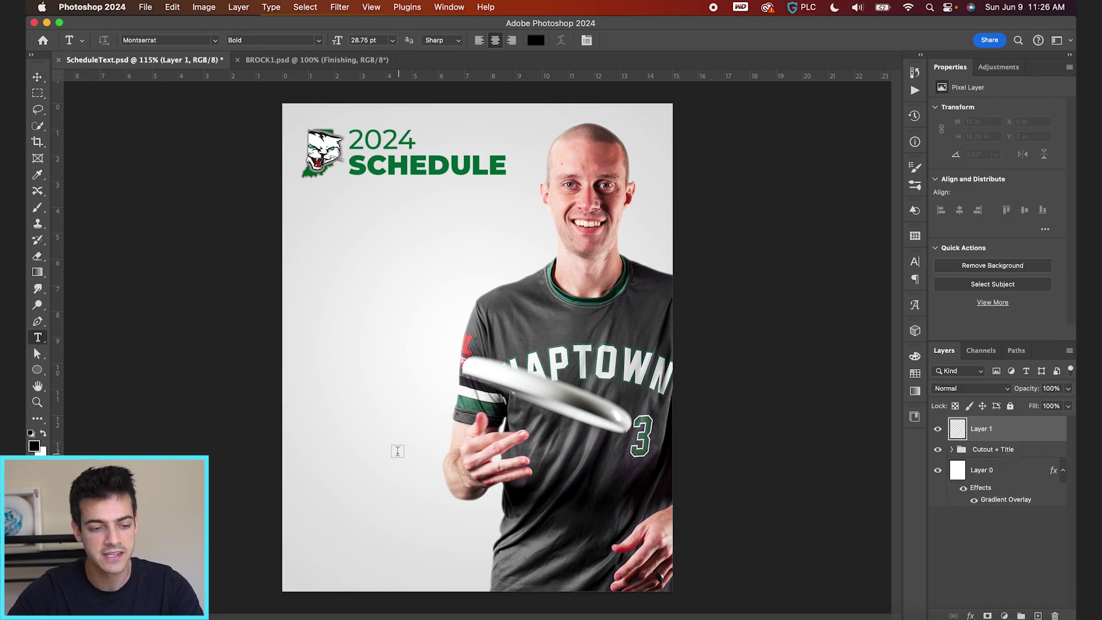
{"action": "left_click", "coordinate": [346, 235]}
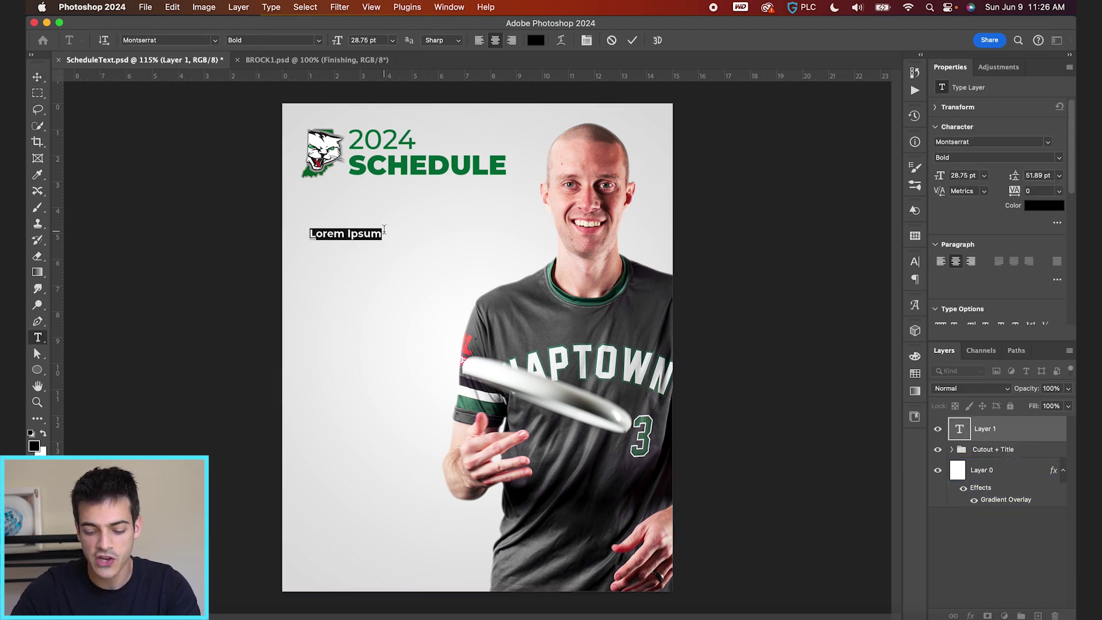
{"action": "type", "text": "7."}
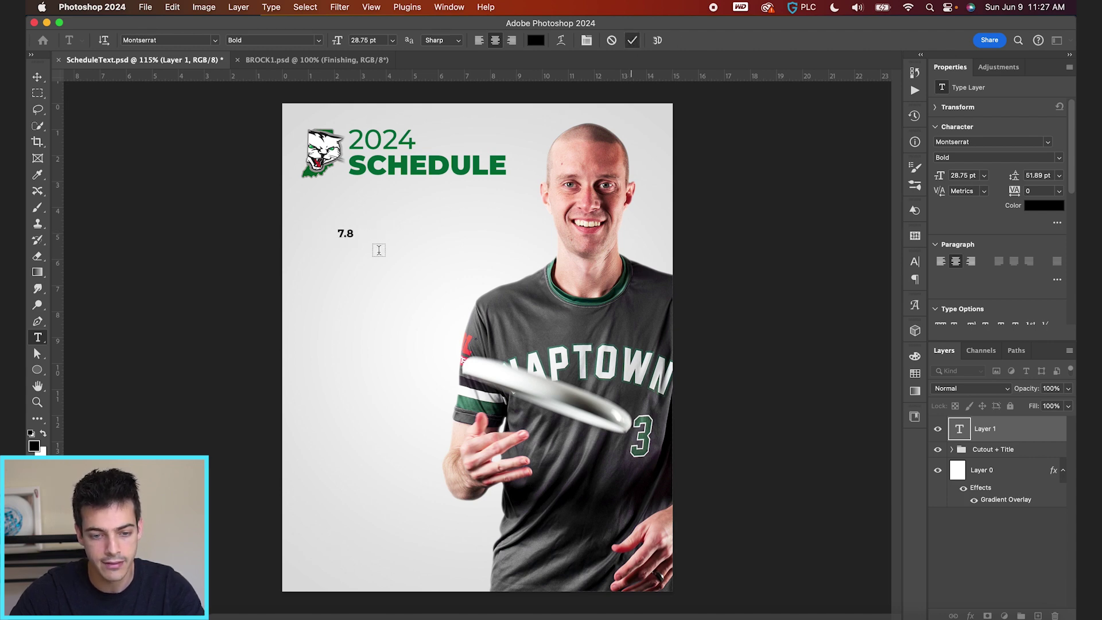
{"action": "type", "text": "8"}
{"action": "key", "text": "Escape"}
Scale the 7.8 text up to 75.75 pt and position it under the team logo.
{"action": "key", "text": "super+t"}
{"action": "mouse_move", "coordinate": [354, 228]}
{"action": "left_mouse_down"}
{"action": "mouse_move", "coordinate": [371, 219]}
{"action": "mouse_move", "coordinate": [365, 237]}
{"action": "left_mouse_up"}
{"action": "key", "text": "Return"}
{"action": "key", "text": "v"}
{"action": "key", "text": "t"}
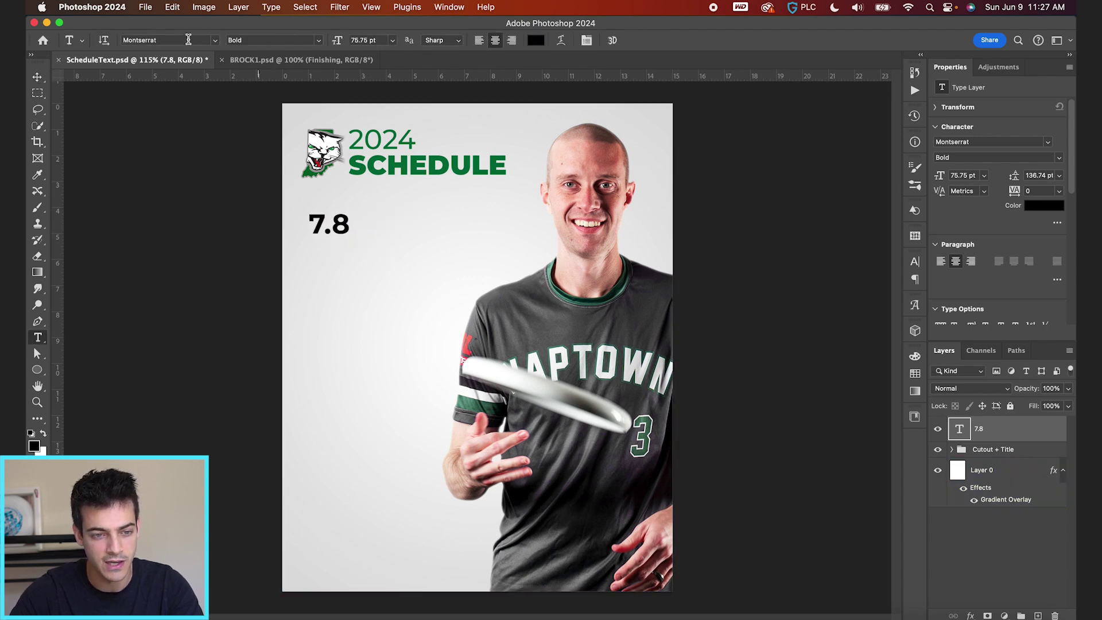
{"action": "left_click", "coordinate": [319, 42]}
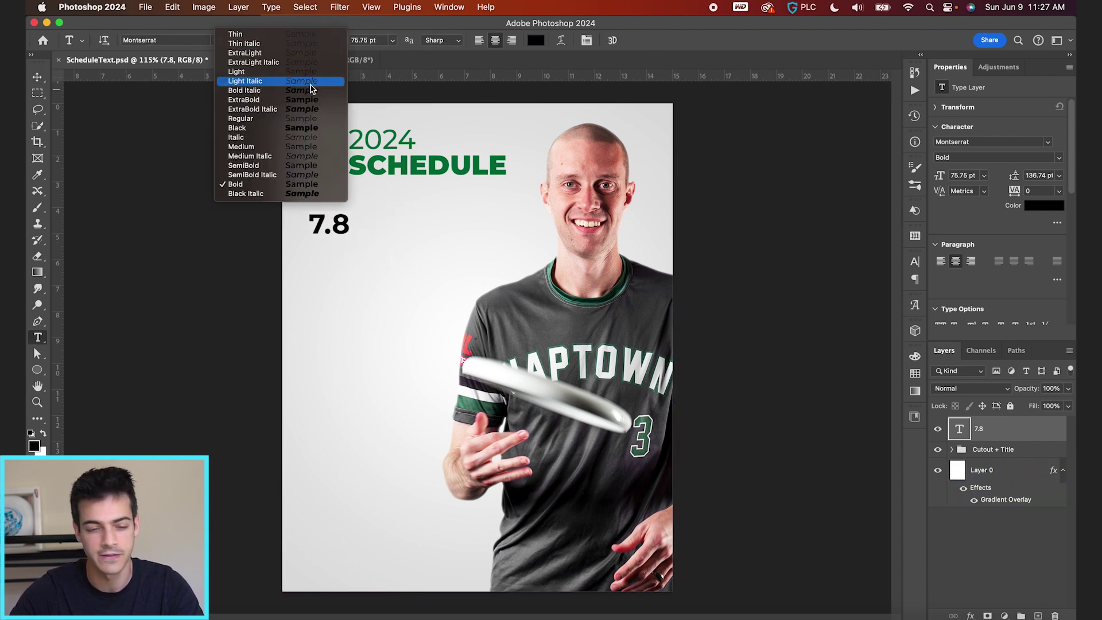
{"action": "left_click", "coordinate": [338, 23]}
Show the grid over the canvas for aligning the 7.8 text.
{"action": "scroll", "coordinate": [340, 229], "scroll_direction": "up", "scroll_amount": 4}
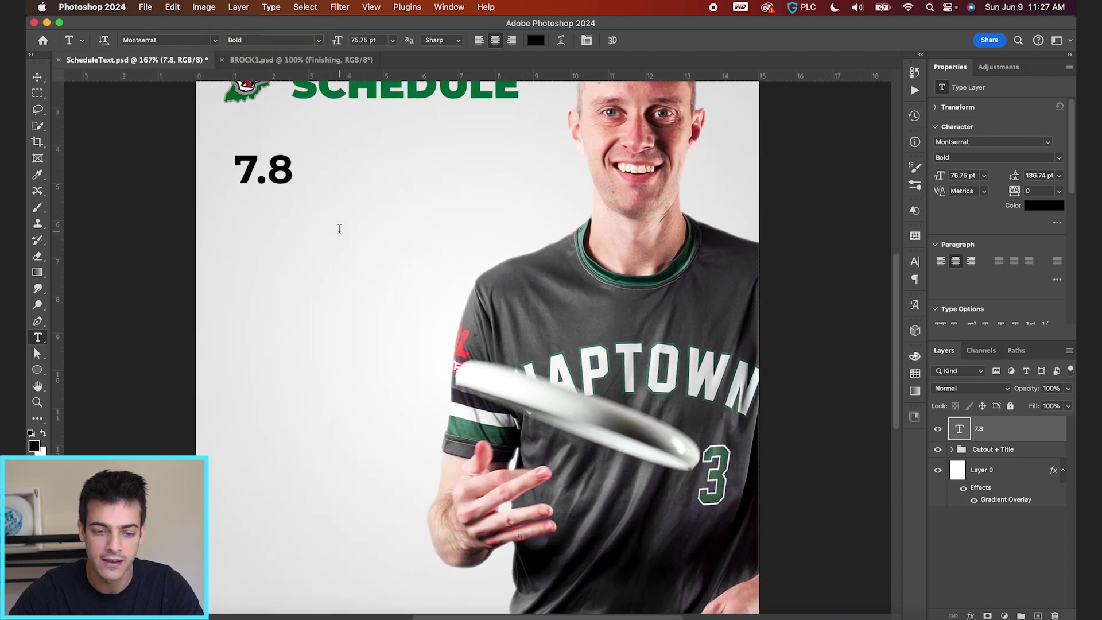
{"action": "key", "text": "v"}
{"action": "left_click_drag", "start_coordinate": [350, 251], "coordinate": [349, 244]}
{"action": "key", "text": "super+apostrophe"}
{"action": "key", "text": "super+plus"}
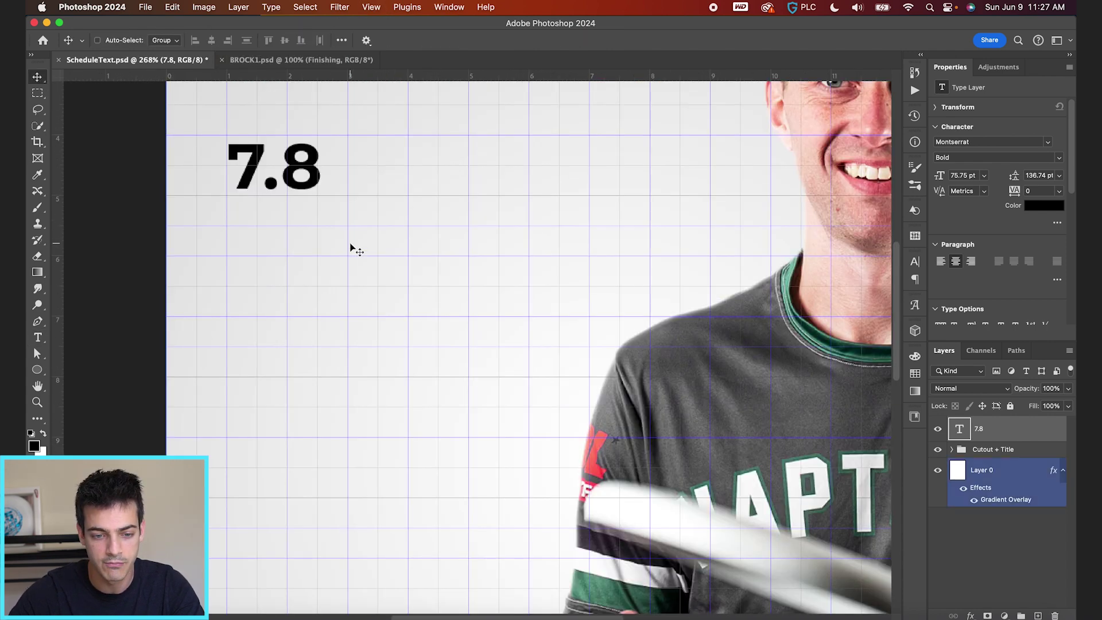
Nudge the 7.8 text up until its top edge sits on the 4-inch grid line, and hide the grid.
{"action": "scroll", "coordinate": [350, 245], "scroll_direction": "up", "scroll_amount": 3}
{"action": "scroll", "coordinate": [350, 245], "scroll_direction": "left", "scroll_amount": 2}
{"action": "key", "text": "super+equal"}
{"action": "left_click", "coordinate": [260, 257]}
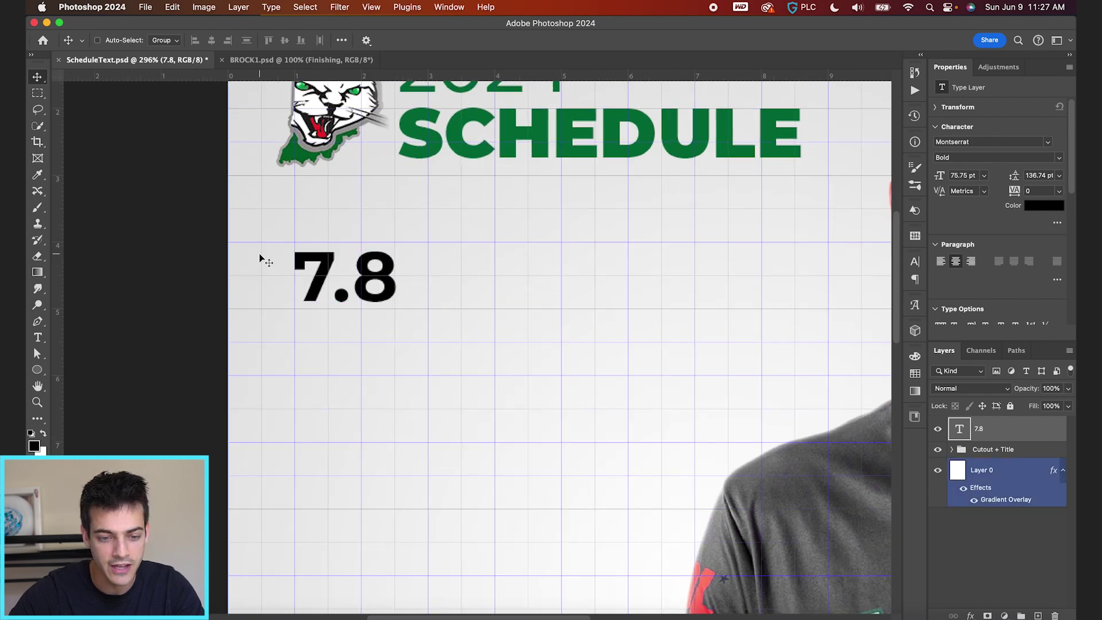
{"action": "key", "text": "super+equal"}
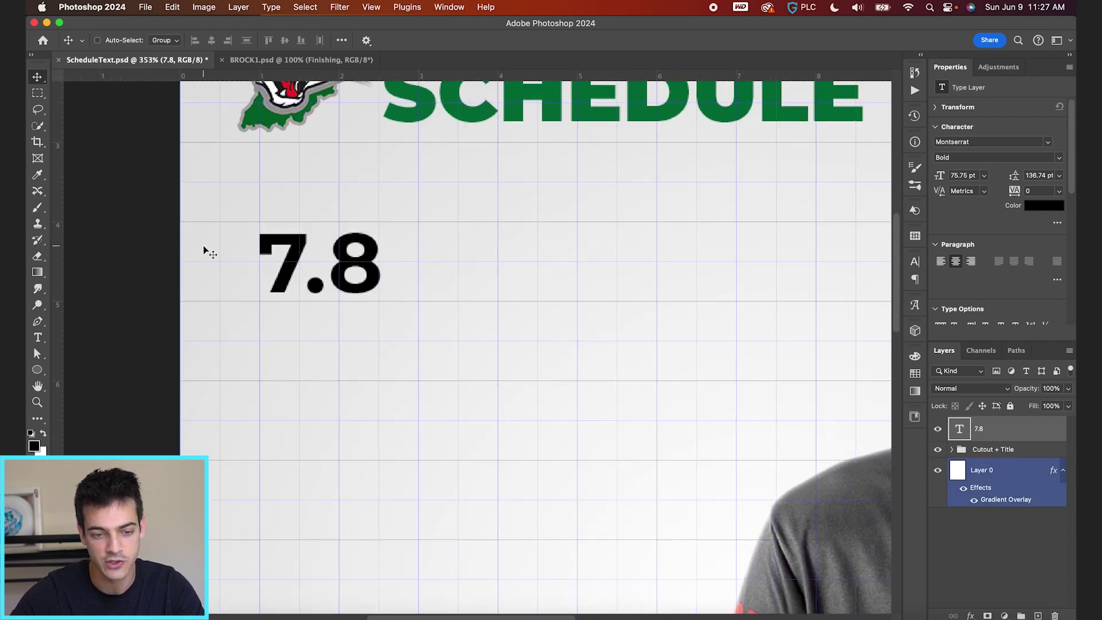
{"action": "key", "text": "shift+Up"}
{"action": "key", "text": "Up"}
{"action": "key", "text": "Up"}
{"action": "key", "text": "Down"}
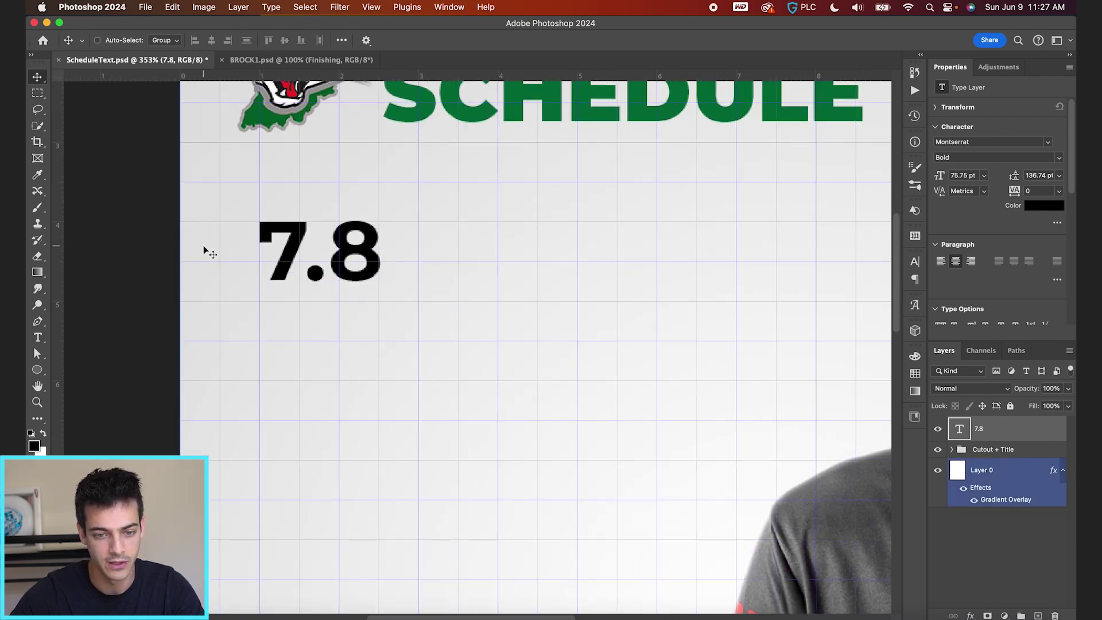
{"action": "key", "text": "super+0"}
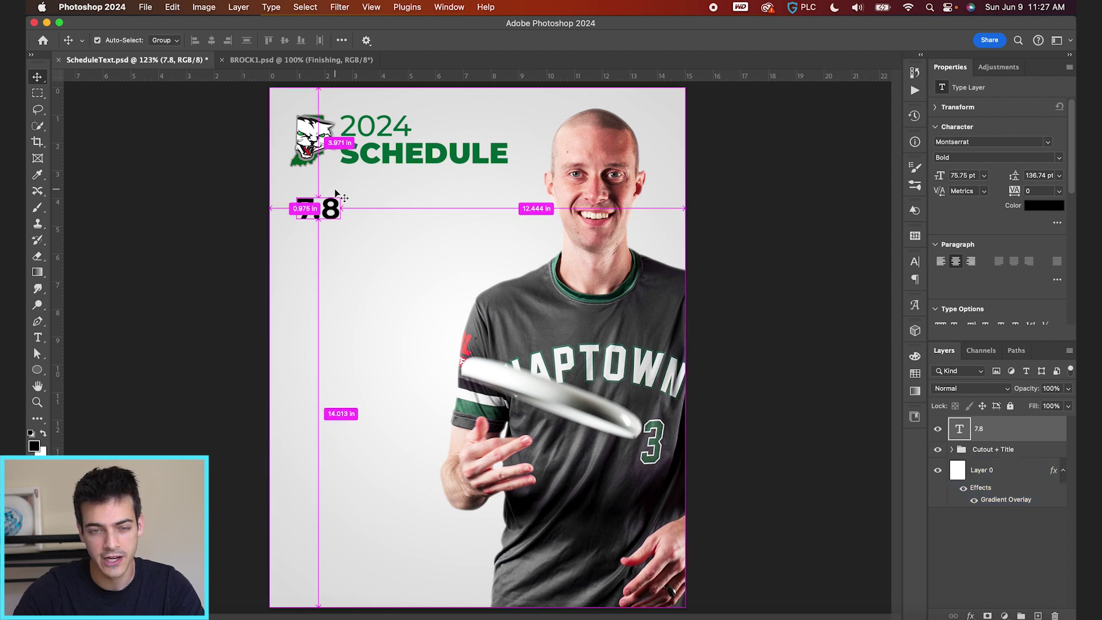
Duplicate the 7.8 text, move the copy to its right and replace its wording with "vs. MADISON".
{"action": "key", "text": "super+j"}
{"action": "left_click_drag", "start_coordinate": [344, 217], "coordinate": [404, 217]}
{"action": "key", "text": "t"}
{"action": "double_click", "coordinate": [387, 211]}
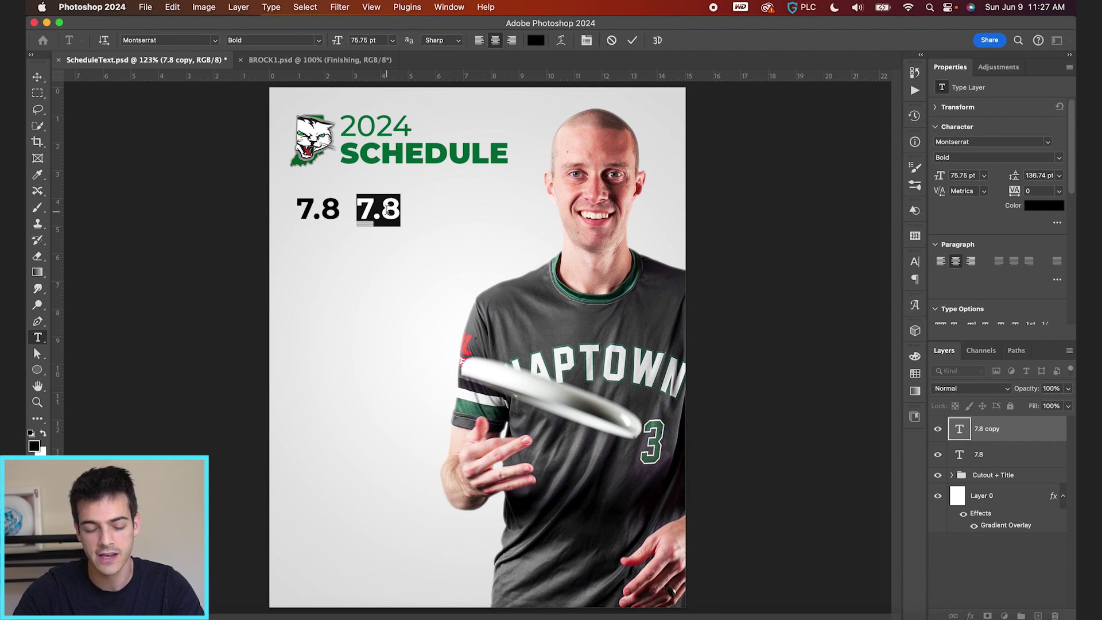
{"action": "type", "text": "vs."}
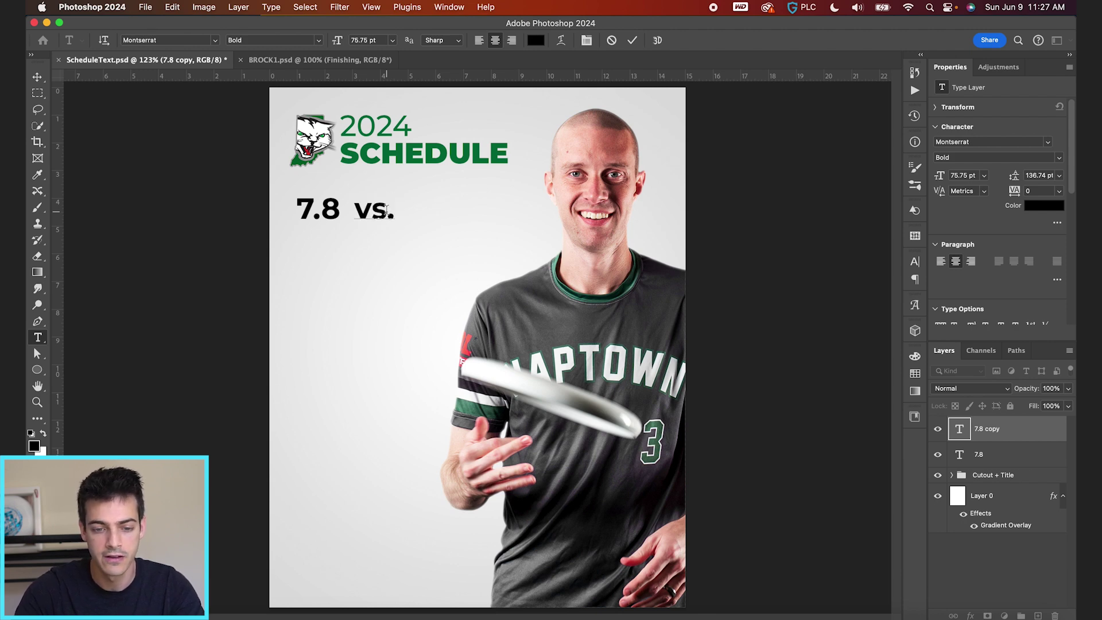
{"action": "type", "text": " MADISON"}
Left-align the vs. MADISON text and add "7:00 PM" as its second line.
{"action": "key", "text": "super+a"}
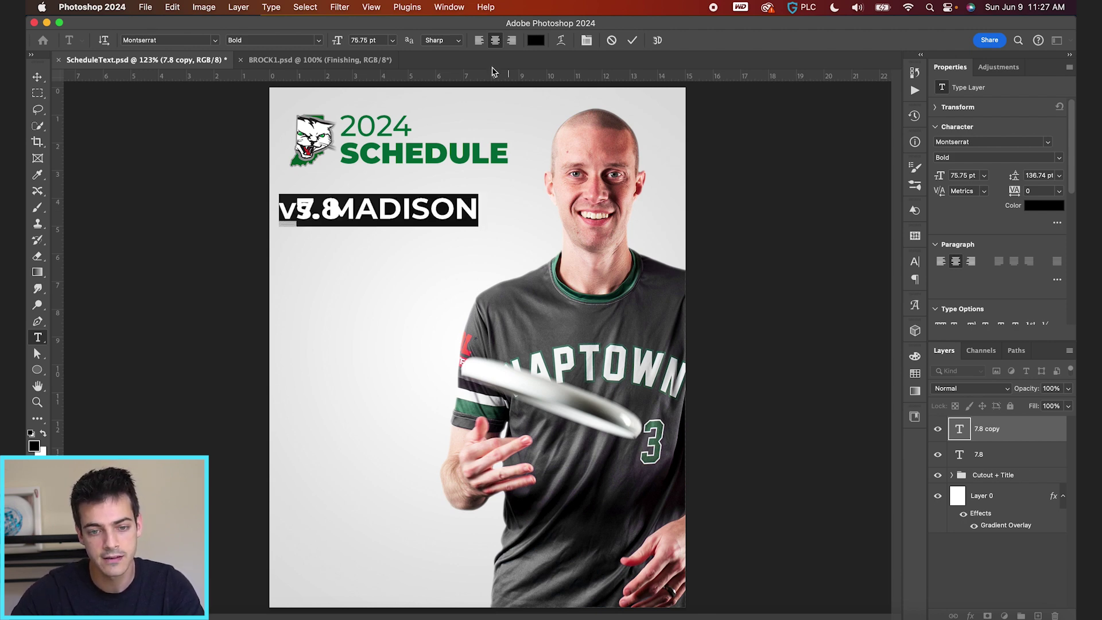
{"action": "key", "text": "super+shift+l"}
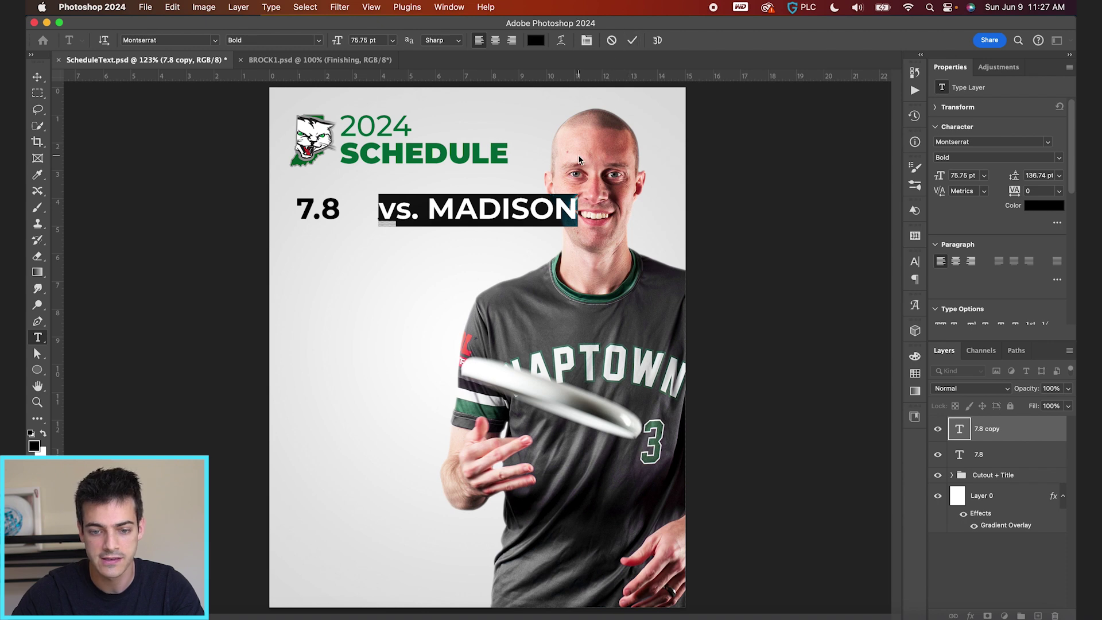
{"action": "key", "text": "Right"}
{"action": "type", "text": "7:00 PM"}
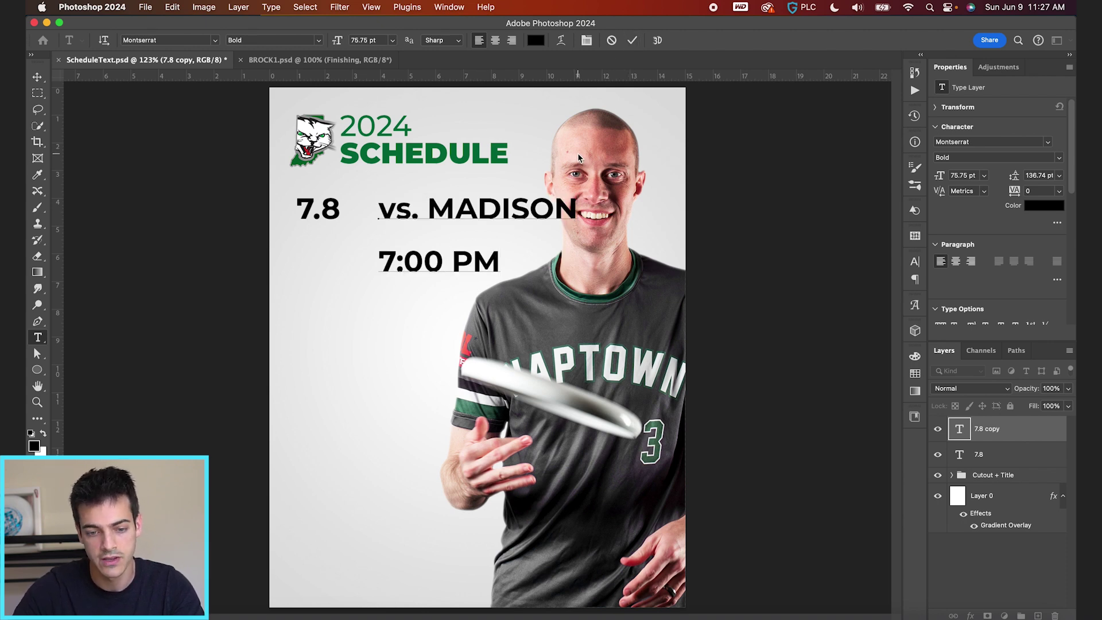
{"action": "left_click", "coordinate": [632, 40]}
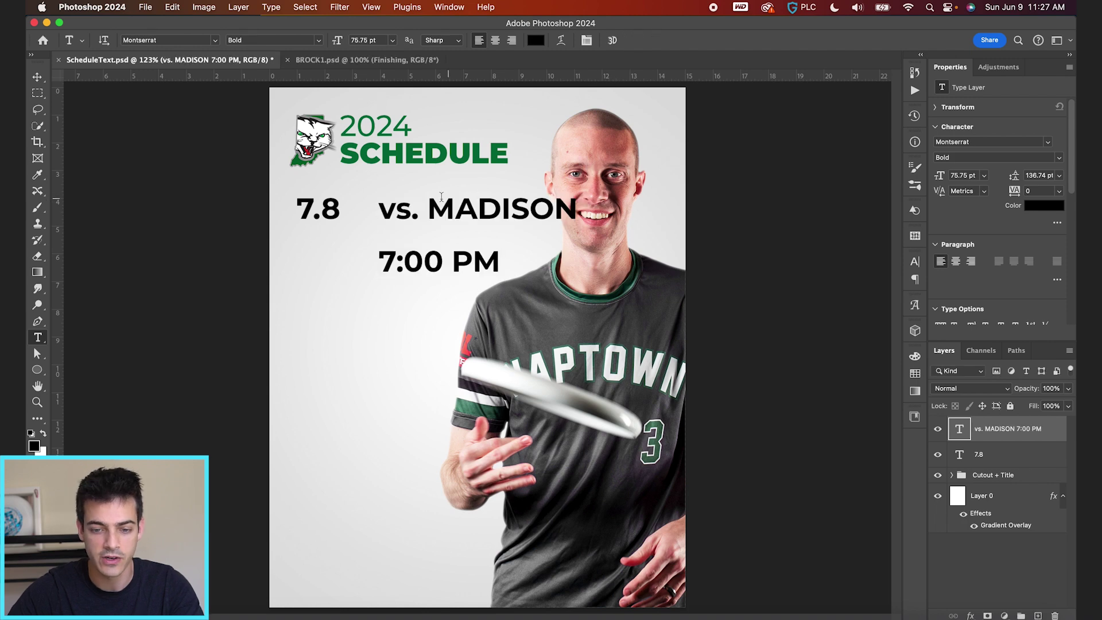
Tighten the vs. MADISON text block's leading to 71 pt and set its font style to Medium.
{"action": "left_click", "coordinate": [588, 41]}
{"action": "left_click_drag", "start_coordinate": [844, 296], "coordinate": [804, 297]}
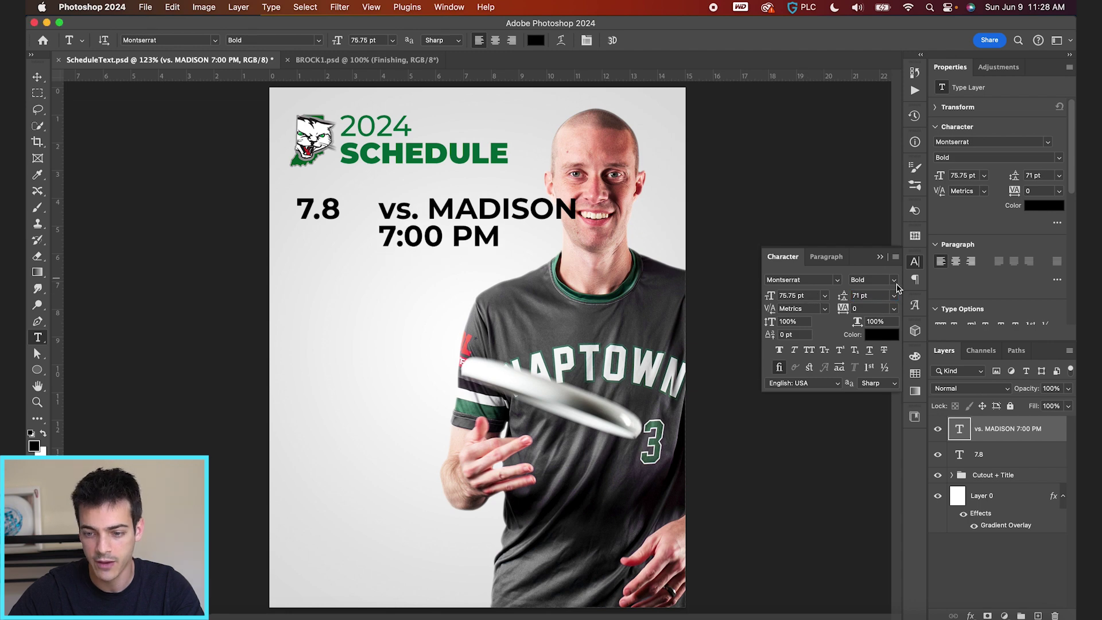
{"action": "left_click", "coordinate": [894, 279]}
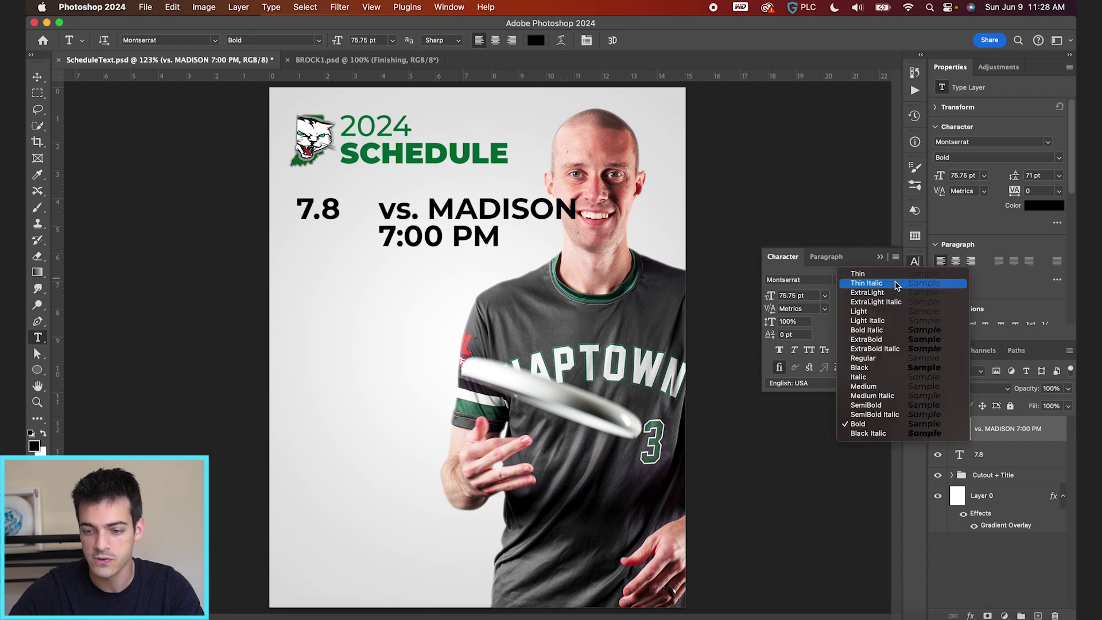
{"action": "left_click", "coordinate": [881, 388]}
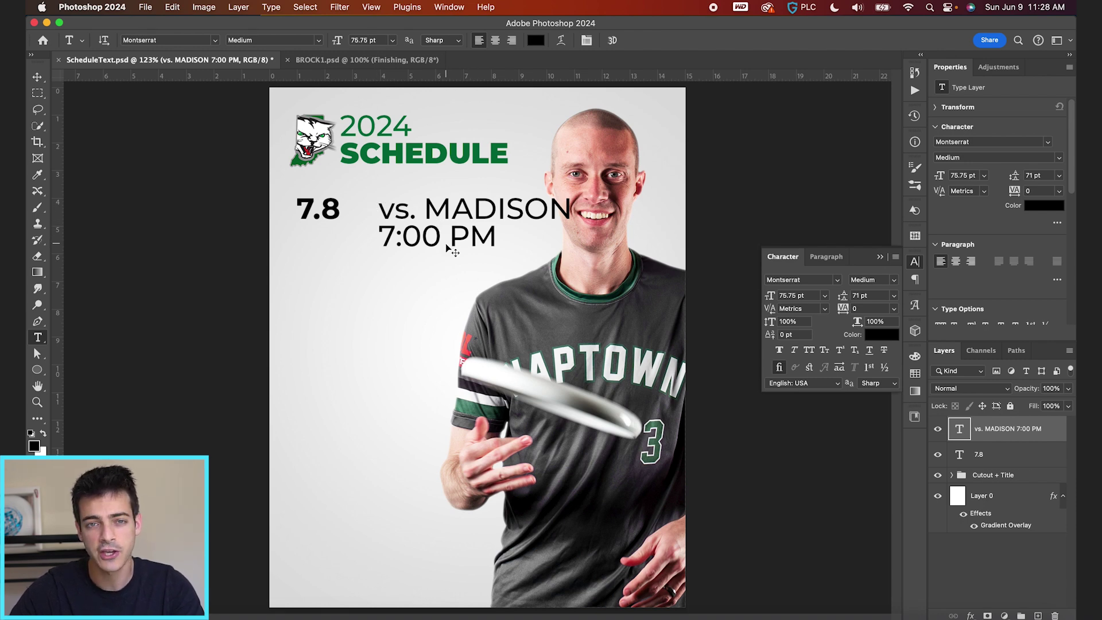
Scale the vs. MADISON 7:00 PM block down to 32.33 pt, matching the date's height, and place it just right of 7.8.
{"action": "key", "text": "ctrl+t"}
{"action": "left_click_drag", "start_coordinate": [578, 255], "coordinate": [459, 225]}
{"action": "key", "text": "Return"}
{"action": "scroll", "coordinate": [462, 229], "scroll_direction": "up", "scroll_amount": 5}
{"action": "scroll", "coordinate": [462, 230], "scroll_direction": "up", "scroll_amount": 3}
{"action": "scroll", "coordinate": [462, 230], "scroll_direction": "left", "scroll_amount": 3}
{"action": "left_click_drag", "start_coordinate": [583, 147], "coordinate": [468, 156]}
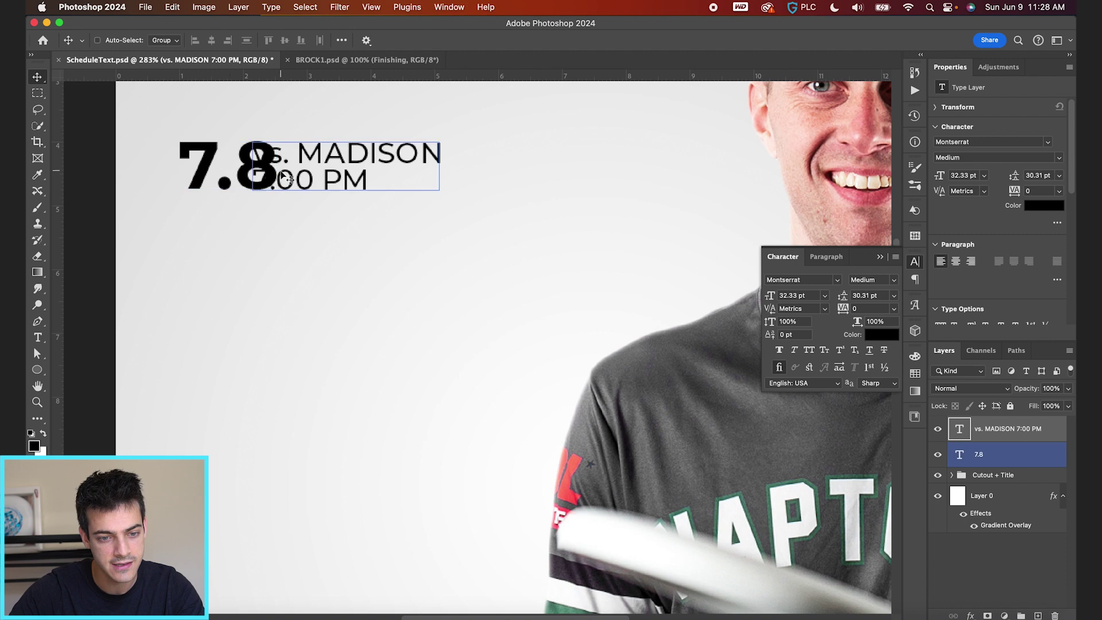
{"action": "scroll", "coordinate": [345, 219], "scroll_direction": "up", "scroll_amount": 2}
{"action": "scroll", "coordinate": [345, 218], "scroll_direction": "left", "scroll_amount": 1}
{"action": "left_click_drag", "start_coordinate": [347, 224], "coordinate": [402, 223]}
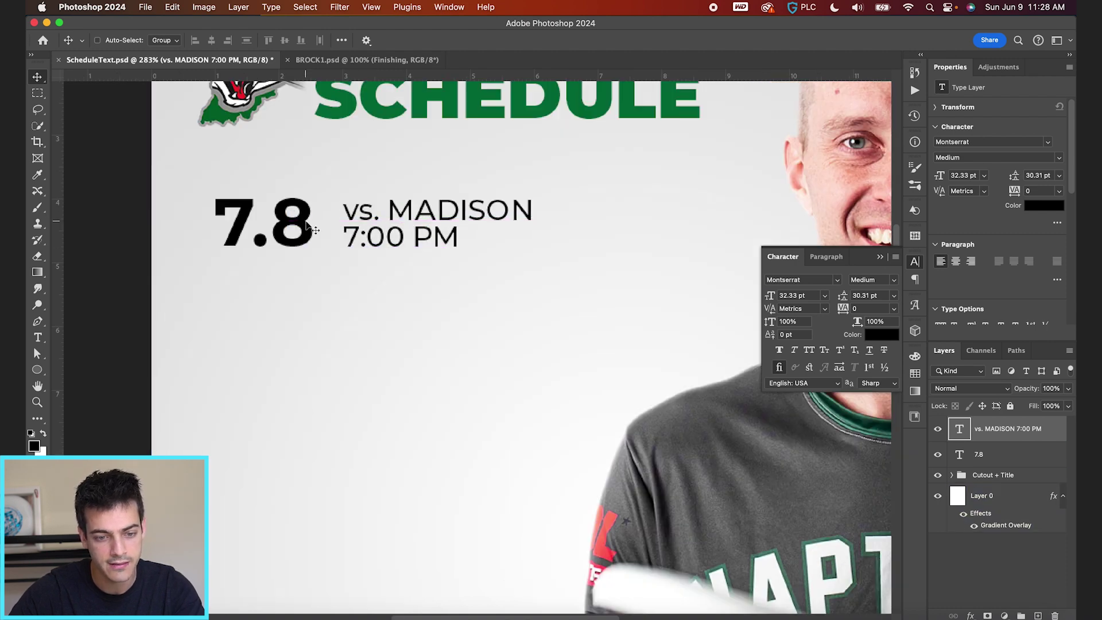
Change the font style of the 7.8 text to Montserrat Black.
{"action": "double_click", "coordinate": [960, 455]}
{"action": "left_click", "coordinate": [893, 280]}
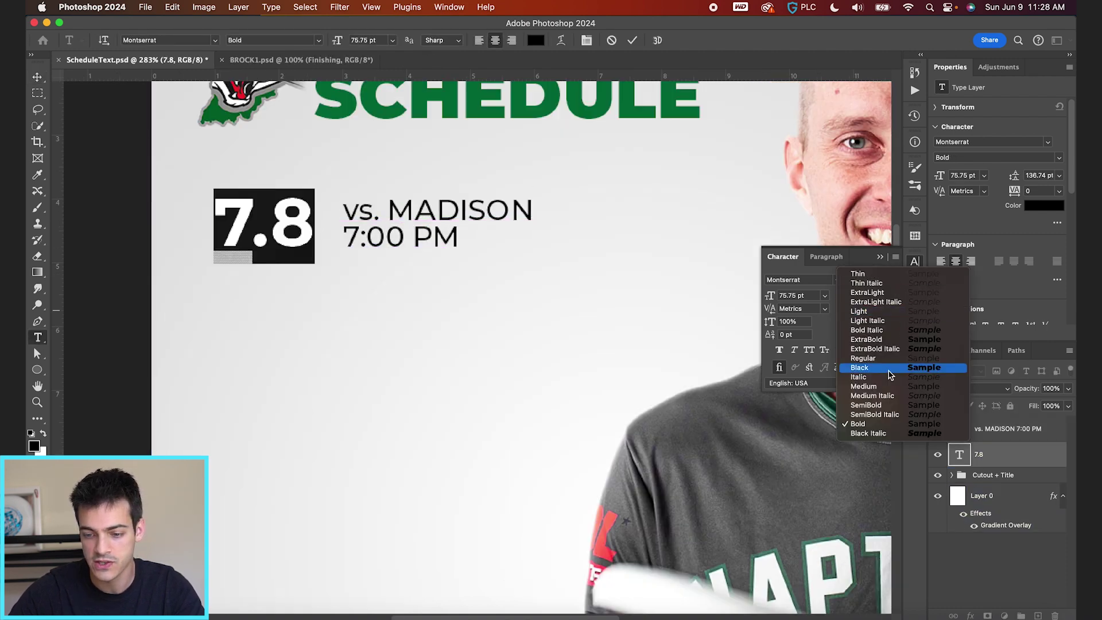
{"action": "left_click", "coordinate": [881, 368]}
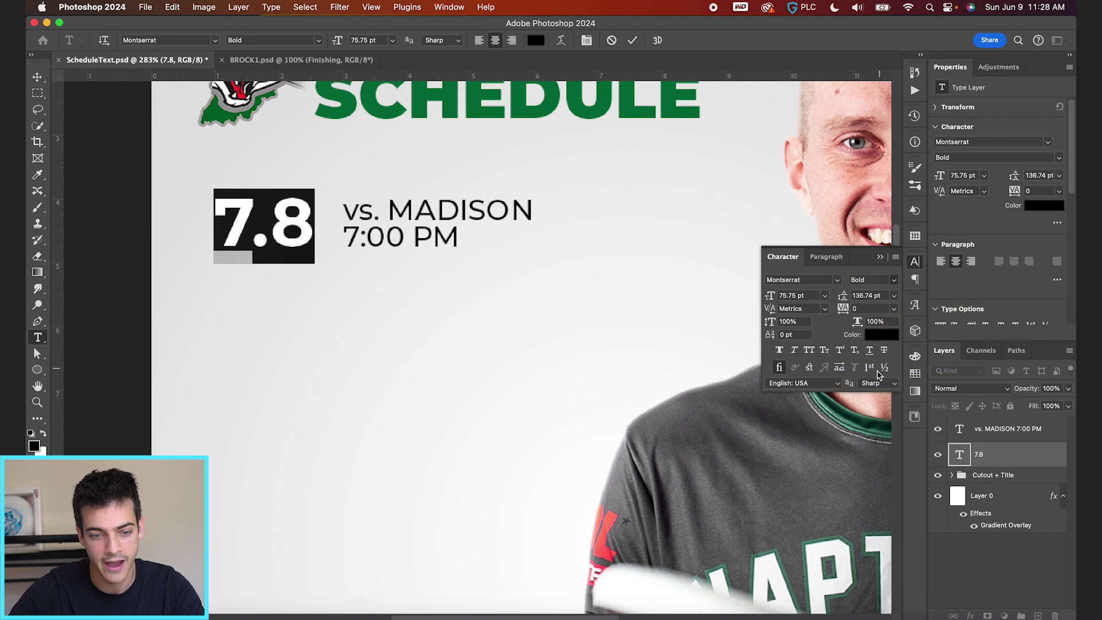
{"action": "left_click", "coordinate": [632, 40]}
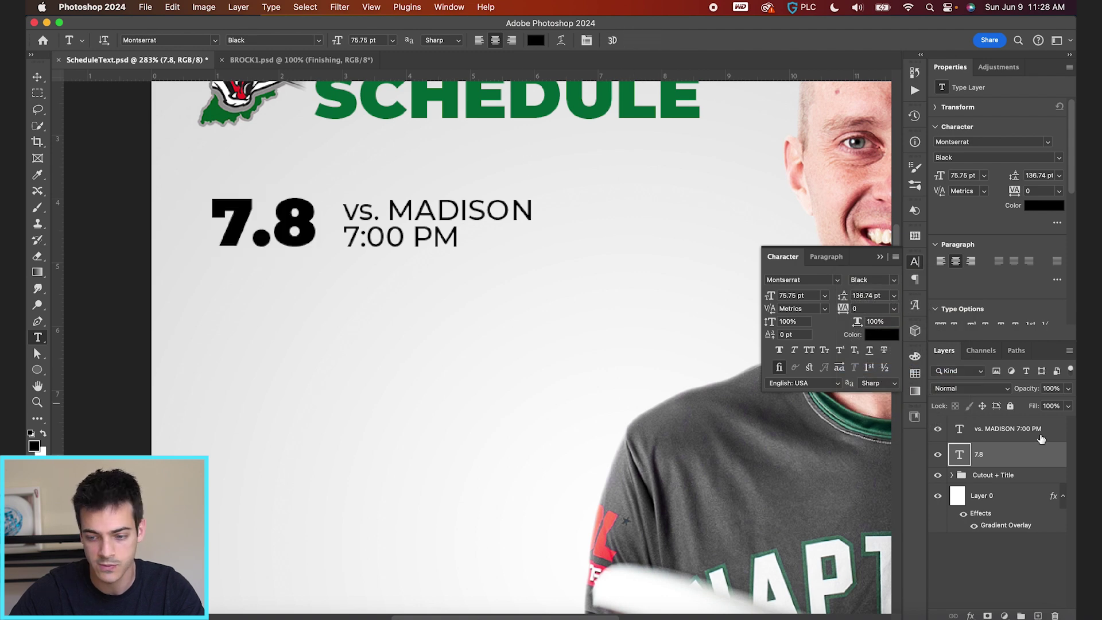
Move the vs. MADISON 7:00 PM block left, up against the 7.8 date.
{"action": "left_click", "coordinate": [1021, 438]}
{"action": "key", "text": "v"}
{"action": "left_click_drag", "start_coordinate": [487, 247], "coordinate": [461, 243]}
{"action": "scroll", "coordinate": [463, 237], "scroll_direction": "up", "scroll_amount": 1}
{"action": "scroll", "coordinate": [426, 217], "scroll_direction": "left", "scroll_amount": 2}
{"action": "scroll", "coordinate": [426, 217], "scroll_direction": "up", "scroll_amount": 1}
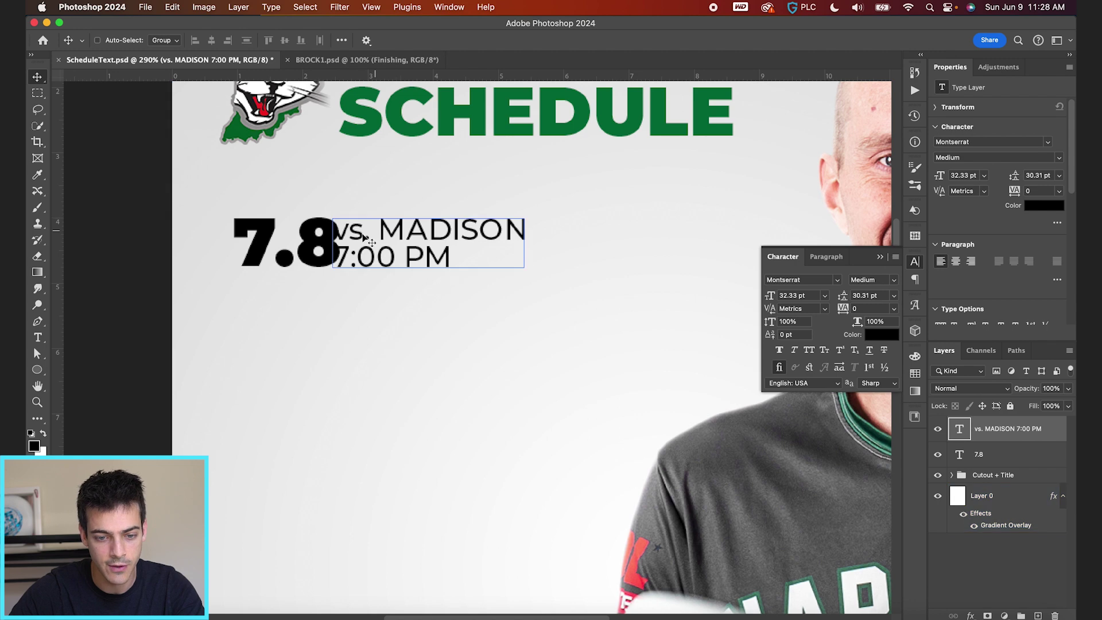
Delete "vs." from the opponent line so that it reads MADISON.
{"action": "key", "text": "t"}
{"action": "left_click_drag", "start_coordinate": [378, 232], "coordinate": [327, 230]}
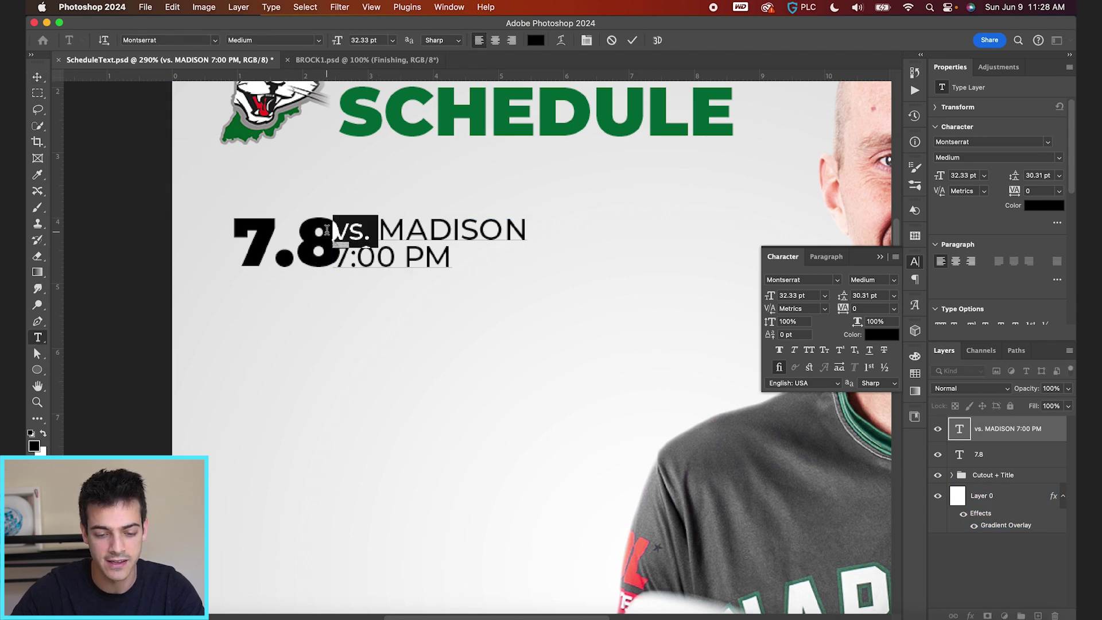
{"action": "key", "text": "BackSpace"}
{"action": "left_click", "coordinate": [632, 40]}
Place the MADISON 7:00 PM block directly beside the 7.8 date and scale it to 33.07 pt.
{"action": "key", "text": "v"}
{"action": "left_click_drag", "start_coordinate": [338, 240], "coordinate": [419, 240]}
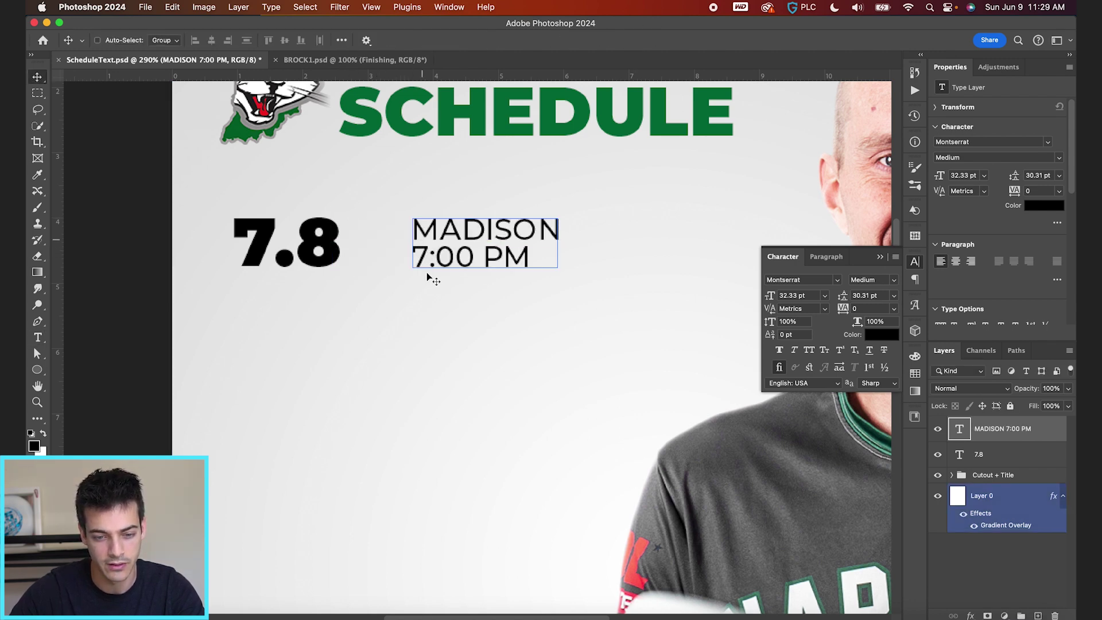
{"action": "left_click_drag", "start_coordinate": [446, 256], "coordinate": [382, 256]}
Increase the leading of the MADISON 7:00 PM text block to 36.01 pt.
{"action": "double_click", "coordinate": [440, 256]}
{"action": "type", "text": "T"}
{"action": "key", "text": "super+a"}
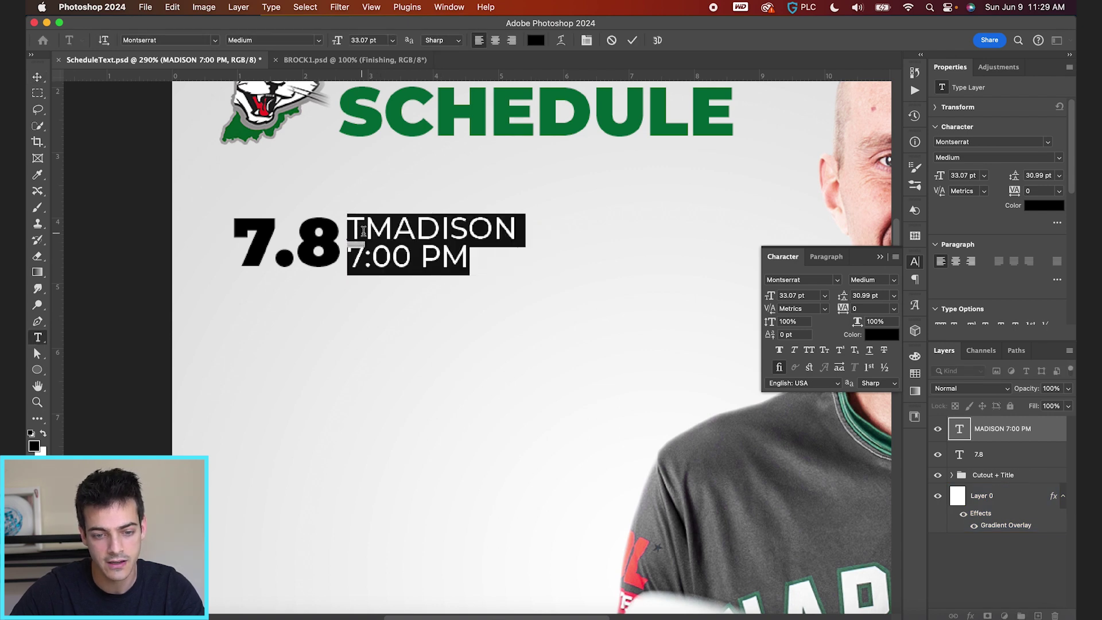
{"action": "left_click", "coordinate": [362, 230]}
{"action": "key", "text": "BackSpace"}
{"action": "key", "text": "super+a"}
{"action": "left_click_drag", "start_coordinate": [770, 296], "coordinate": [807, 304]}
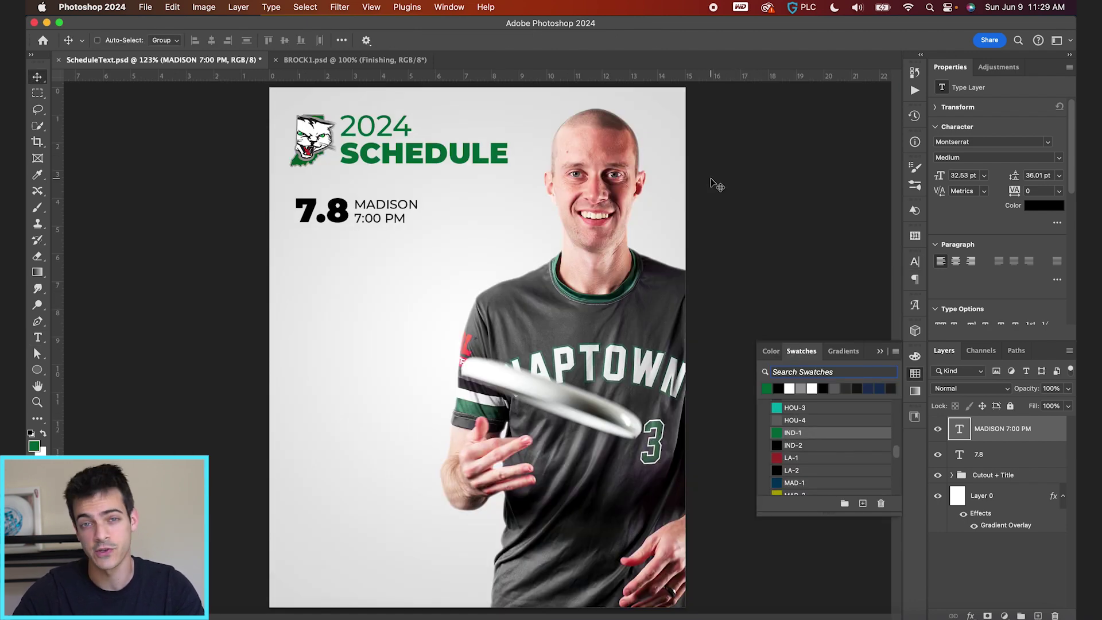
Color both the MADISON 7:00 PM and 7.8 text layers with the green IND-1 swatch.
{"action": "left_click", "coordinate": [1031, 457], "text": "shift"}
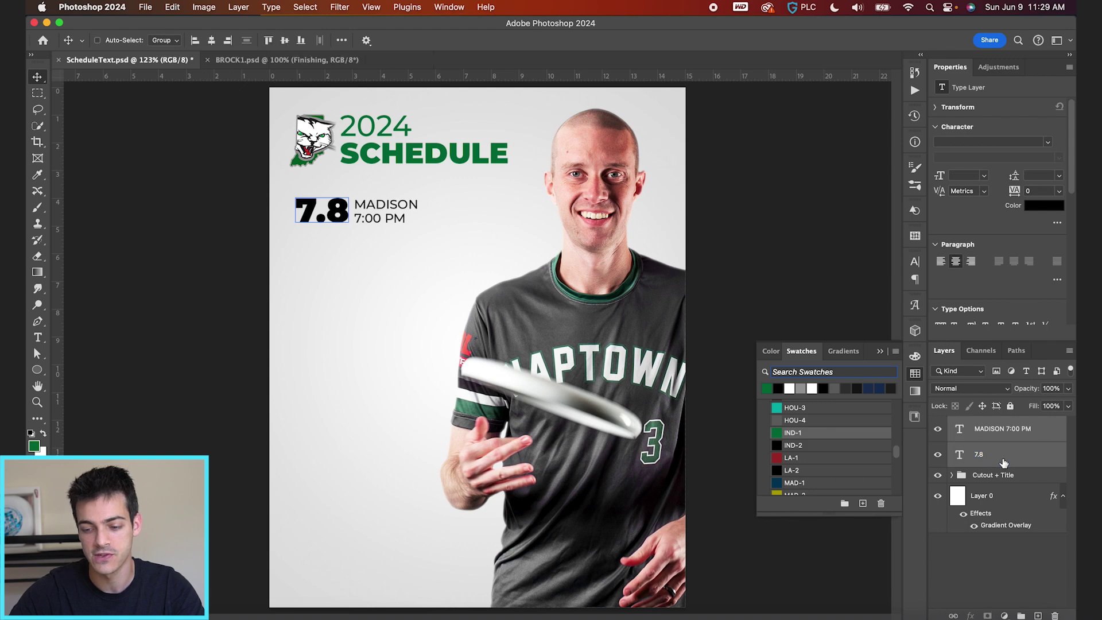
{"action": "left_click", "coordinate": [776, 433]}
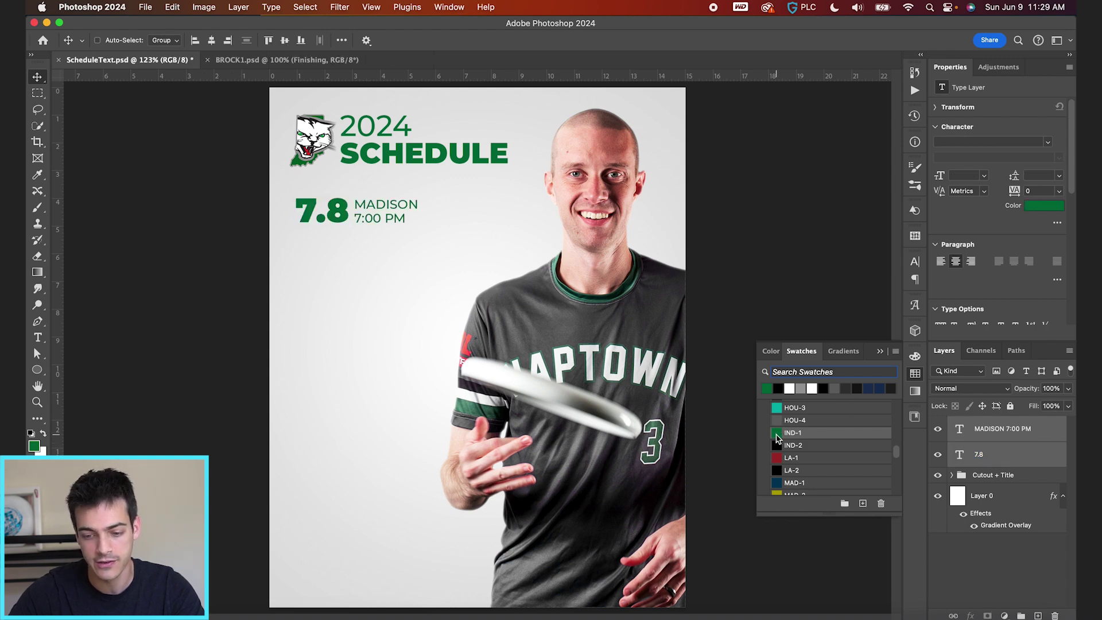
Duplicate the 7.8 MADISON 7:00 PM listing directly below the original and color the copy with the gray swatch.
{"action": "key", "text": "super"}
{"action": "left_click_drag", "start_coordinate": [416, 220], "coordinate": [414, 262]}
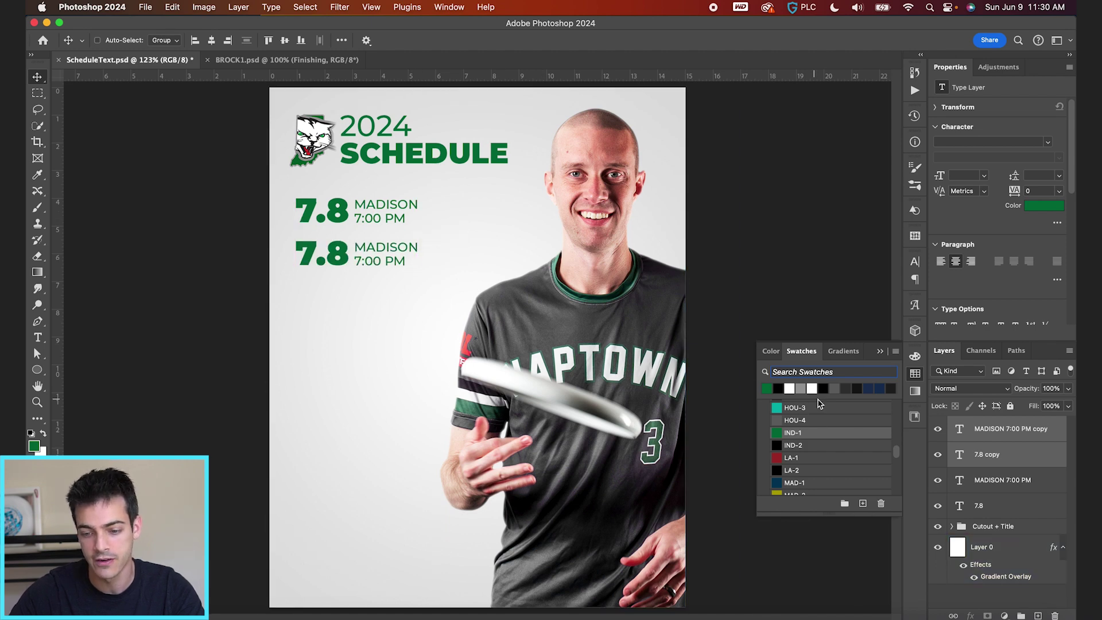
{"action": "left_click", "coordinate": [803, 388]}
Change the date of the gray listing copy to 7.9.
{"action": "left_click_drag", "start_coordinate": [398, 257], "coordinate": [332, 254]}
{"action": "key", "text": "t"}
{"action": "key", "text": "Right"}
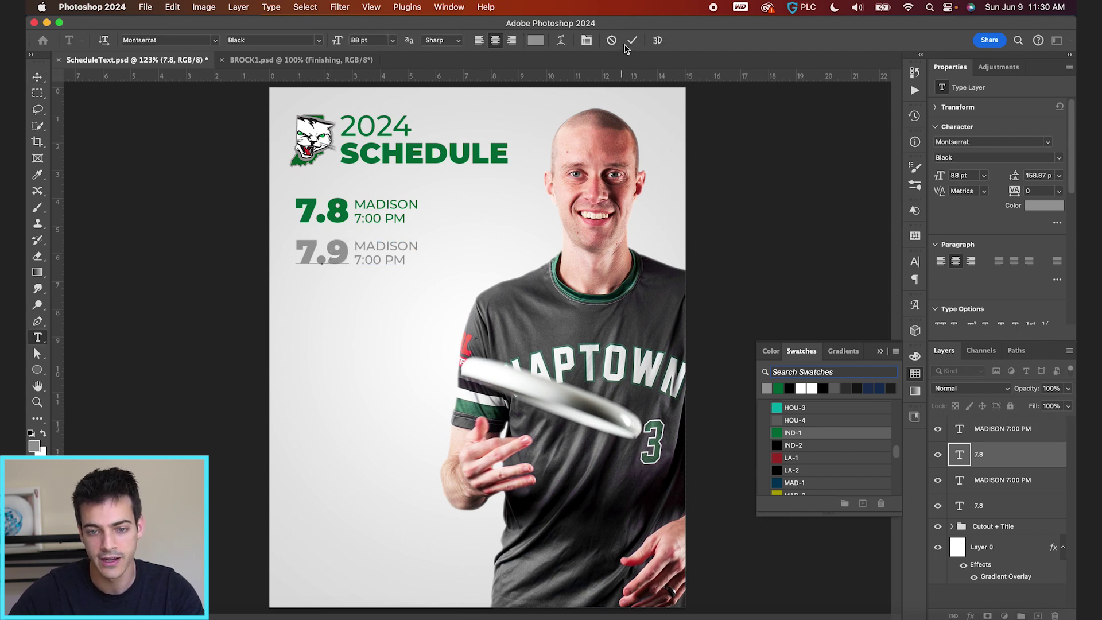
{"action": "left_click", "coordinate": [632, 39]}
{"action": "key", "text": "v"}
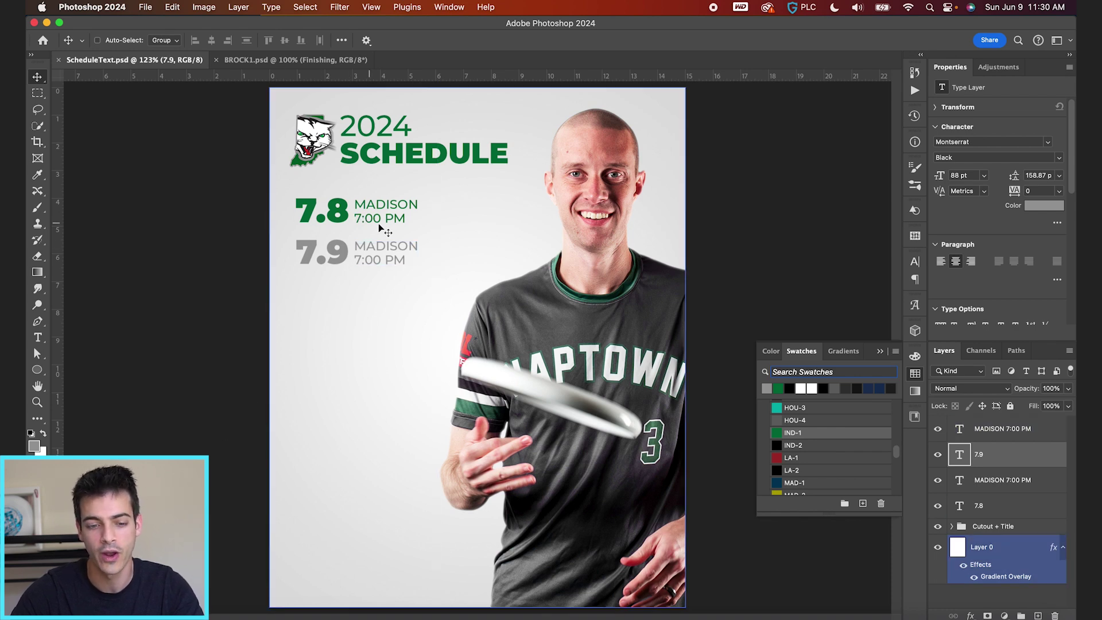
Duplicate the gray MADISON 7:00 PM text onto the lower part of the poster and replace its wording with "HOME | AWAY".
{"action": "left_click", "coordinate": [1016, 430]}
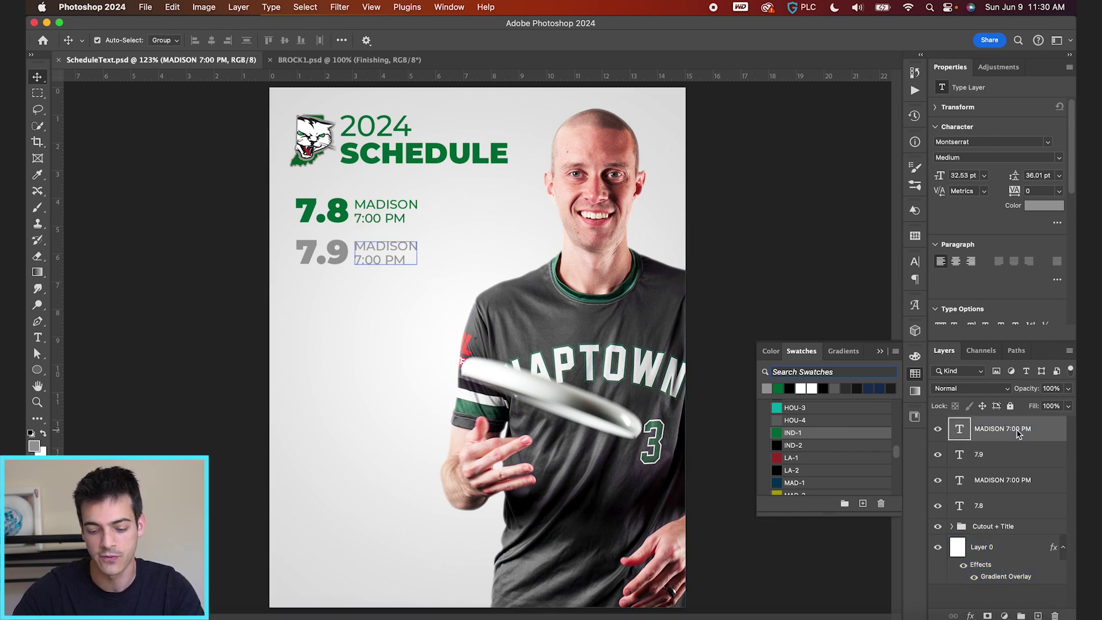
{"action": "key", "text": "super+j"}
{"action": "left_click_drag", "start_coordinate": [414, 205], "coordinate": [413, 505]}
{"action": "double_click", "coordinate": [409, 506]}
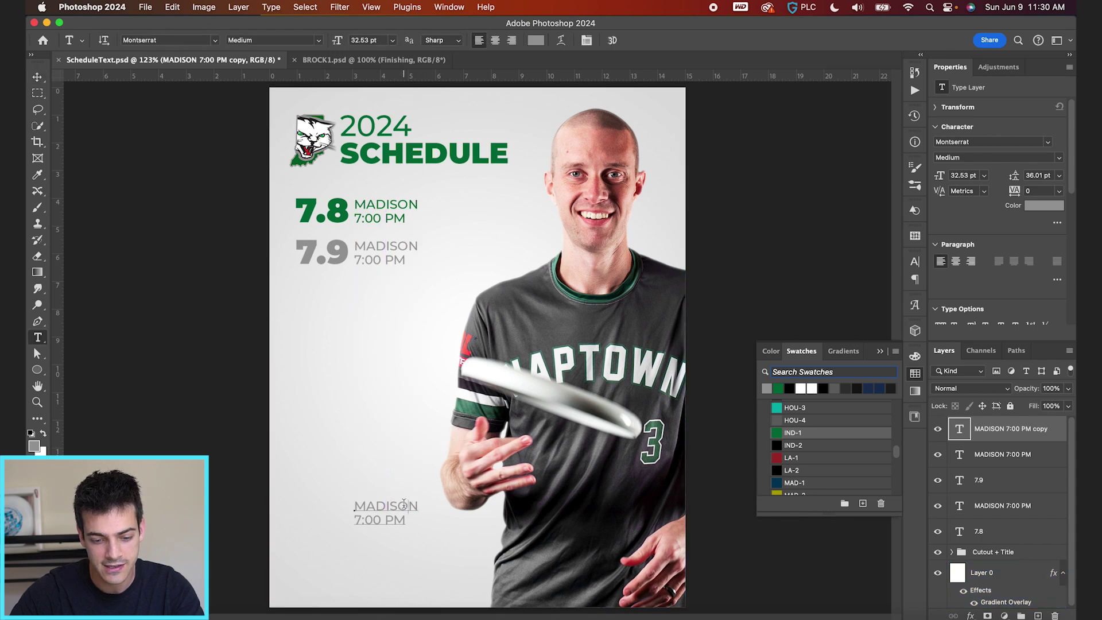
{"action": "type", "text": "HOME"}
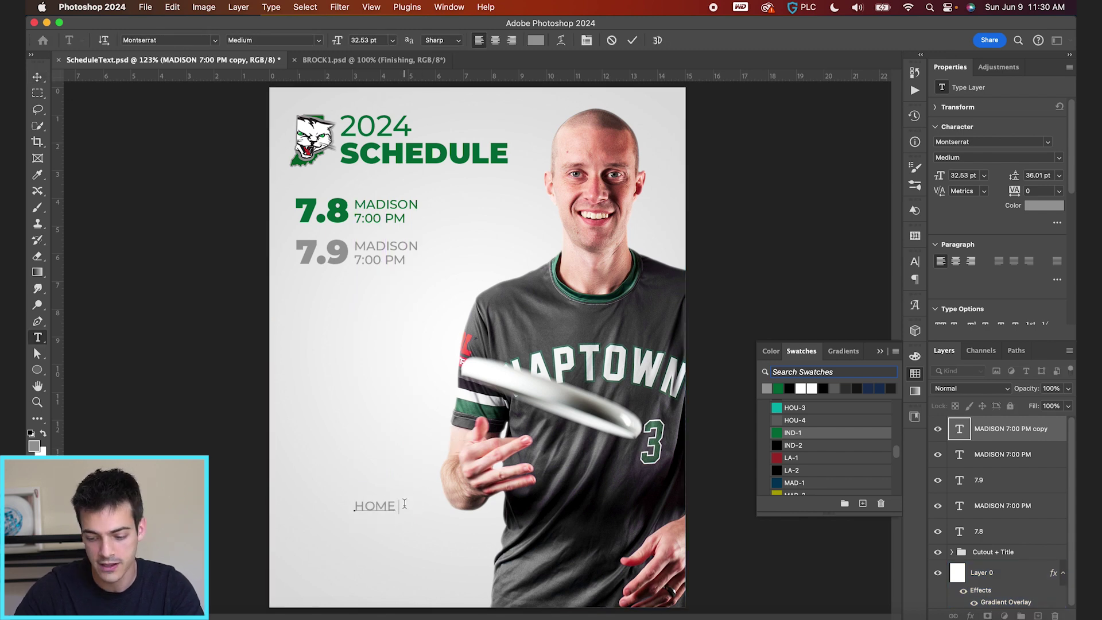
{"action": "type", "text": " |"}
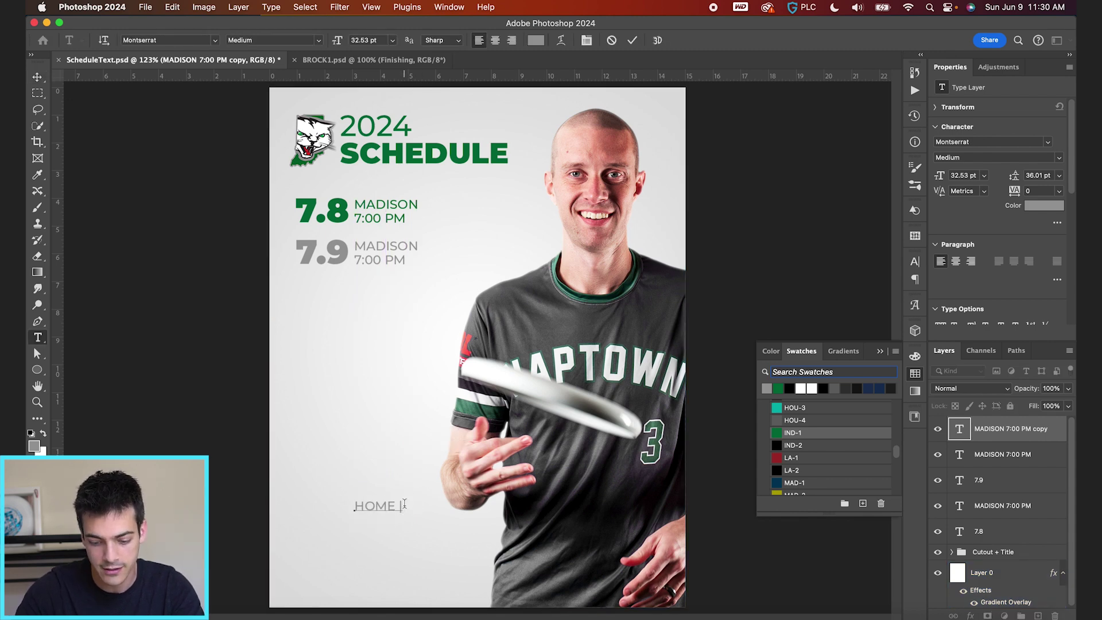
{"action": "type", "text": " AWAY"}
{"action": "left_click", "coordinate": [632, 42]}
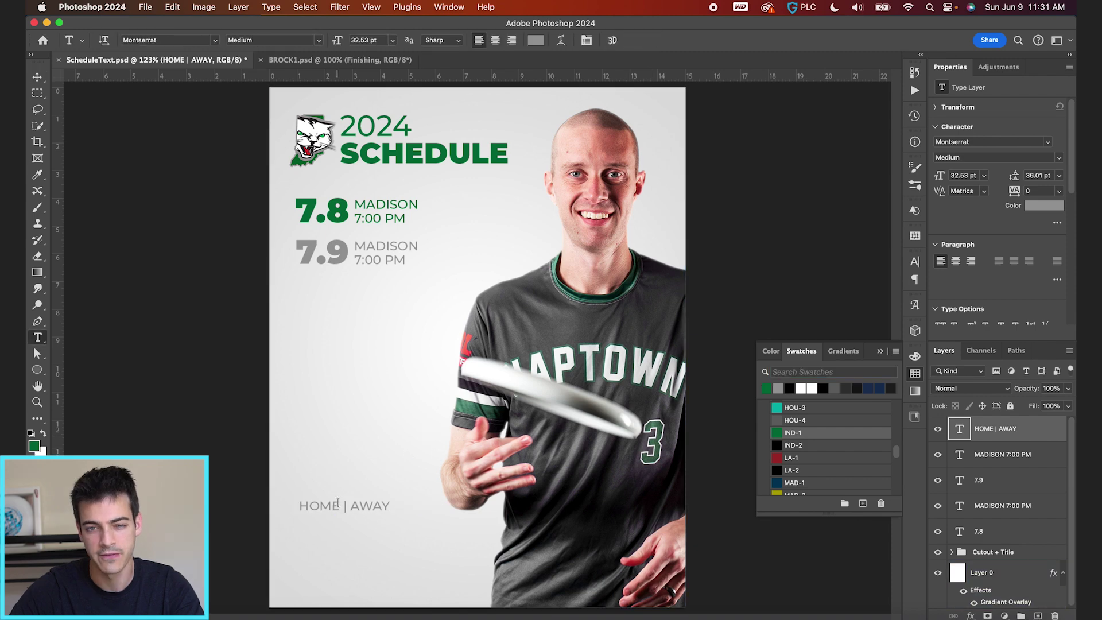
Color the word HOME in the HOME | AWAY line with the green IND-1 swatch and set it to Bold.
{"action": "left_click_drag", "start_coordinate": [338, 506], "coordinate": [297, 506]}
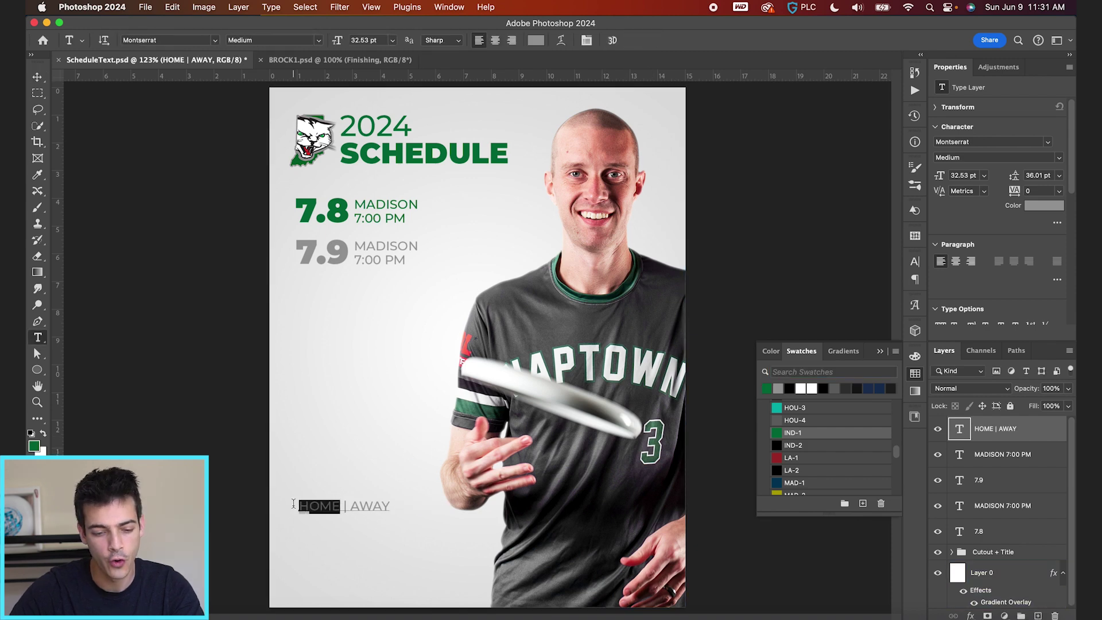
{"action": "left_click", "coordinate": [792, 433]}
{"action": "left_click", "coordinate": [318, 40]}
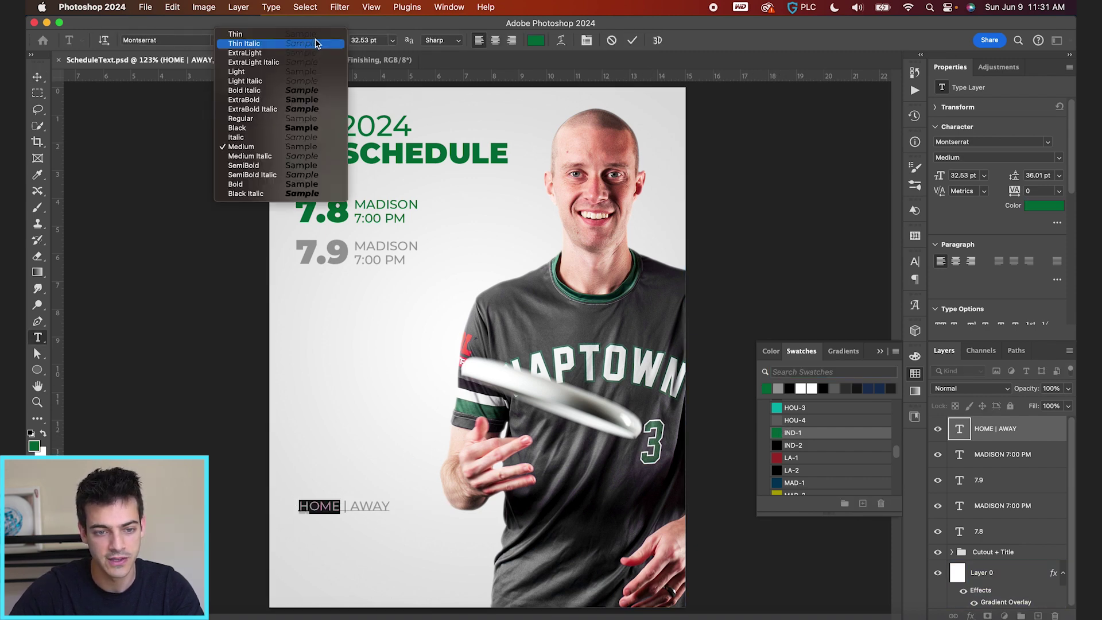
{"action": "left_click", "coordinate": [283, 184]}
{"action": "key", "text": "super+Return"}
Try the HOME | AWAY line directly beneath the 7.9 listing and return it to the lower part of the poster.
{"action": "key", "text": "v"}
{"action": "left_click_drag", "start_coordinate": [388, 521], "coordinate": [387, 305]}
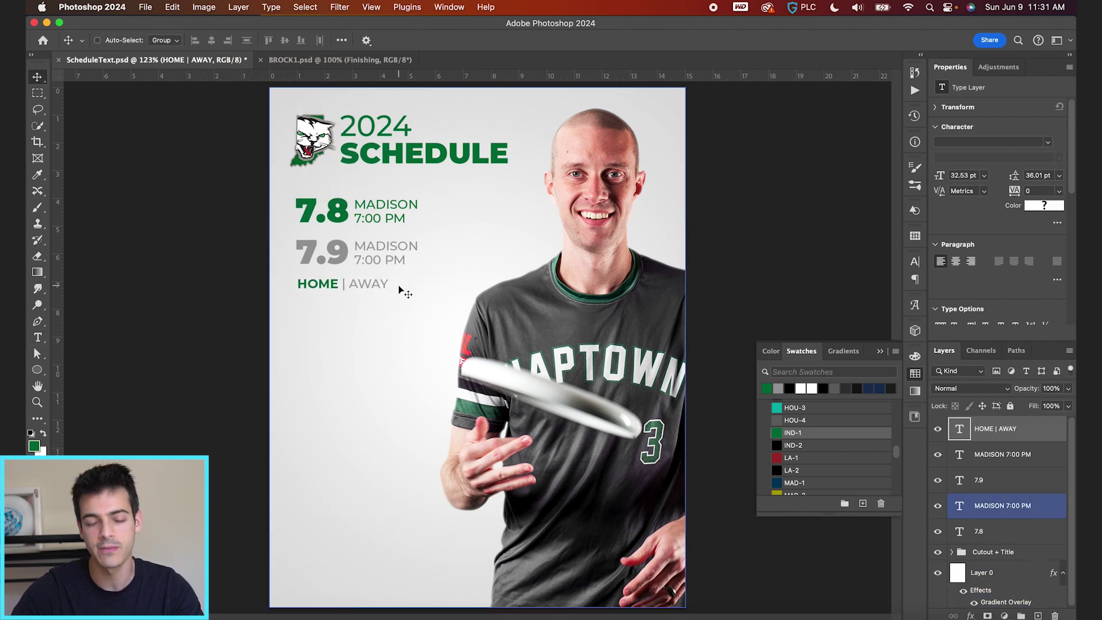
{"action": "left_click_drag", "start_coordinate": [394, 291], "coordinate": [371, 505]}
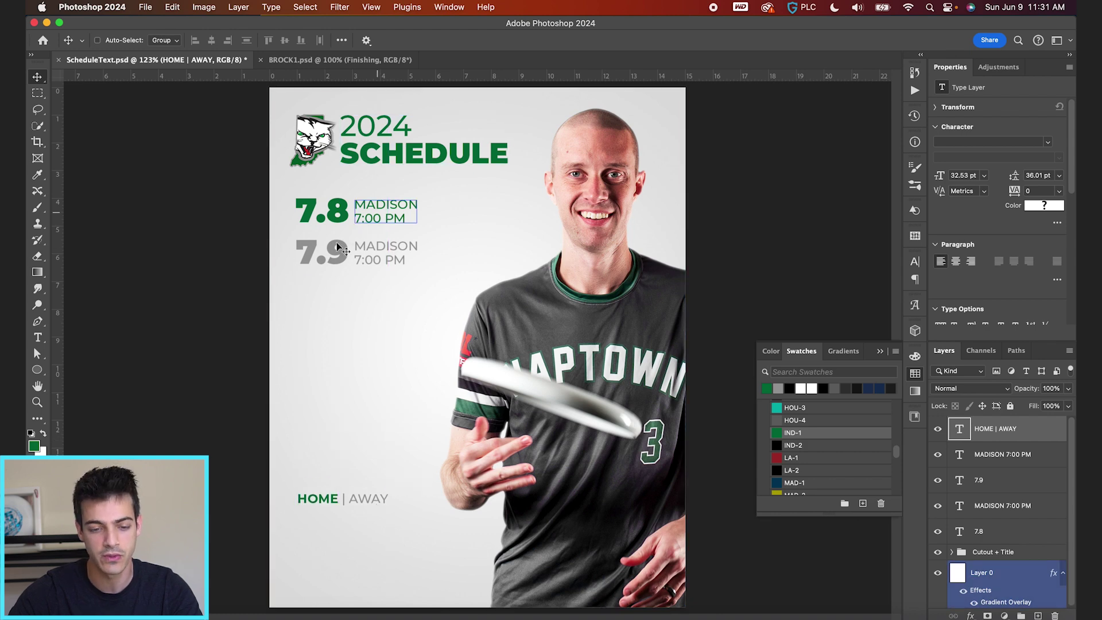
Group the 7.8 date and opponent layers as GAME 1 and the 7.9 date and opponent layers as GAME 2.
{"action": "left_click", "coordinate": [995, 539]}
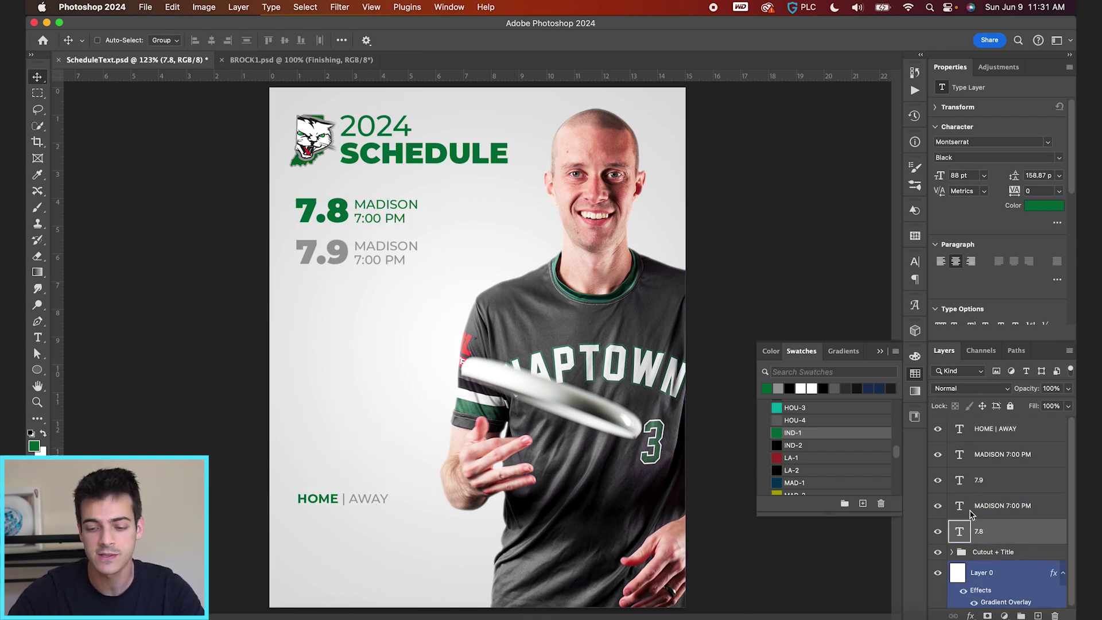
{"action": "left_click", "coordinate": [1006, 507], "text": "shift"}
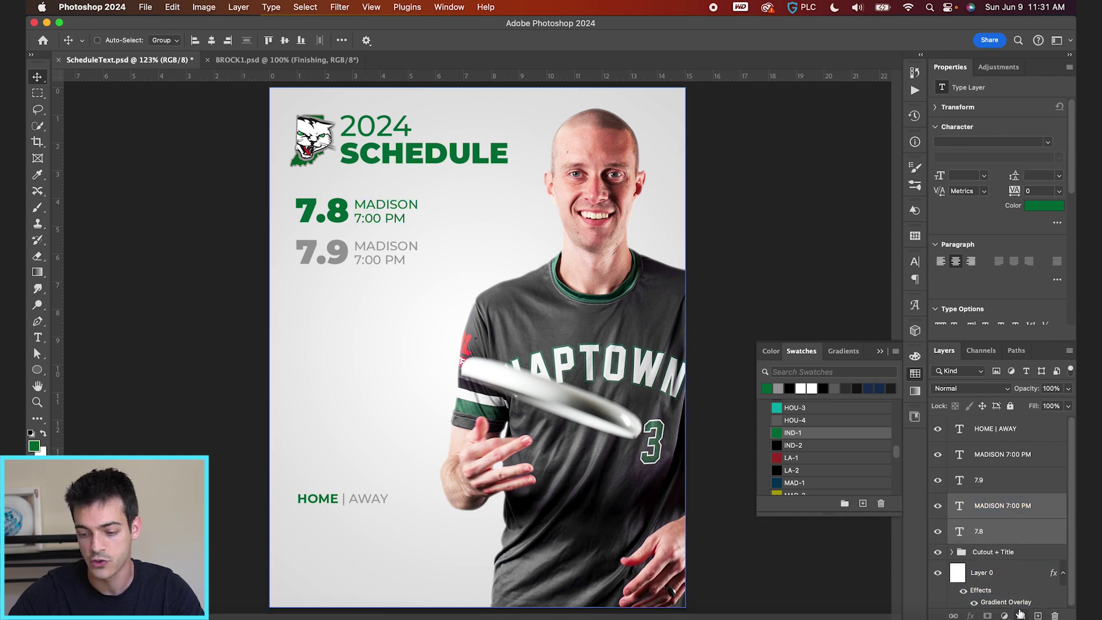
{"action": "key", "text": "super+g"}
{"action": "left_click", "coordinate": [979, 480]}
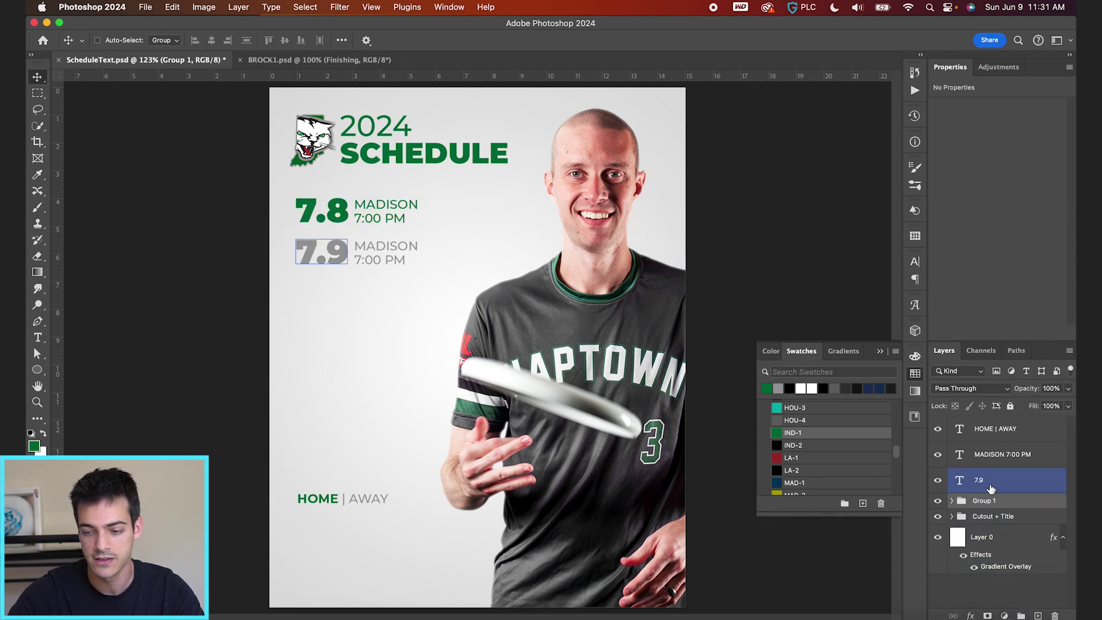
{"action": "left_click", "coordinate": [1002, 454], "text": "shift"}
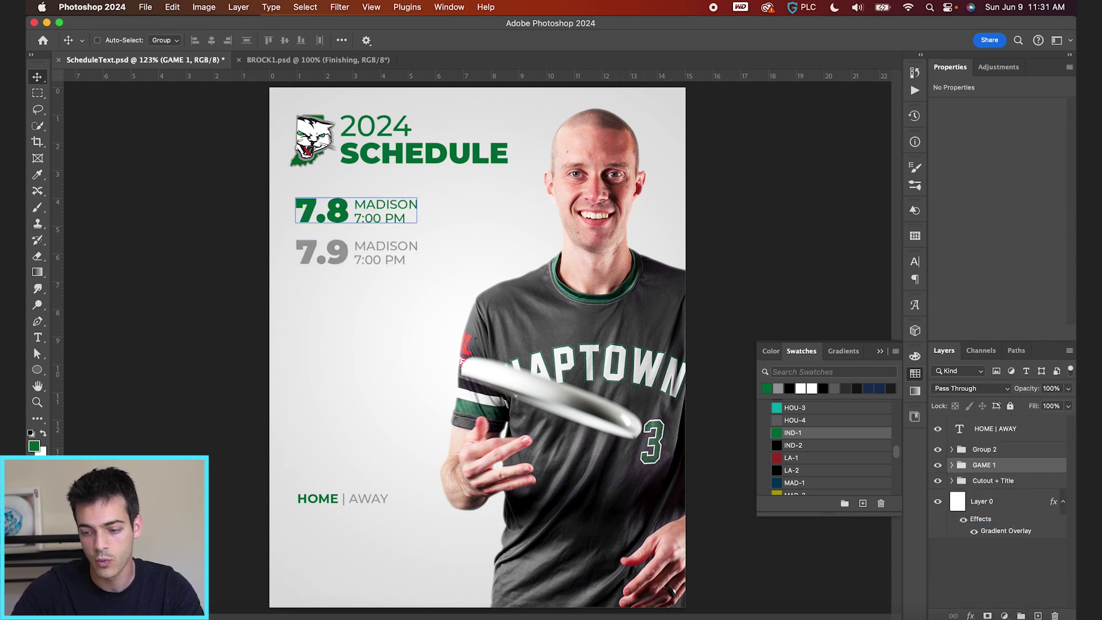
{"action": "double_click", "coordinate": [985, 450]}
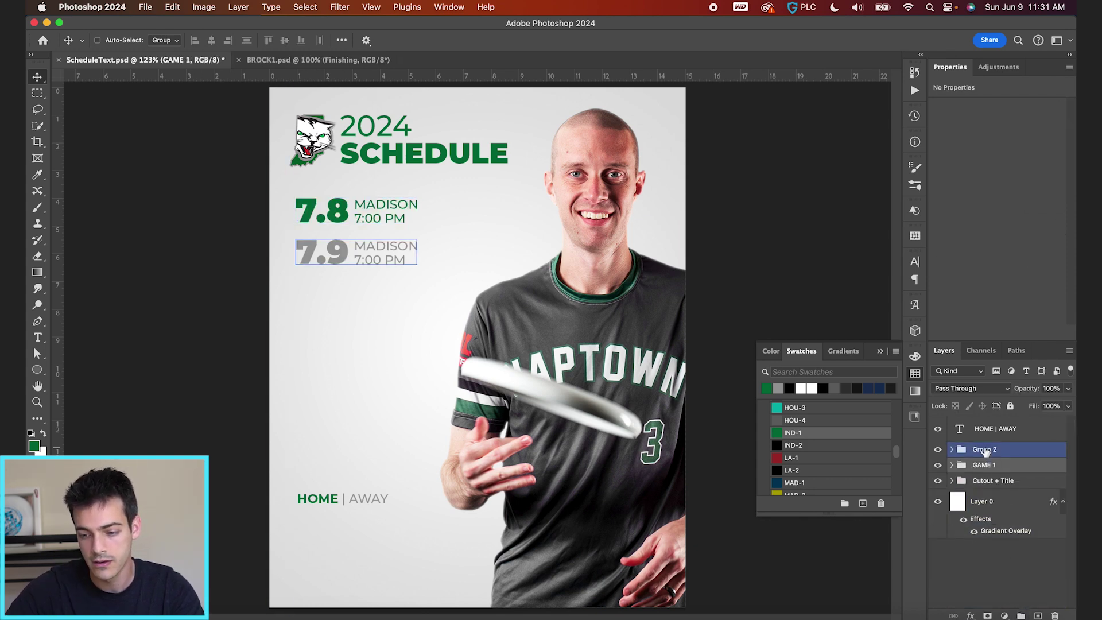
{"action": "type", "text": "GAME 2"}
{"action": "key", "text": "Return"}
Duplicate the GAME 1 and GAME 2 groups twice down the column, placing the last 7.9 copy just above the HOME | AWAY line.
{"action": "left_click", "coordinate": [985, 465], "text": "shift"}
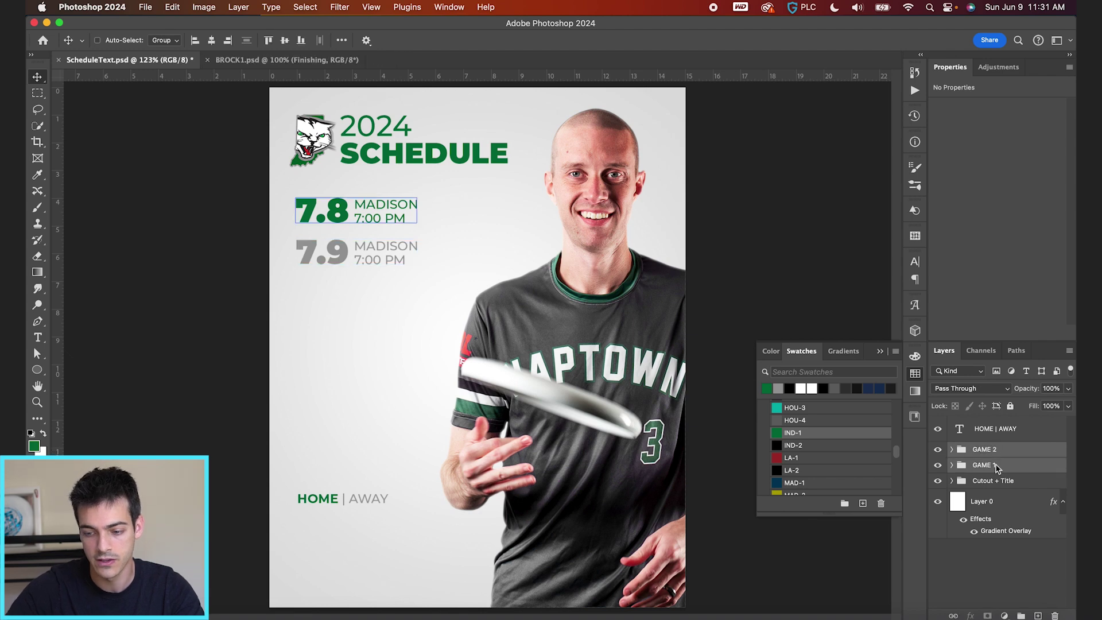
{"action": "key", "text": "super+j"}
{"action": "left_click_drag", "start_coordinate": [405, 226], "coordinate": [410, 316]}
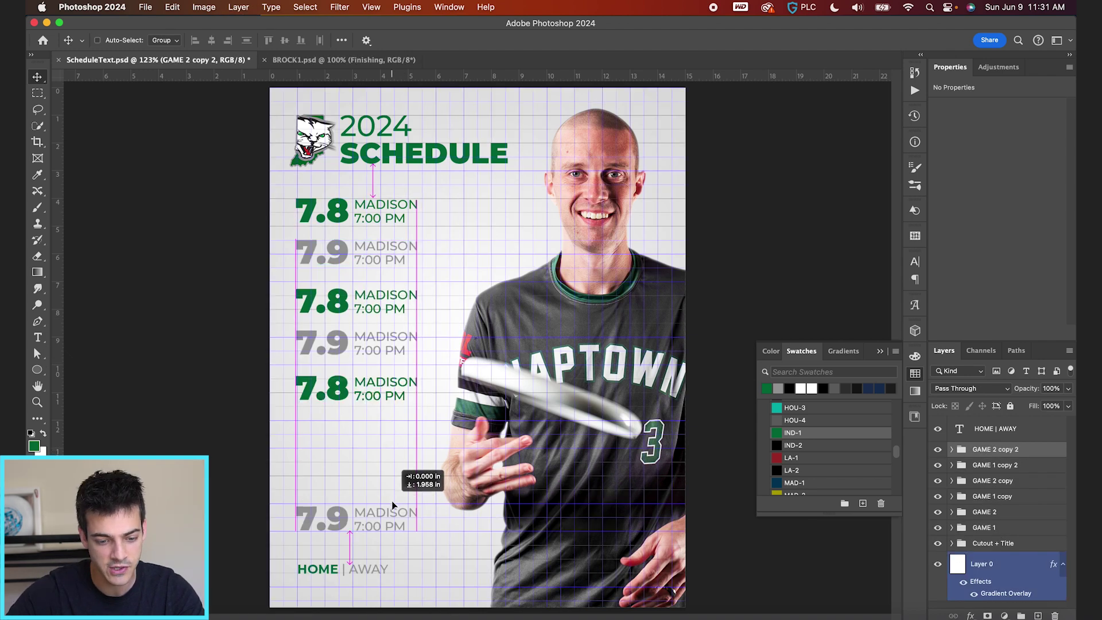
{"action": "left_click_drag", "start_coordinate": [393, 503], "coordinate": [393, 504]}
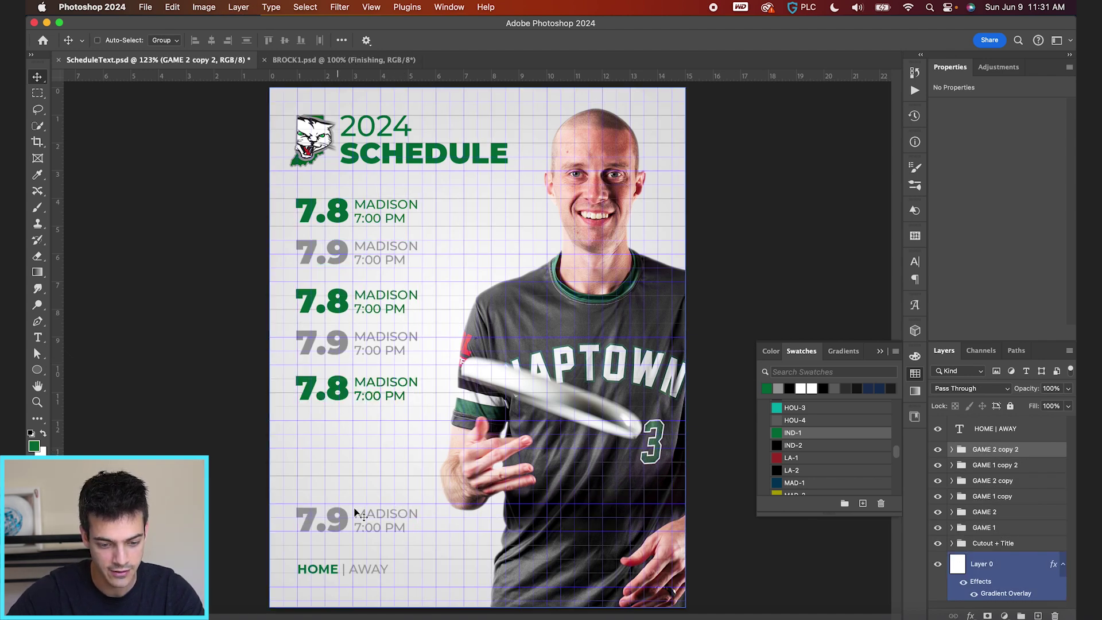
Hide the grid and distribute all six game groups with even vertical spacing.
{"action": "left_click", "coordinate": [1010, 528]}
{"action": "left_click_drag", "start_coordinate": [424, 228], "coordinate": [423, 227]}
{"action": "key", "text": "super+apostrophe"}
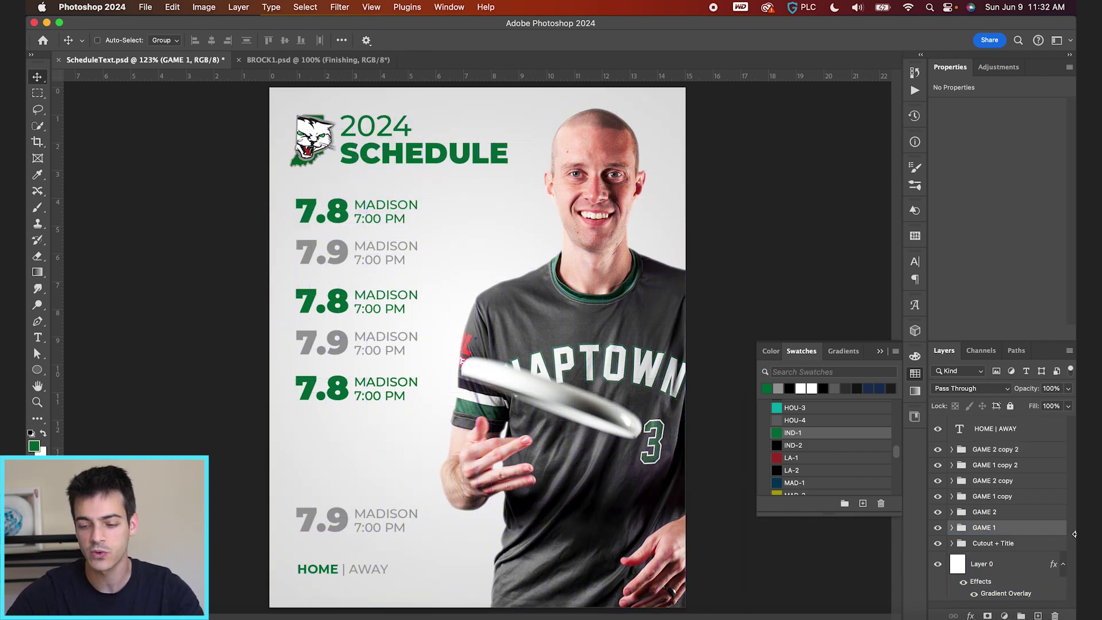
{"action": "left_click", "coordinate": [1005, 449], "text": "shift"}
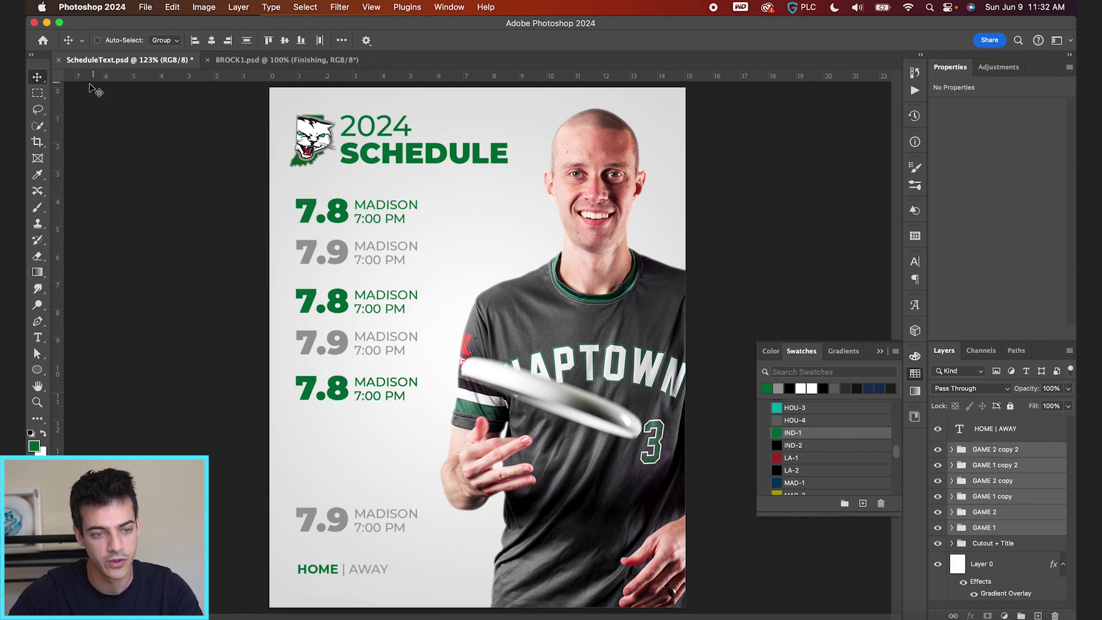
{"action": "left_click", "coordinate": [247, 41]}
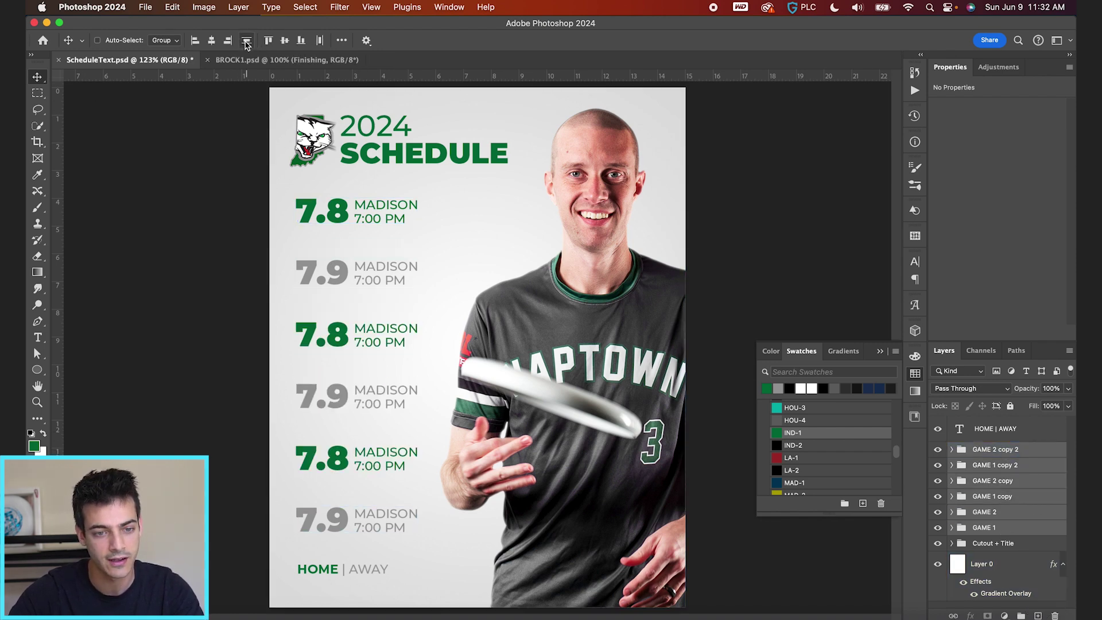
{"action": "left_click", "coordinate": [388, 542]}
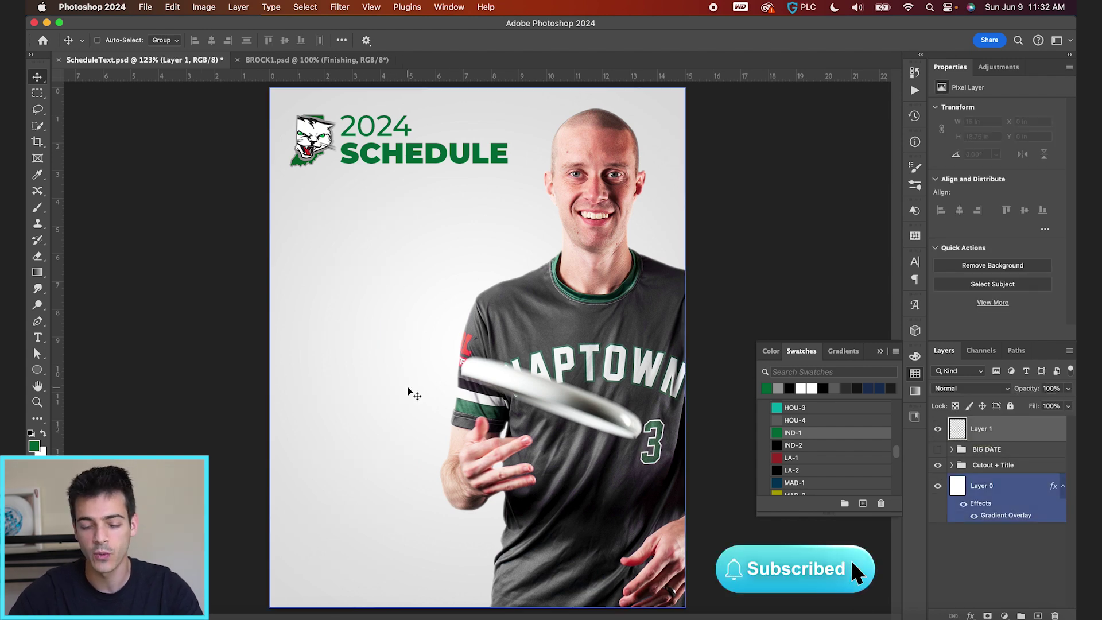
Place the MIN-Logo-WhiteBlue graphic from the AUDL library as a small logo below the 2024 SCHEDULE title.
{"action": "left_click", "coordinate": [914, 418]}
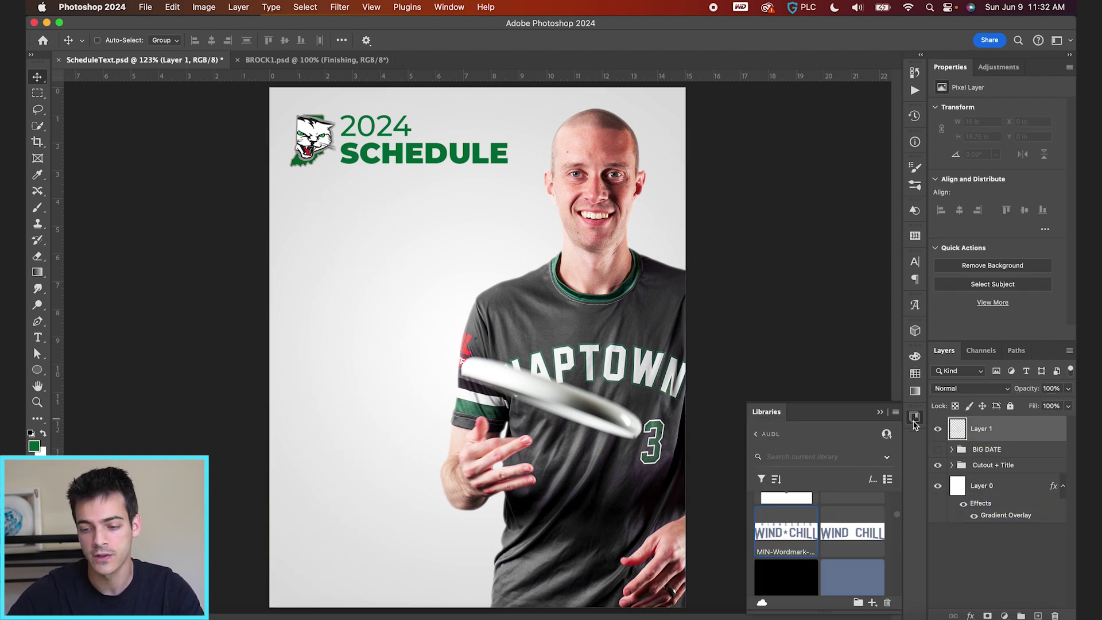
{"action": "scroll", "coordinate": [794, 520], "scroll_direction": "down", "scroll_amount": 5}
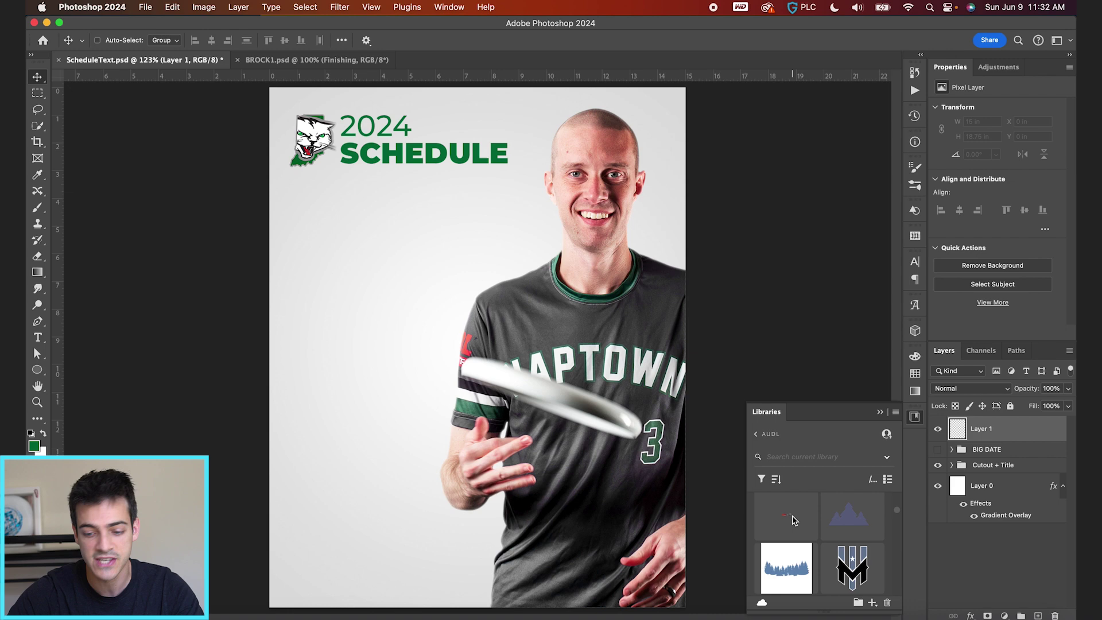
{"action": "scroll", "coordinate": [794, 521], "scroll_direction": "up", "scroll_amount": 3}
{"action": "left_click_drag", "start_coordinate": [853, 543], "coordinate": [353, 241]}
{"action": "key", "text": "Return"}
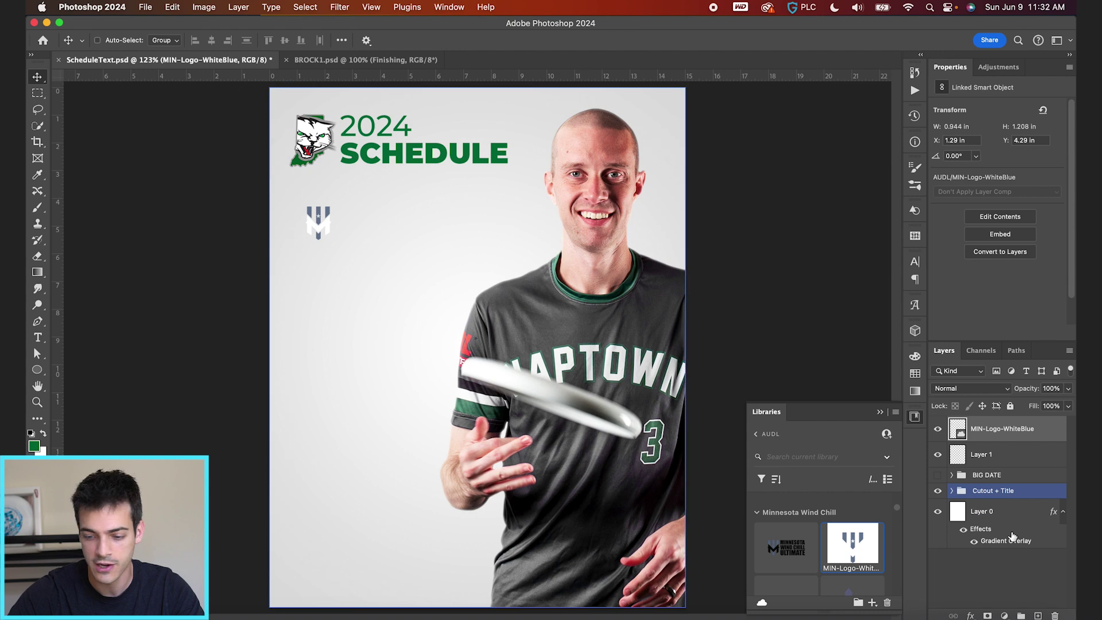
Apply a Color Overlay in light gray bfbfbf to the Minnesota logo and collapse its effects list.
{"action": "left_click", "coordinate": [970, 616]}
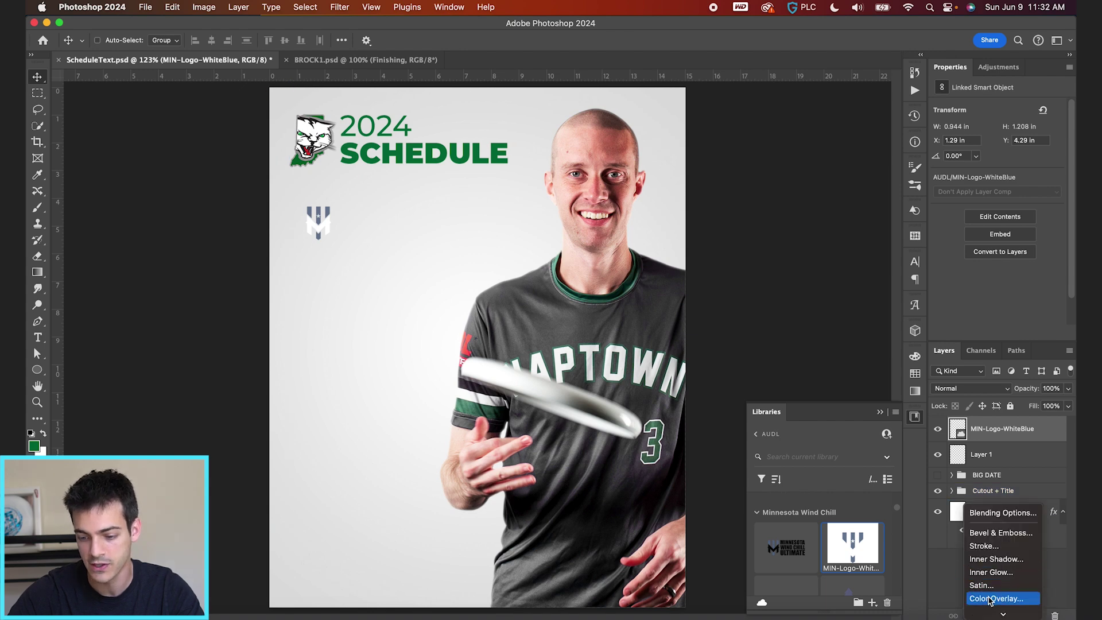
{"action": "left_click", "coordinate": [990, 600]}
{"action": "left_click_drag", "start_coordinate": [389, 33], "coordinate": [459, 280]}
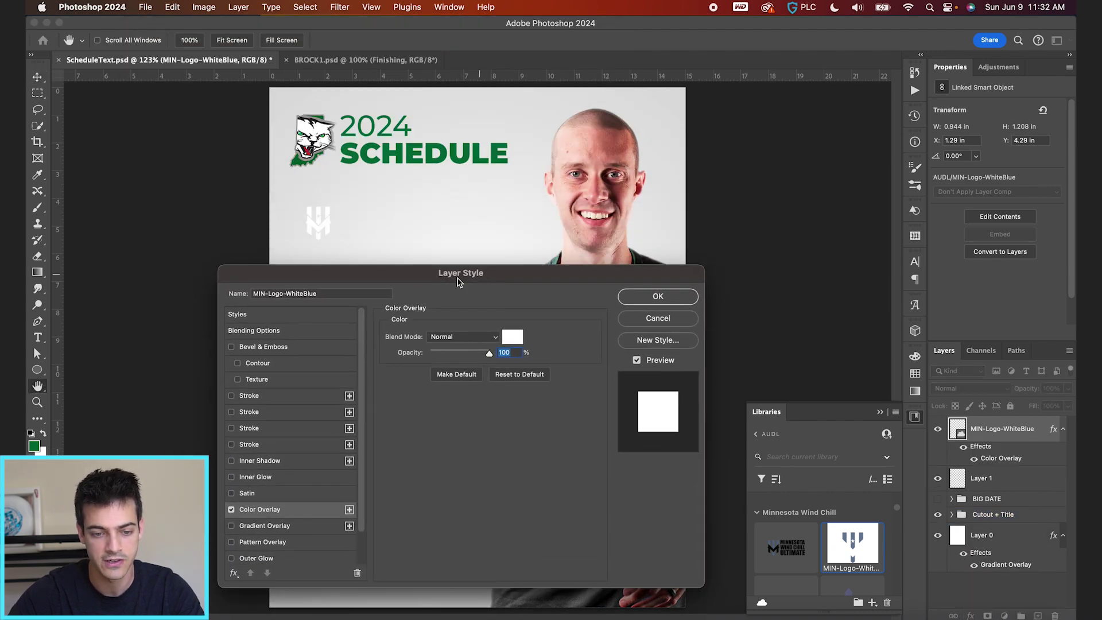
{"action": "left_click", "coordinate": [512, 337]}
{"action": "left_click_drag", "start_coordinate": [145, 269], "coordinate": [53, 280]}
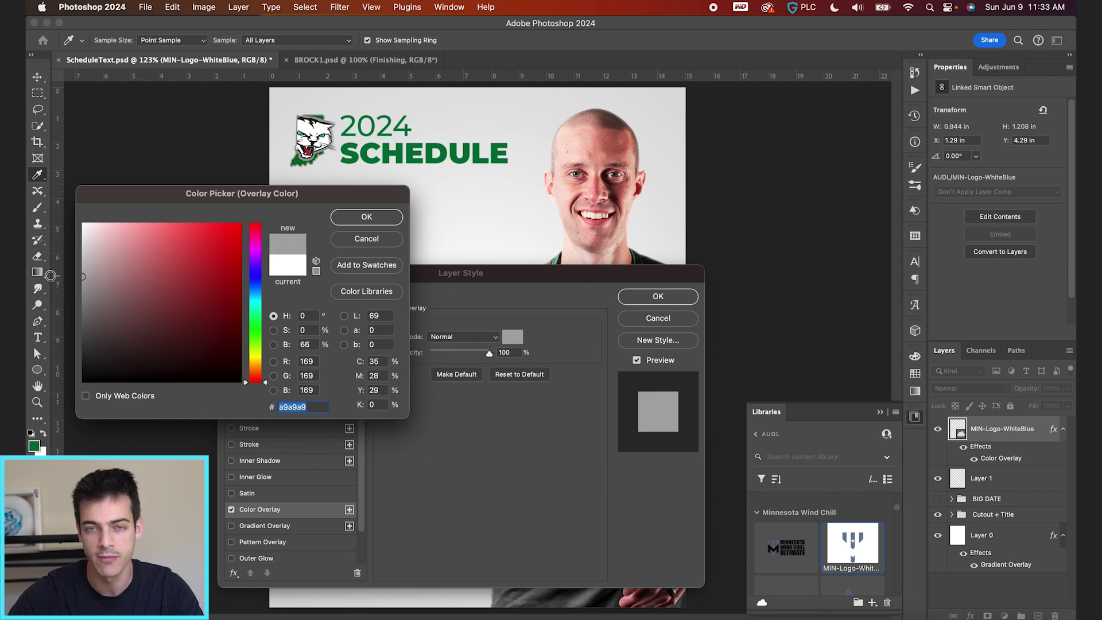
{"action": "left_click_drag", "start_coordinate": [189, 205], "coordinate": [448, 336]}
{"action": "left_click_drag", "start_coordinate": [344, 425], "coordinate": [322, 388]}
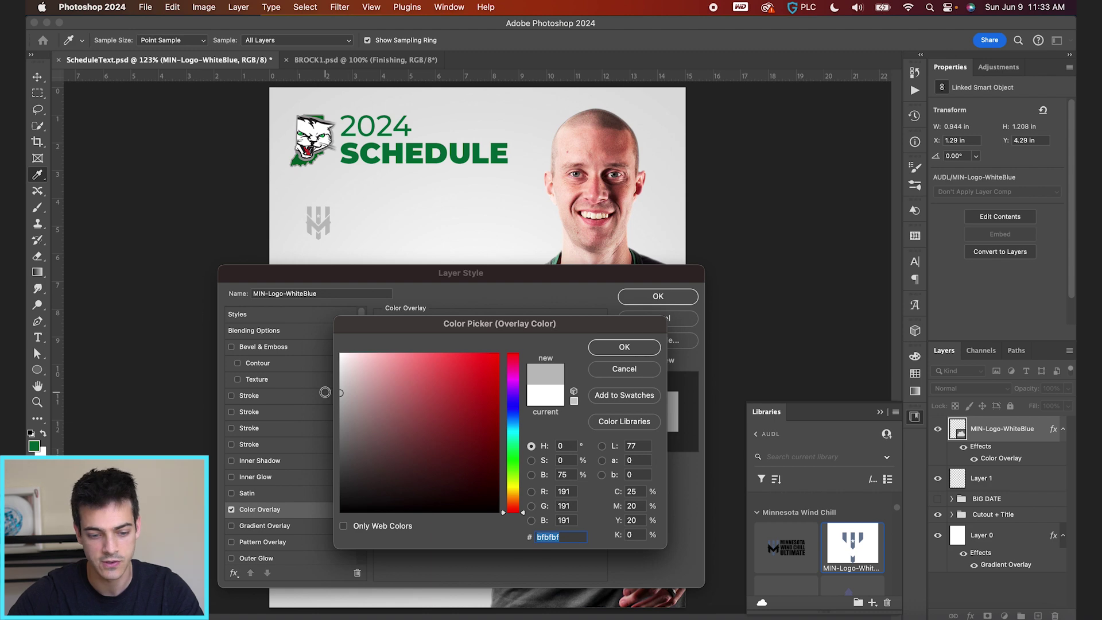
{"action": "key", "text": "Return"}
{"action": "key", "text": "Return"}
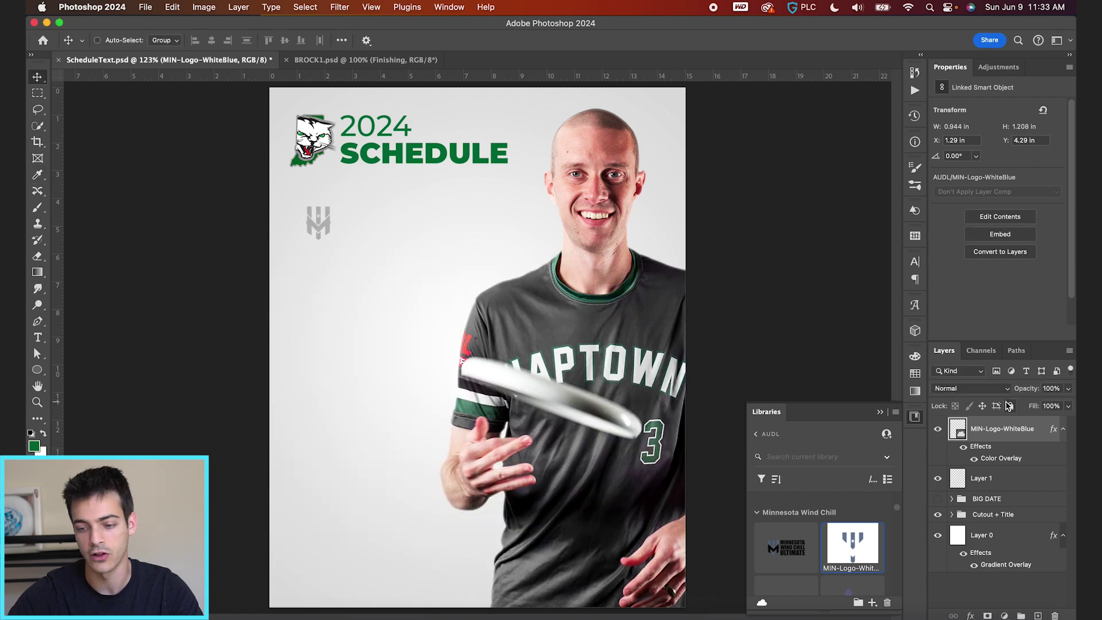
{"action": "left_click", "coordinate": [1063, 429]}
Add green Montserrat Black text at 24.34 pt beside the Minnesota logo, reading "MINNESOTA" with "JULY 7 / 7PM" on a second line.
{"action": "left_click", "coordinate": [345, 378], "text": "super"}
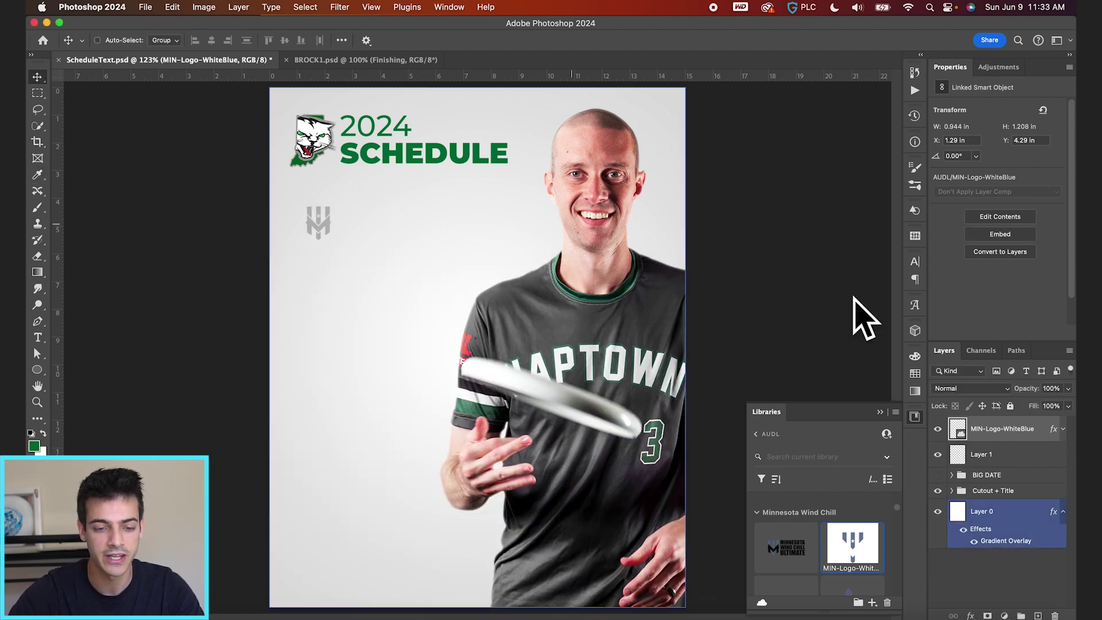
{"action": "left_click", "coordinate": [963, 444]}
{"action": "key", "text": "t"}
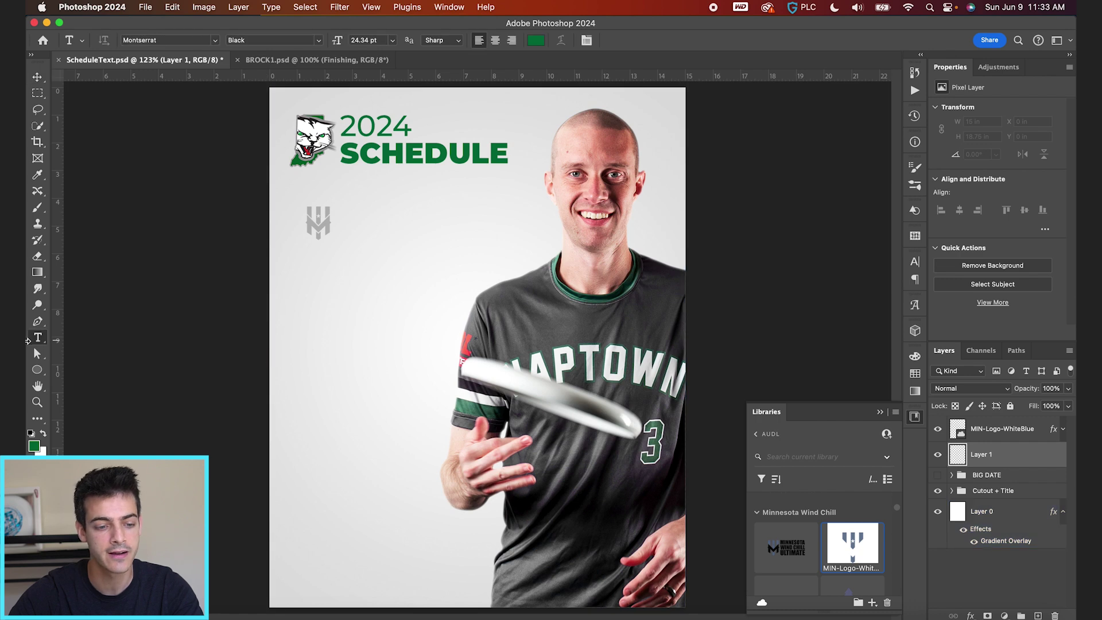
{"action": "left_click", "coordinate": [366, 253]}
{"action": "type", "text": "MINNESOTA"}
{"action": "key", "text": "Return"}
{"action": "type", "text": "JULY 7 / 7PM"}
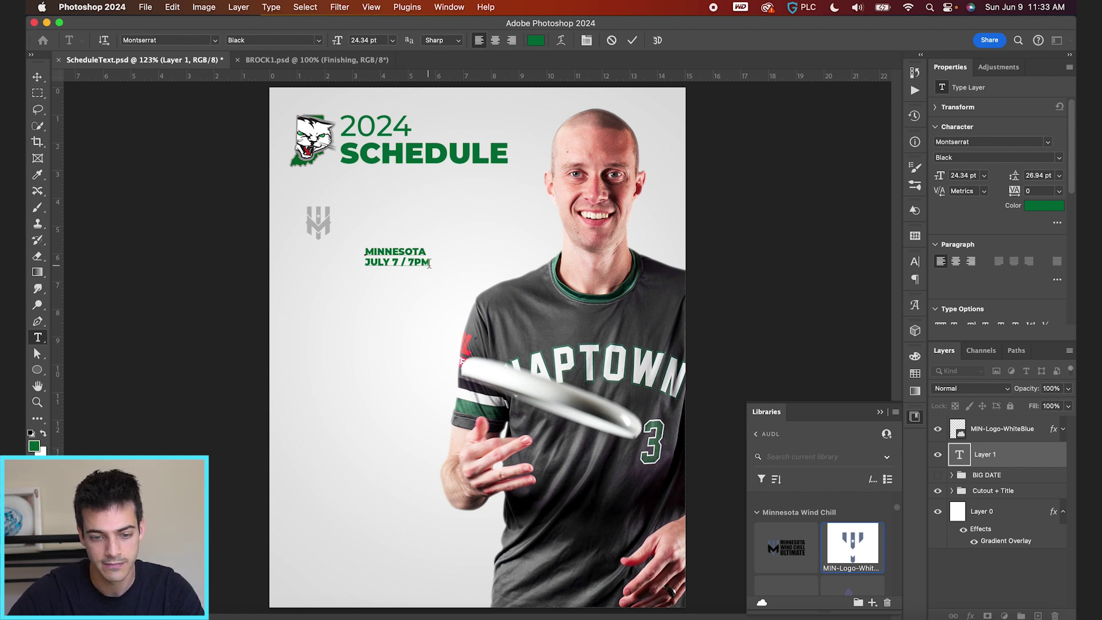
Set the "JULY 7 / 7PM" line to the Montserrat Medium weight.
{"action": "left_click_drag", "start_coordinate": [430, 263], "coordinate": [330, 264]}
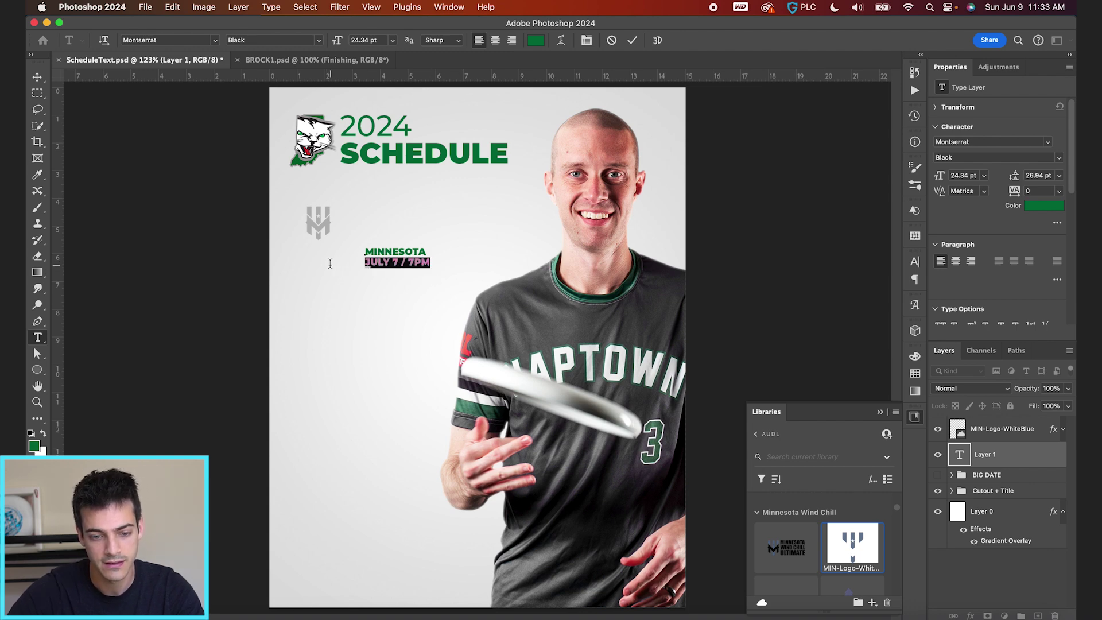
{"action": "left_click", "coordinate": [319, 40]}
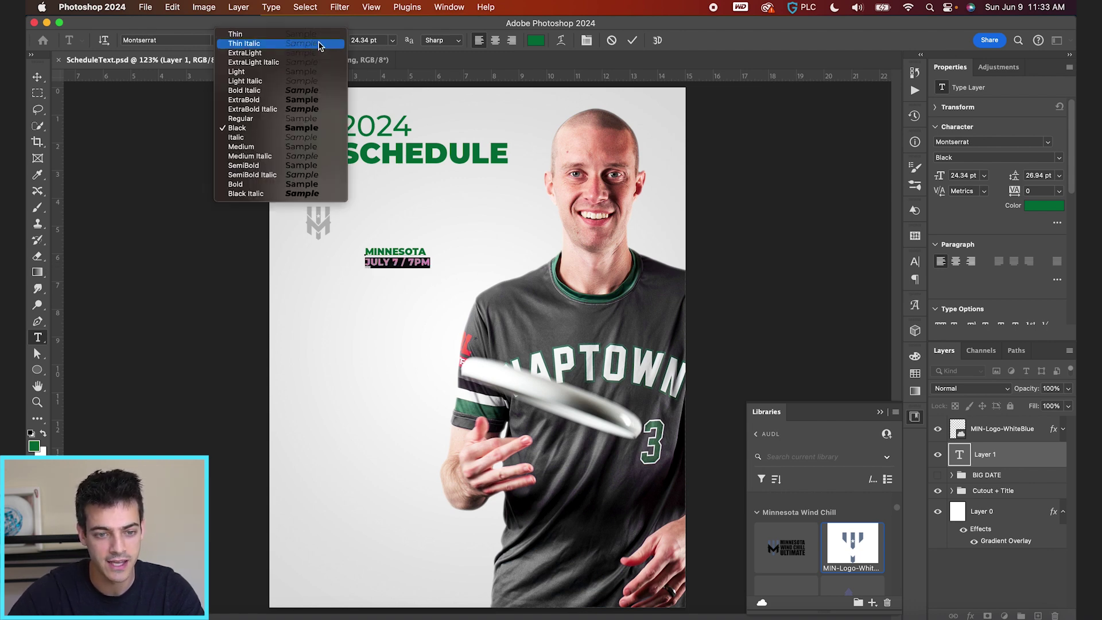
{"action": "left_click", "coordinate": [295, 147]}
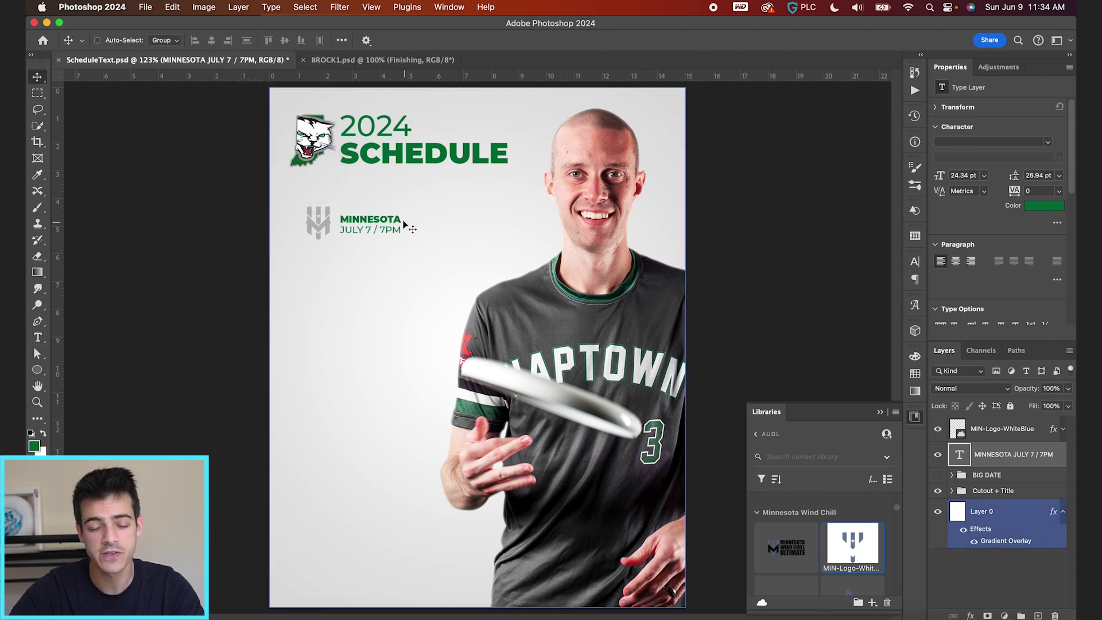
Reduce the font size of the "JULY 7 / 7PM" line and set the whole text block's leading to 21 pt.
{"action": "double_click", "coordinate": [404, 225]}
{"action": "left_click_drag", "start_coordinate": [402, 232], "coordinate": [337, 241]}
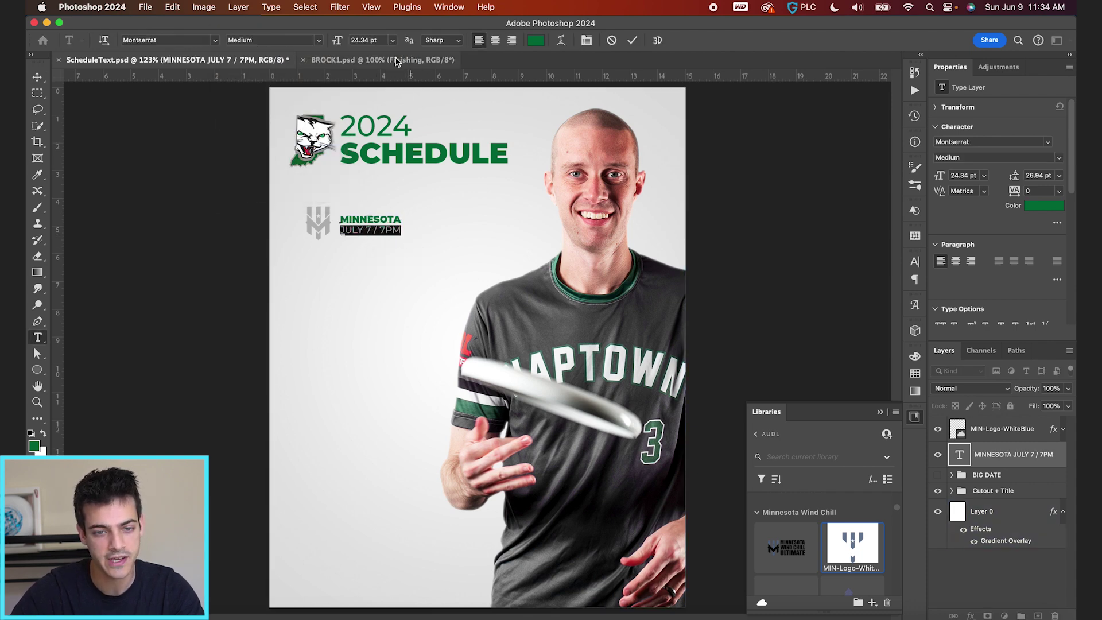
{"action": "key", "text": "Return"}
{"action": "key", "text": "super+a"}
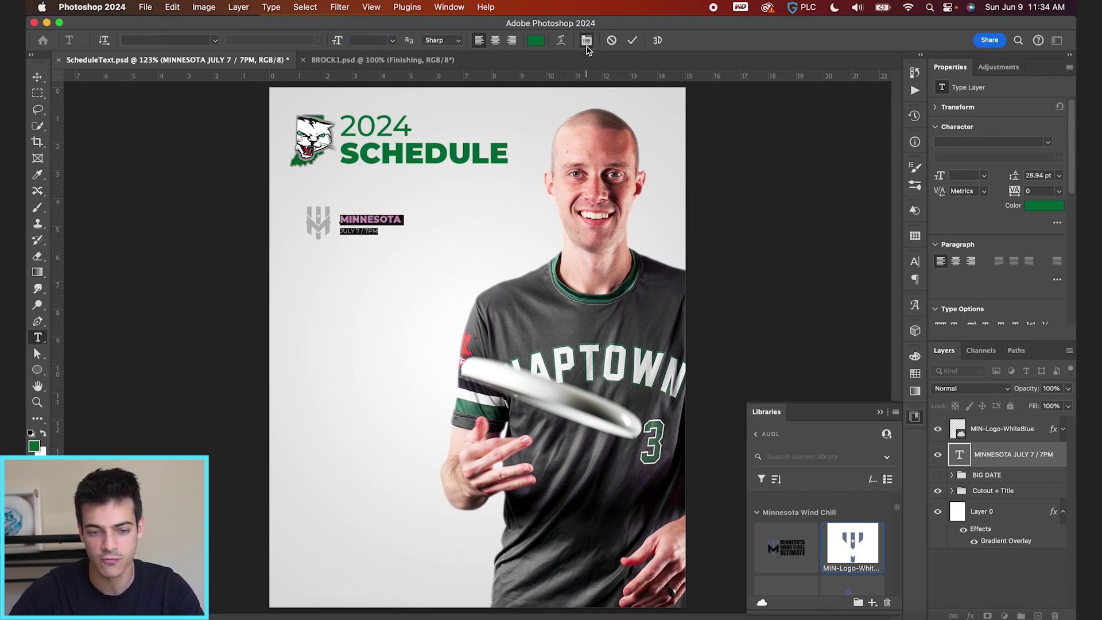
{"action": "left_click", "coordinate": [586, 42]}
{"action": "left_click_drag", "start_coordinate": [843, 295], "coordinate": [833, 295]}
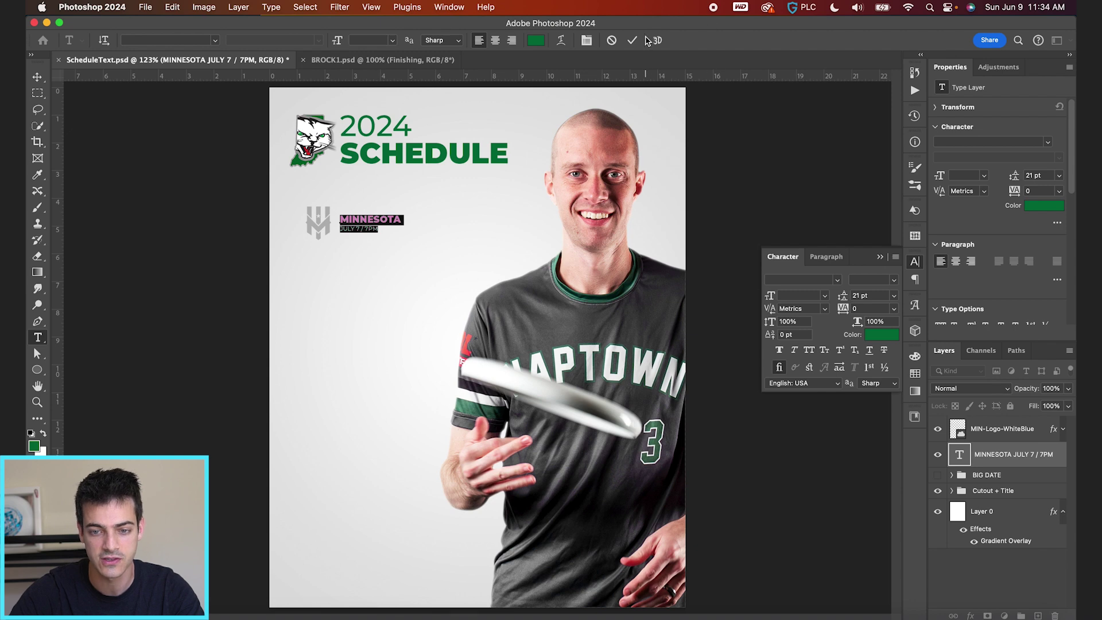
{"action": "left_click", "coordinate": [632, 41]}
Scale the Minnesota text block up to about twice its size beside the logo.
{"action": "key", "text": "v"}
{"action": "key", "text": "super+plus"}
{"action": "scroll", "coordinate": [350, 231], "scroll_direction": "up", "scroll_amount": 4}
{"action": "scroll", "coordinate": [350, 231], "scroll_direction": "left", "scroll_amount": 3}
{"action": "left_click", "coordinate": [331, 218]}
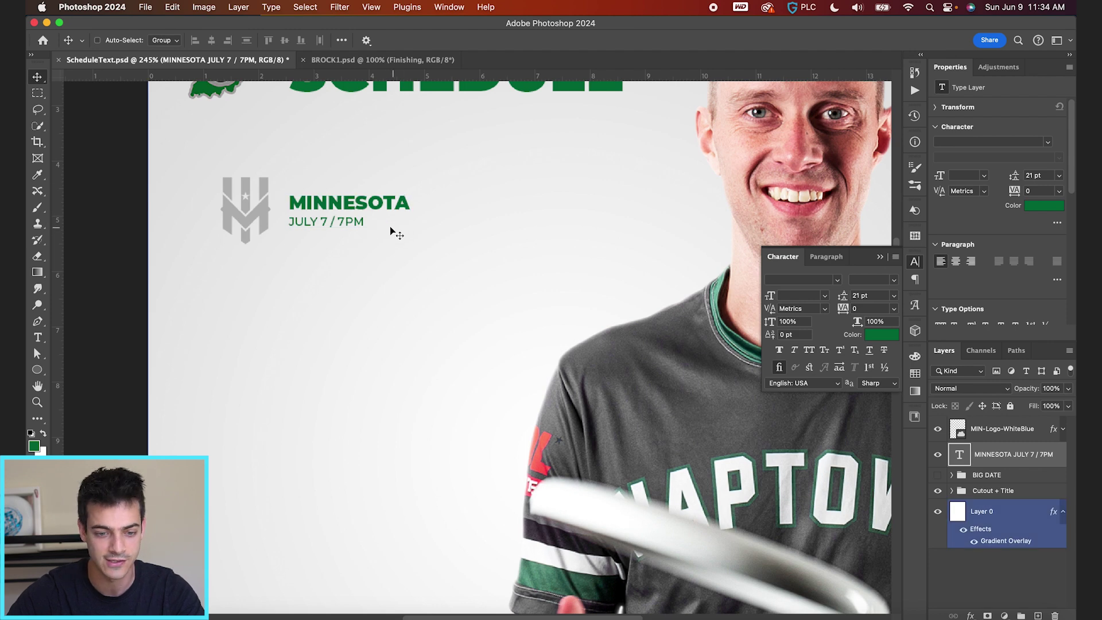
{"action": "key", "text": "super+t"}
{"action": "left_click_drag", "start_coordinate": [409, 194], "coordinate": [519, 178]}
{"action": "key", "text": "Return"}
Set the Minnesota text's leading to 36 pt and scale the block down to match the logo's height.
{"action": "left_click", "coordinate": [841, 298]}
{"action": "type", "text": "36"}
{"action": "key", "text": "Return"}
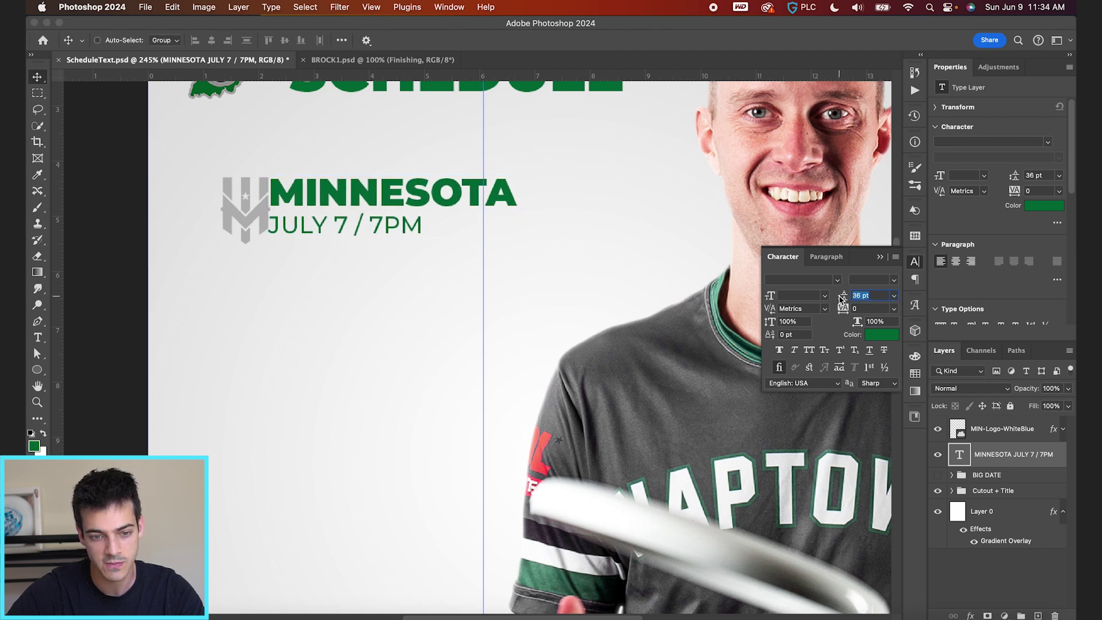
{"action": "key", "text": "ctrl+t"}
{"action": "left_click_drag", "start_coordinate": [517, 238], "coordinate": [419, 209]}
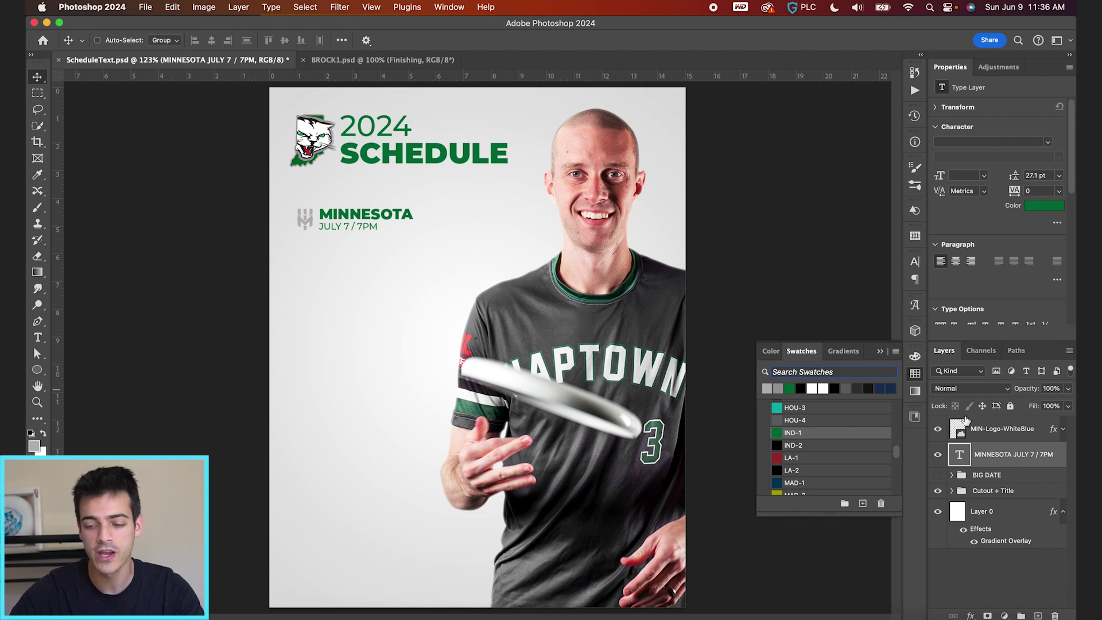
Duplicate the Minnesota logo and text below the originals and recolor the copied text light gray.
{"action": "left_click", "coordinate": [987, 440], "text": "shift"}
{"action": "key", "text": "super+j"}
{"action": "left_click_drag", "start_coordinate": [394, 179], "coordinate": [394, 223]}
{"action": "left_click", "coordinate": [394, 222], "text": "super"}
{"action": "key", "text": "alt+super+a"}
{"action": "left_click", "coordinate": [767, 388]}
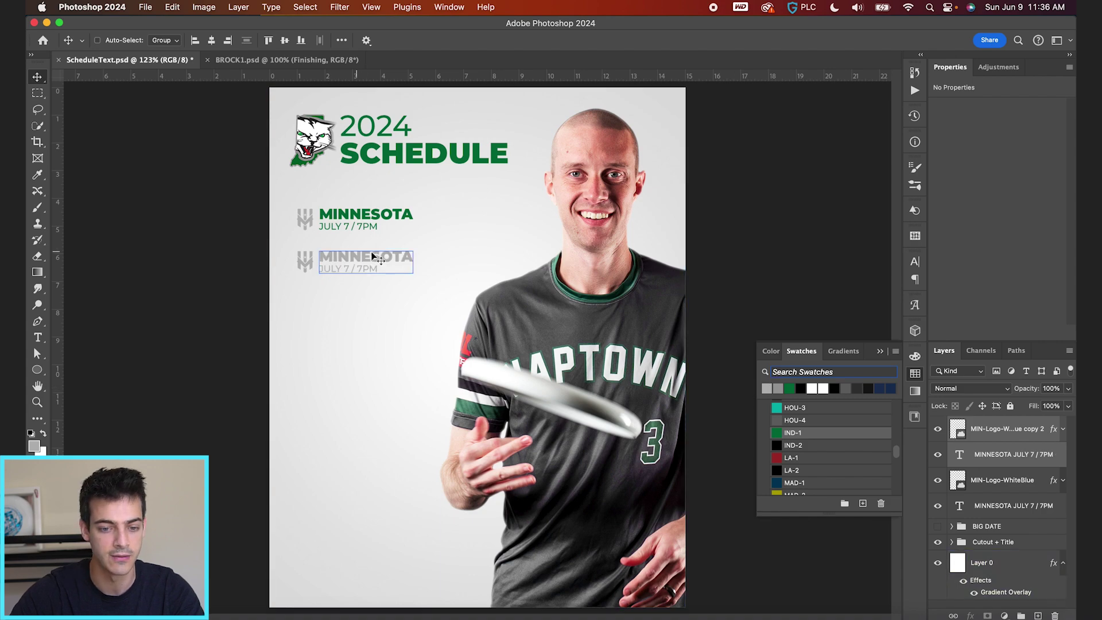
Compare the green Minnesota listing with its gray copy, up close and at full poster size.
{"action": "left_click", "coordinate": [304, 253], "text": "super"}
{"action": "scroll", "coordinate": [300, 249], "scroll_direction": "up", "scroll_amount": 4}
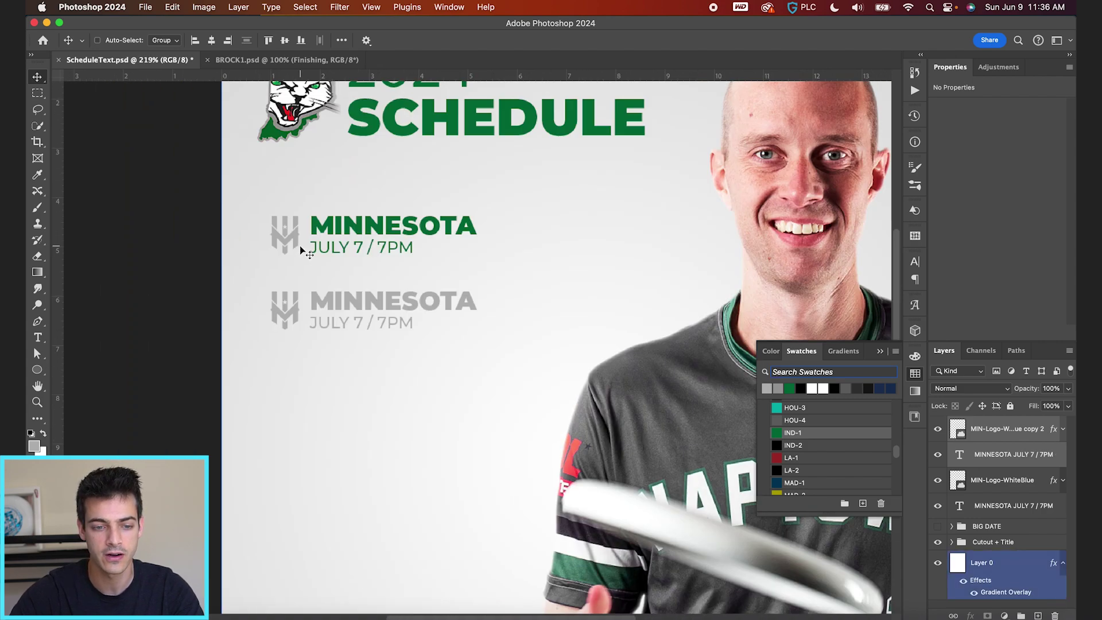
{"action": "scroll", "coordinate": [301, 249], "scroll_direction": "down", "scroll_amount": 4}
{"action": "key", "text": "super+0"}
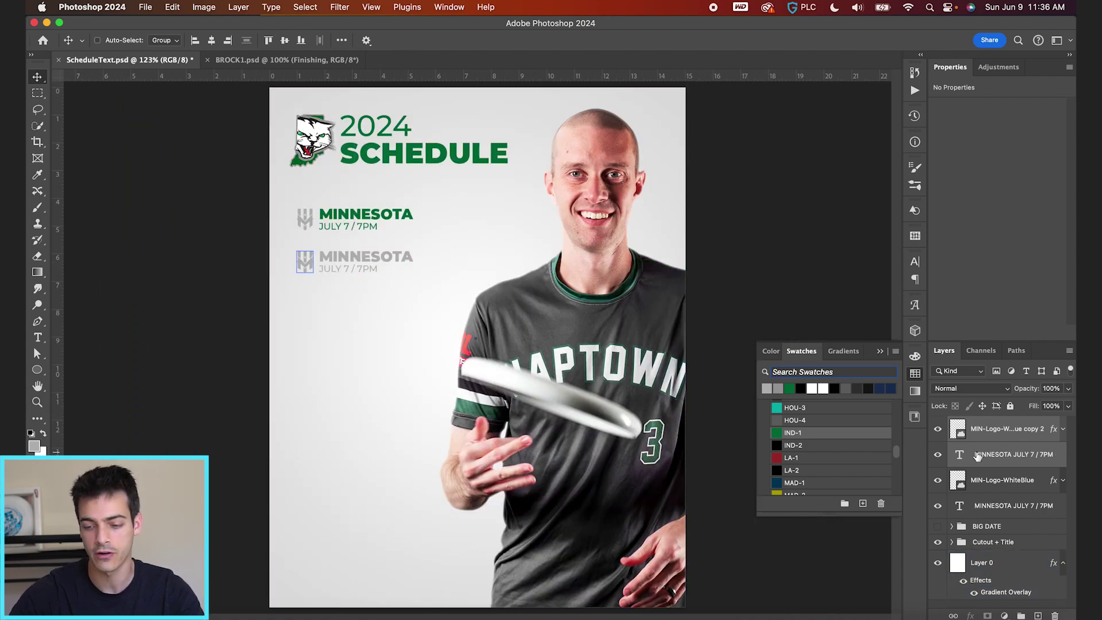
{"action": "left_click", "coordinate": [1004, 509]}
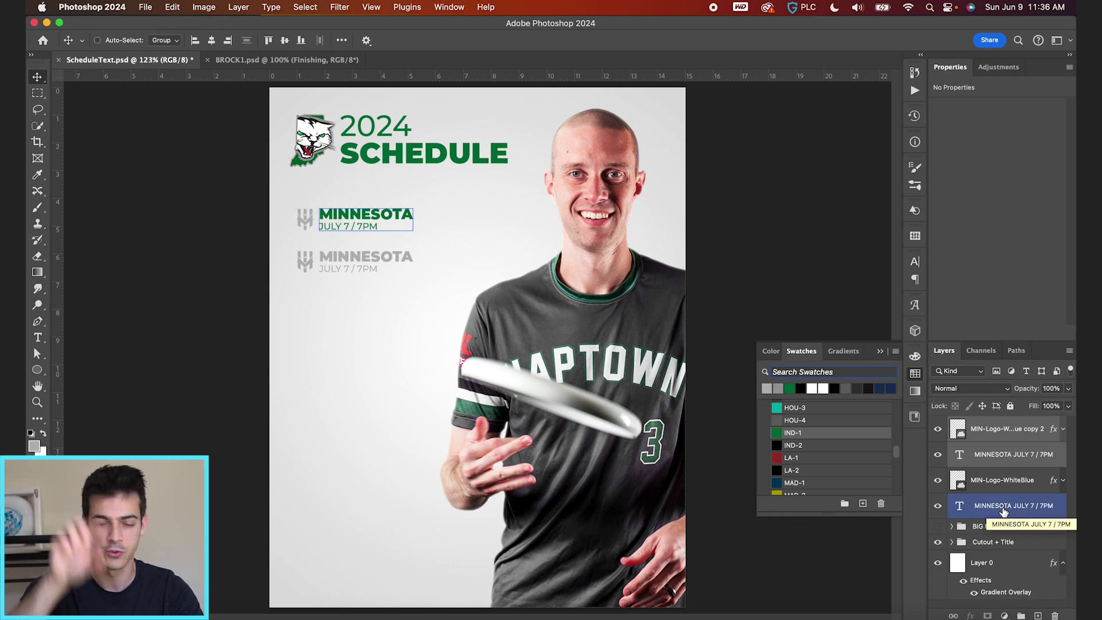
{"action": "left_click", "coordinate": [1003, 511], "text": "super"}
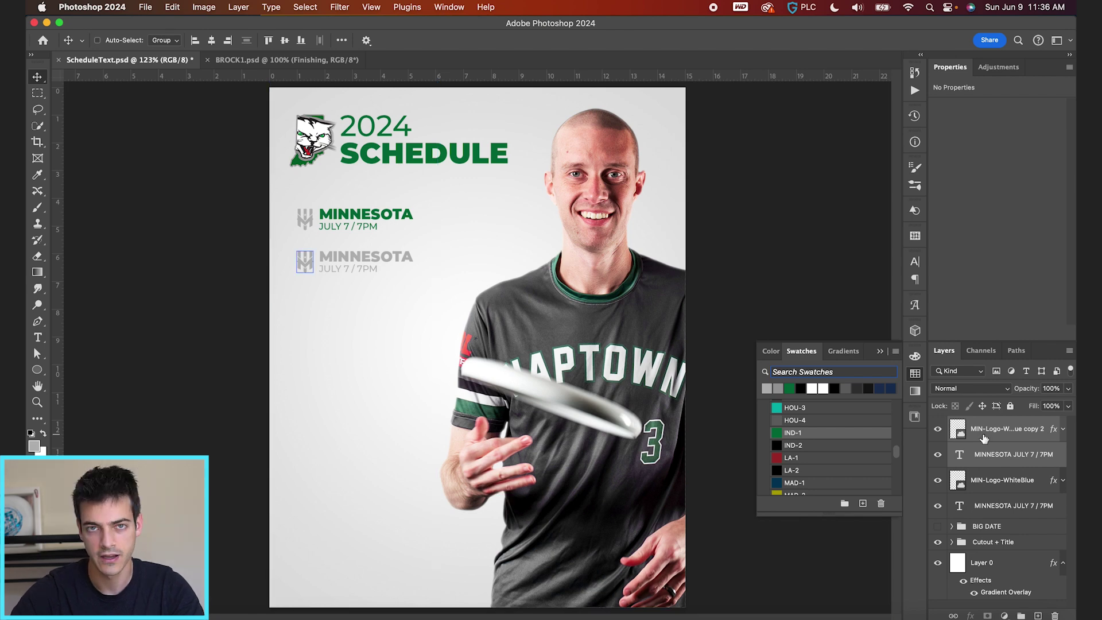
{"action": "scroll", "coordinate": [319, 215], "scroll_direction": "up", "scroll_amount": 5}
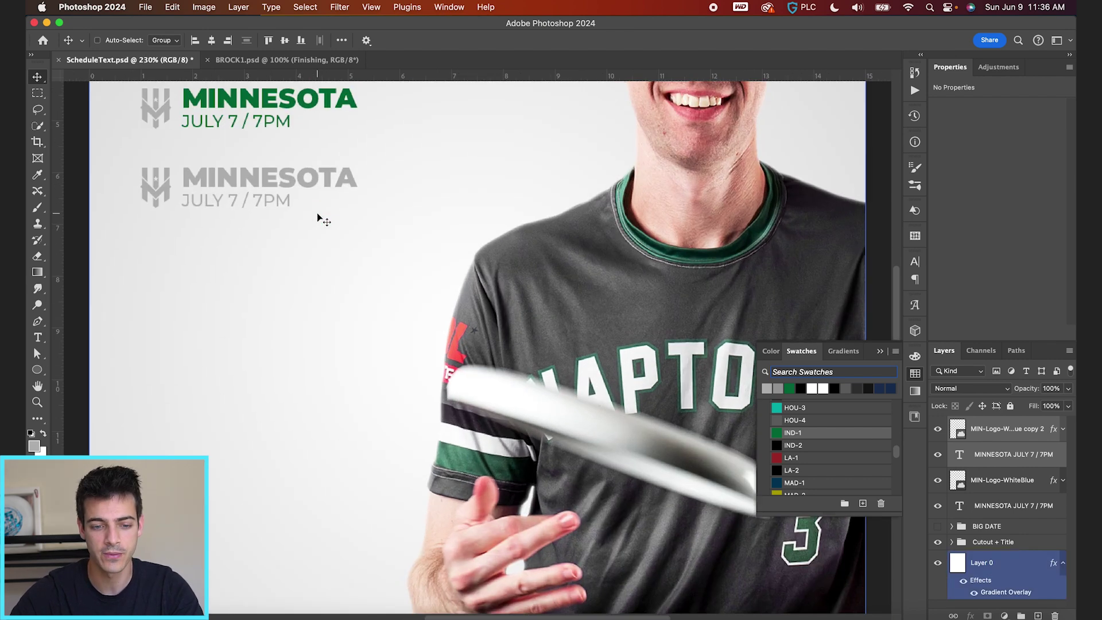
{"action": "scroll", "coordinate": [318, 215], "scroll_direction": "left", "scroll_amount": 3}
{"action": "scroll", "coordinate": [319, 216], "scroll_direction": "up", "scroll_amount": 2}
Delete the gray copy of the Minnesota logo and text.
{"action": "left_click", "coordinate": [968, 481]}
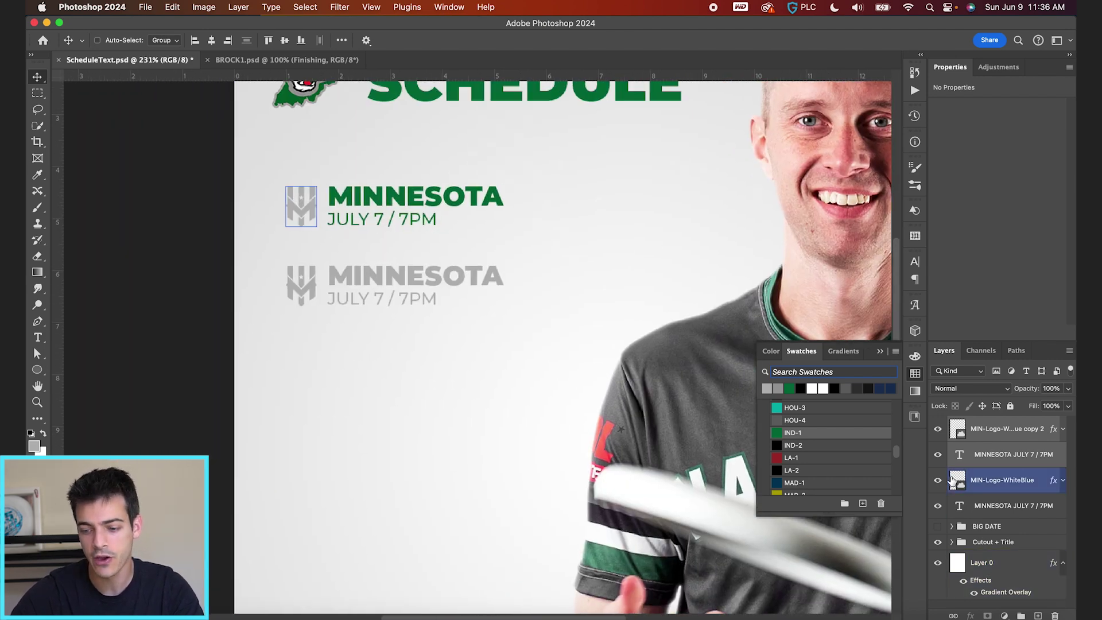
{"action": "left_click", "coordinate": [332, 246]}
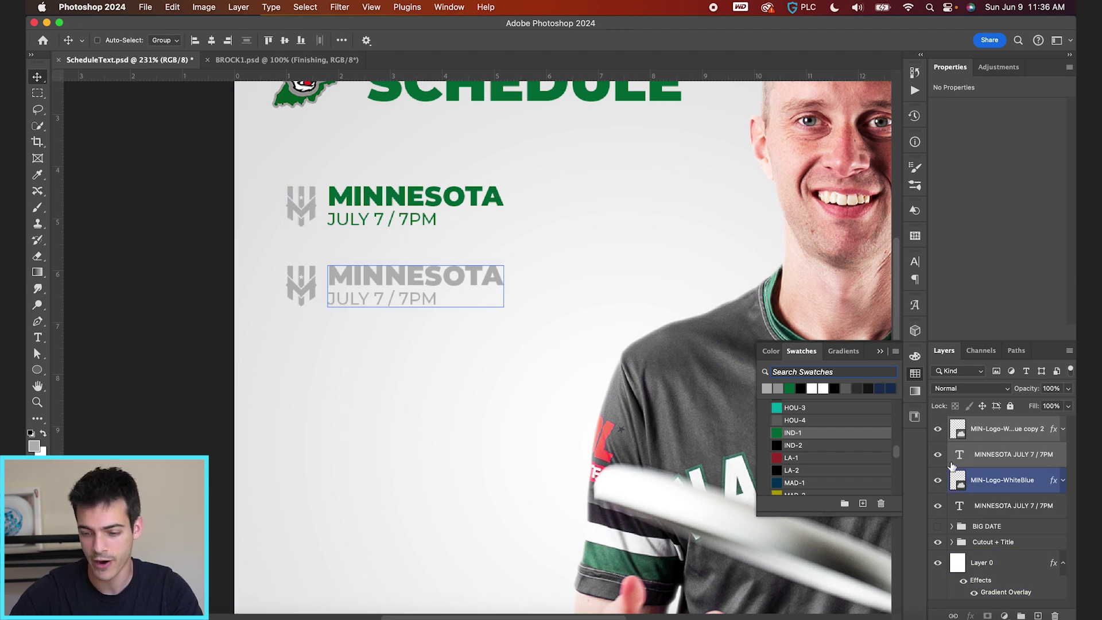
{"action": "key", "text": "Delete"}
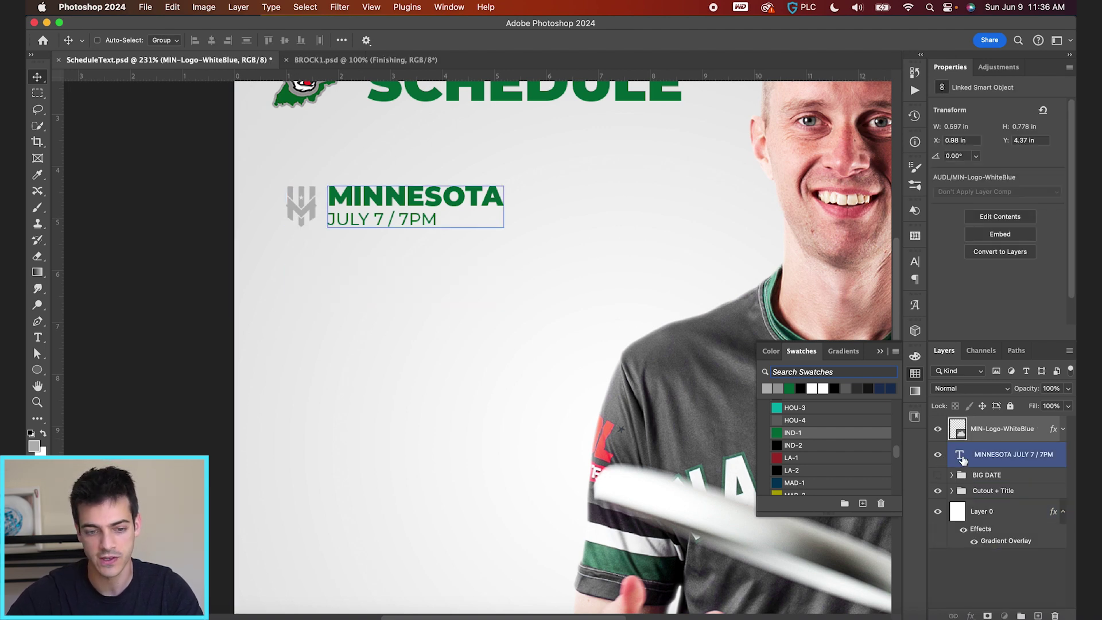
Draw a square about 0.75 in wide in the IND-1 green swatch behind the Minnesota logo, above the text layer.
{"action": "left_click", "coordinate": [979, 460]}
{"action": "key", "text": "super+shift+alt+n"}
{"action": "left_click", "coordinate": [37, 369]}
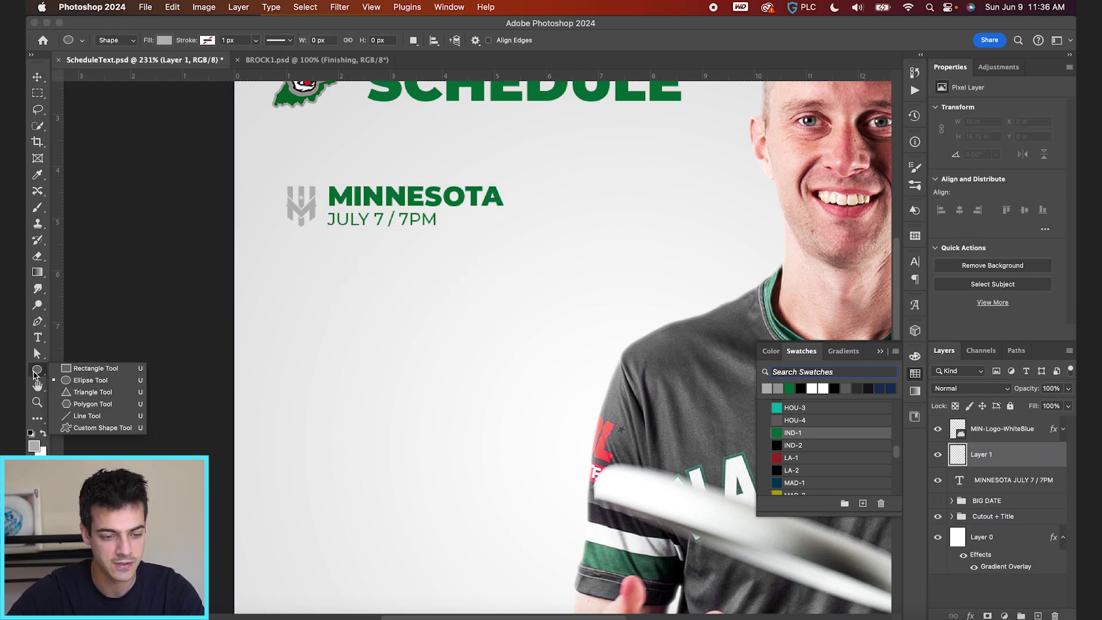
{"action": "left_click", "coordinate": [96, 368]}
{"action": "scroll", "coordinate": [367, 230], "scroll_direction": "up", "scroll_amount": 4}
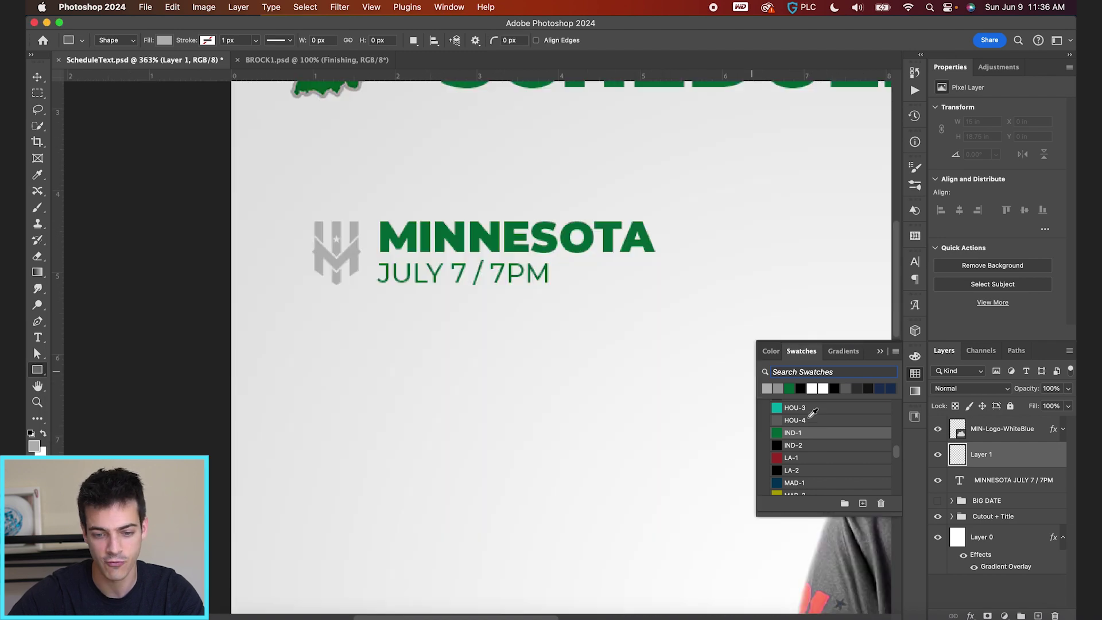
{"action": "left_click", "coordinate": [779, 433]}
{"action": "left_click_drag", "start_coordinate": [384, 221], "coordinate": [349, 258]}
{"action": "key", "text": "v"}
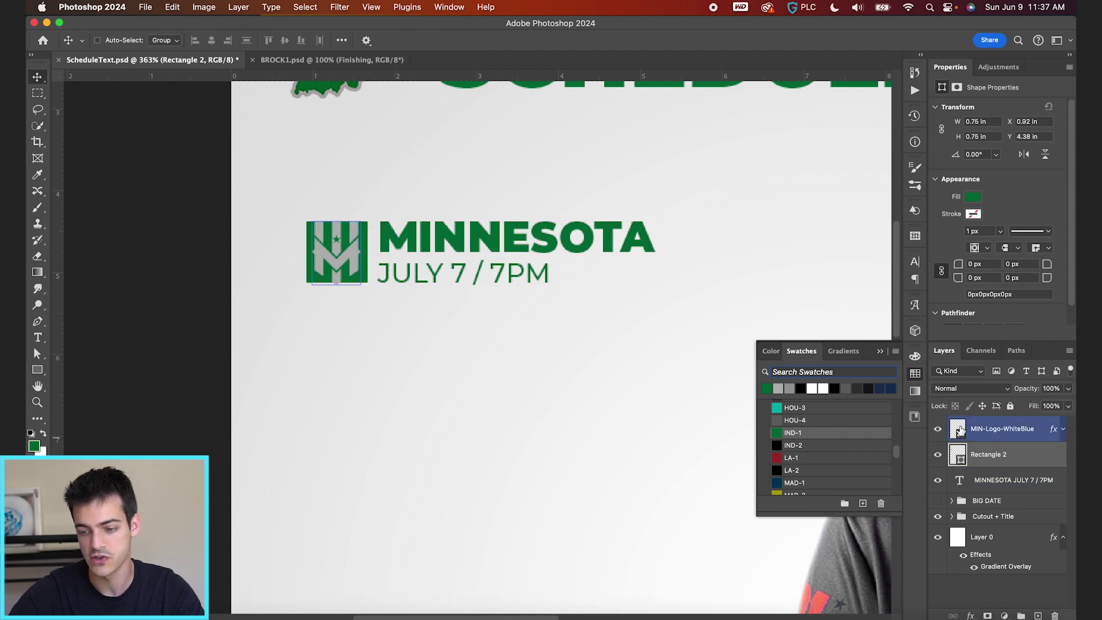
Clip the Minnesota logo layer to the green square below it.
{"action": "left_click_drag", "start_coordinate": [961, 431], "coordinate": [961, 432]}
{"action": "left_click", "coordinate": [963, 445]}
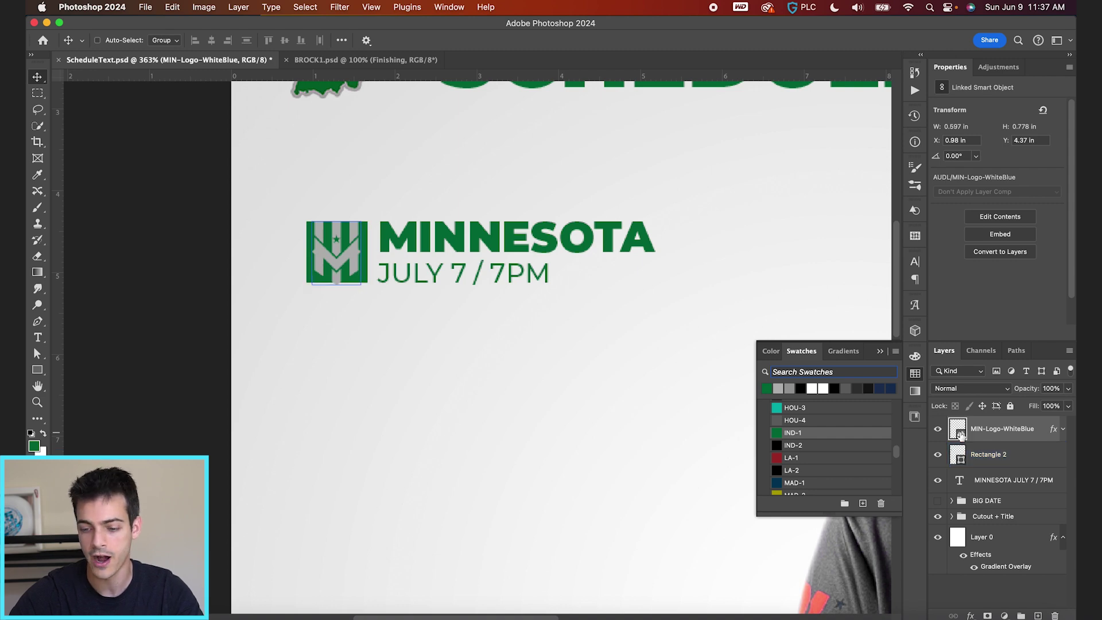
{"action": "left_click", "coordinate": [960, 440], "text": "alt"}
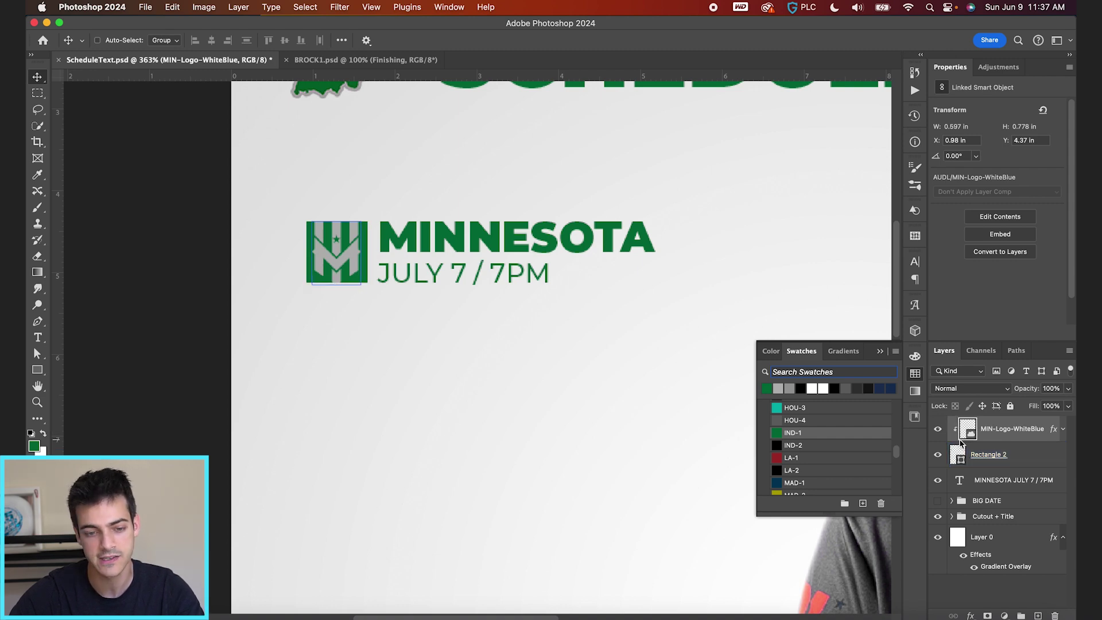
Change the Minnesota logo's Color Overlay to white ffffff.
{"action": "left_click", "coordinate": [1063, 430]}
{"action": "double_click", "coordinate": [1008, 459]}
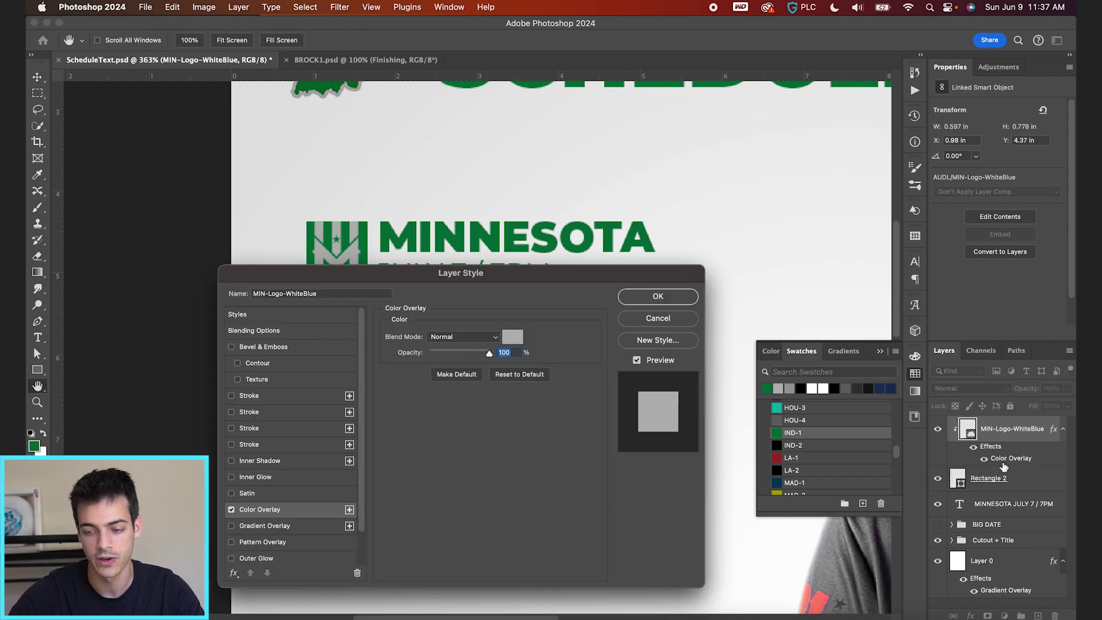
{"action": "left_click", "coordinate": [513, 337]}
{"action": "left_click_drag", "start_coordinate": [370, 368], "coordinate": [300, 311]}
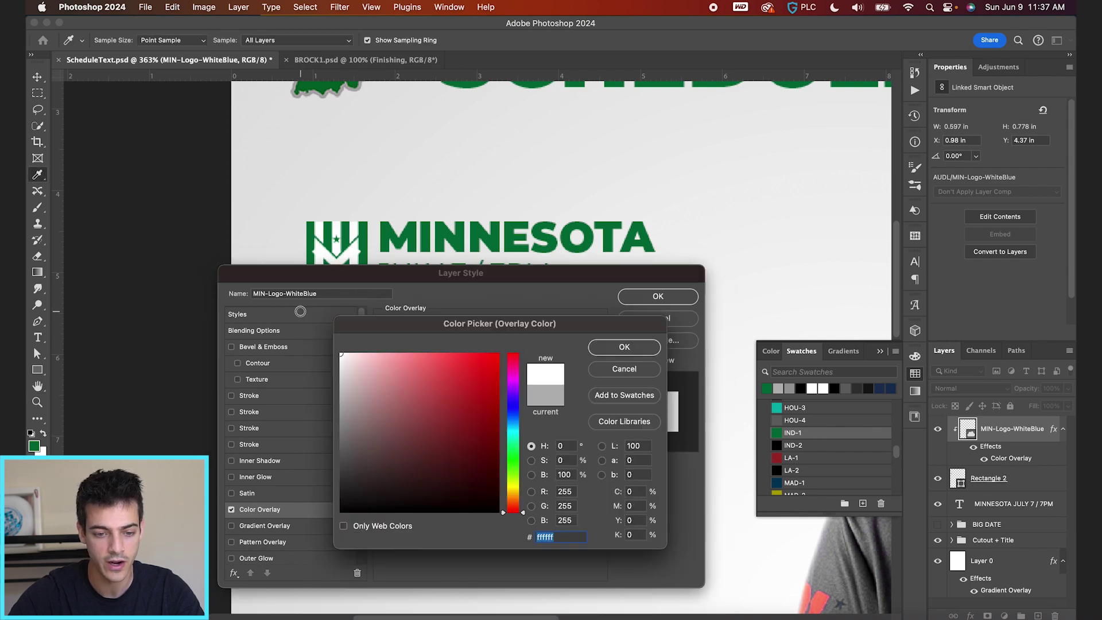
{"action": "key", "text": "Return"}
{"action": "key", "text": "Return"}
Scale the clipped Minnesota logo up to about 0.9 by 1.17 in so it fills the green square.
{"action": "key", "text": "ctrl+t"}
{"action": "left_click_drag", "start_coordinate": [370, 212], "coordinate": [374, 205]}
{"action": "key", "text": "Return"}
{"action": "key", "text": "super+0"}
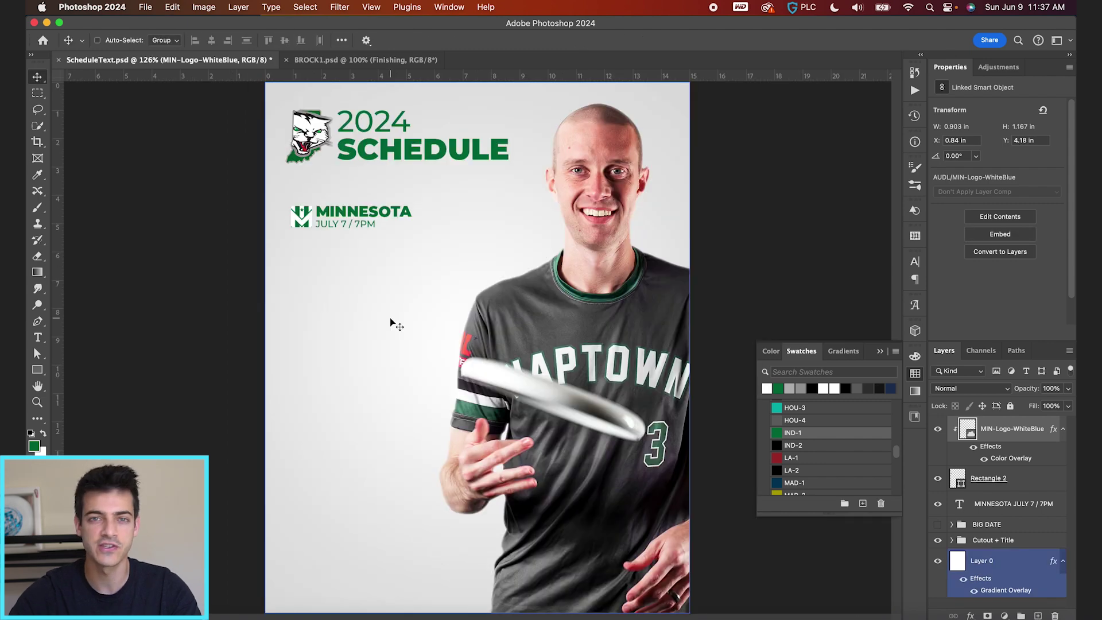
Group the Minnesota logo, square and text layers as LOGO + TEXT and hide the group.
{"action": "key", "text": "super+plus"}
{"action": "scroll", "coordinate": [390, 319], "scroll_direction": "up", "scroll_amount": 3}
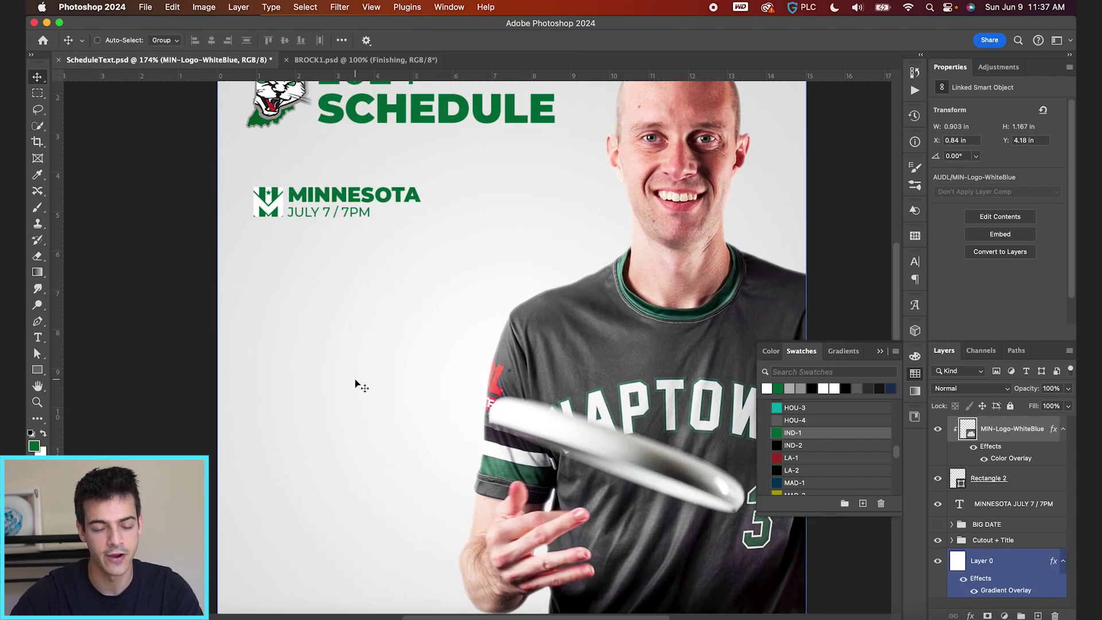
{"action": "key", "text": "ctrl+0"}
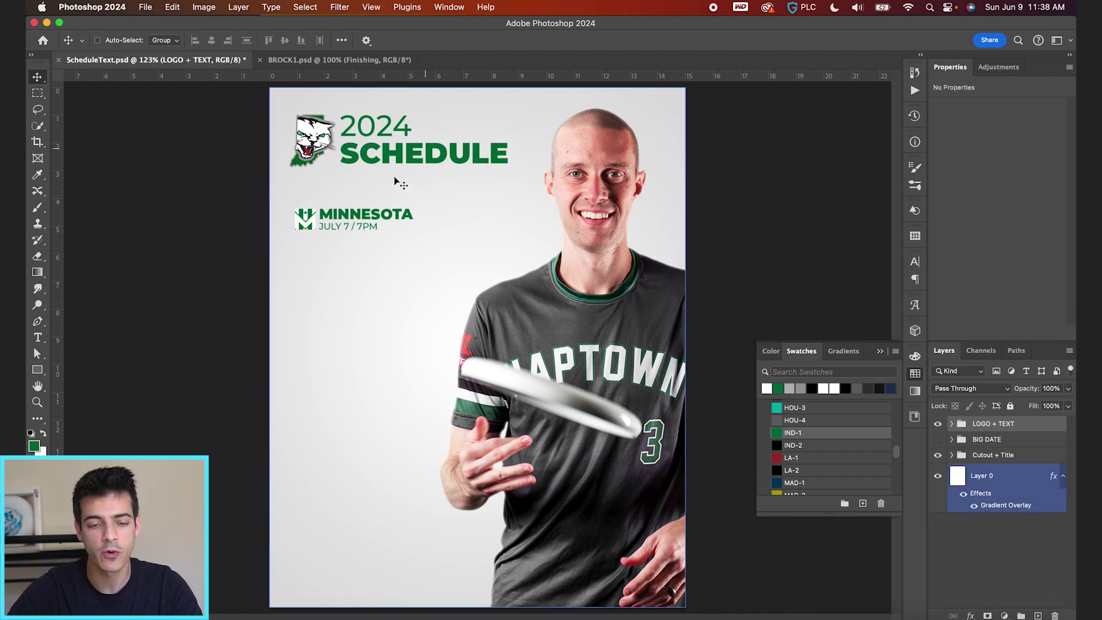
{"action": "scroll", "coordinate": [289, 221], "scroll_direction": "up", "scroll_amount": 3}
{"action": "left_click", "coordinate": [265, 195]}
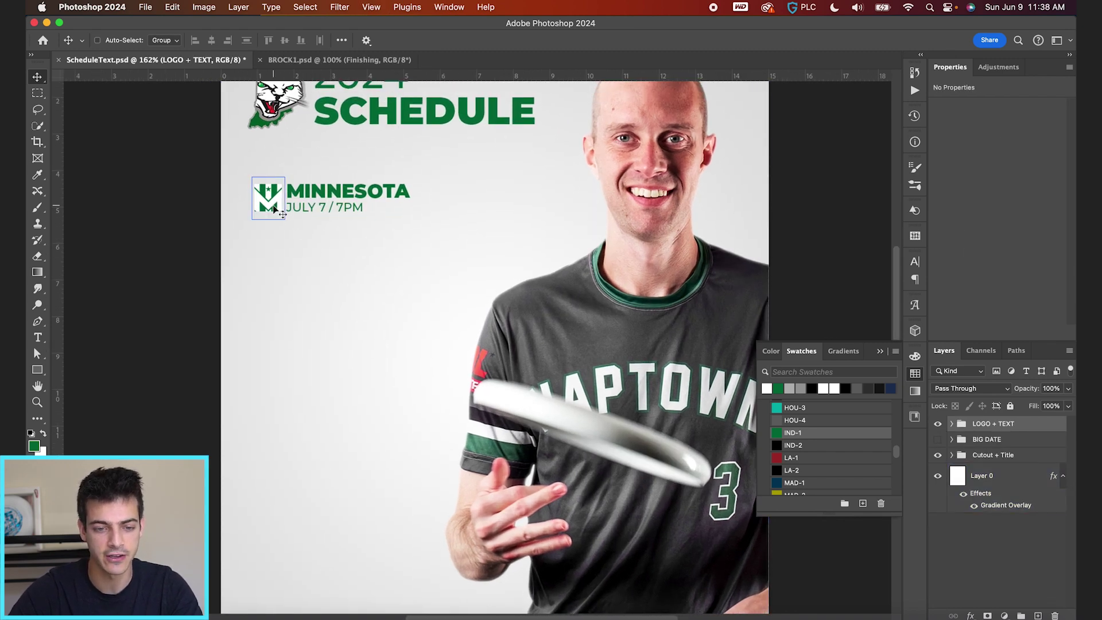
{"action": "left_click", "coordinate": [937, 424]}
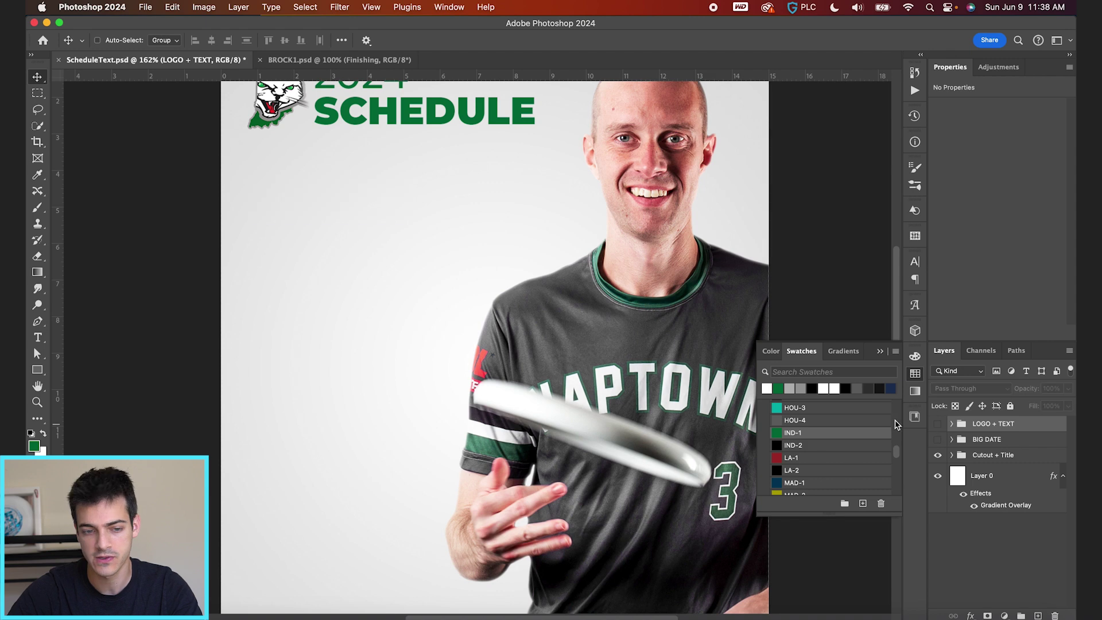
{"action": "scroll", "coordinate": [517, 353], "scroll_direction": "down", "scroll_amount": 2}
Draw a green rectangle about 1.88 by 0.81 in below the 2024 SCHEDULE title on a new layer.
{"action": "key", "text": "super+alt+shift+n"}
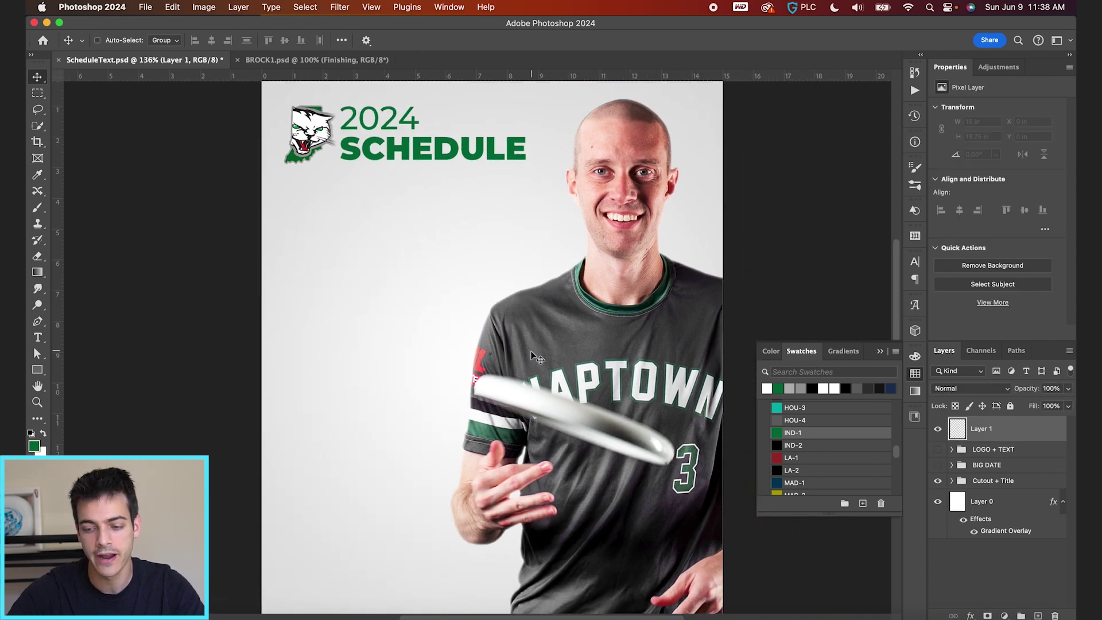
{"action": "left_click", "coordinate": [38, 370]}
{"action": "left_click_drag", "start_coordinate": [308, 201], "coordinate": [366, 225]}
{"action": "key", "text": "v"}
Duplicate the green rectangle just below the original with a thin gap, and resize the copy to about 2.63 by 0.5 in.
{"action": "key", "text": "super+j"}
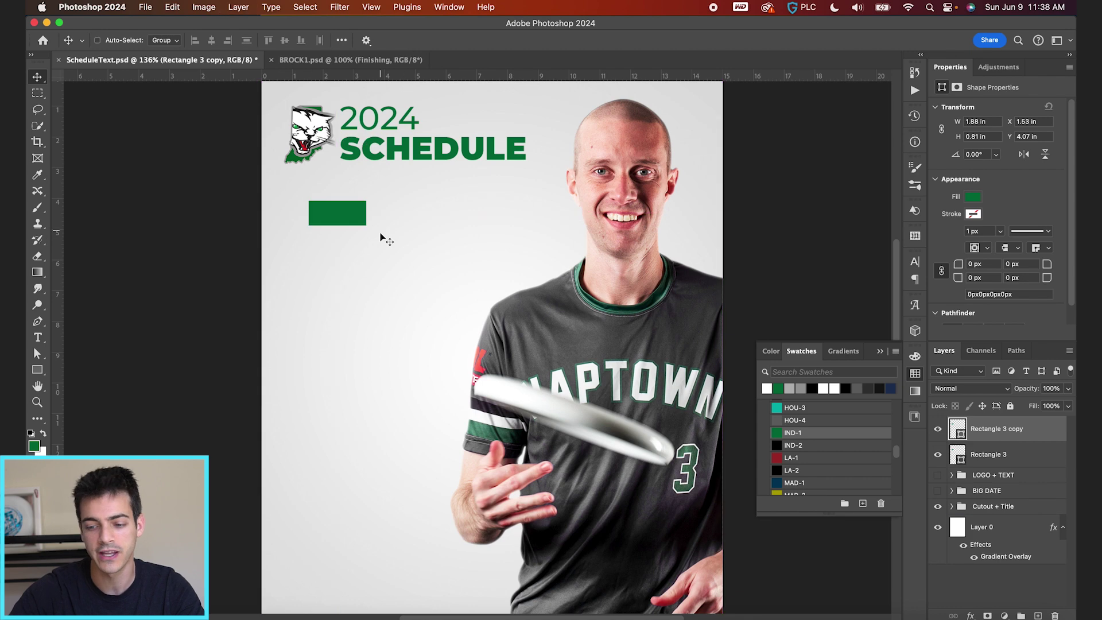
{"action": "left_click_drag", "start_coordinate": [374, 213], "coordinate": [371, 230]}
{"action": "scroll", "coordinate": [373, 234], "scroll_direction": "up", "scroll_amount": 3}
{"action": "scroll", "coordinate": [367, 224], "scroll_direction": "left", "scroll_amount": 3}
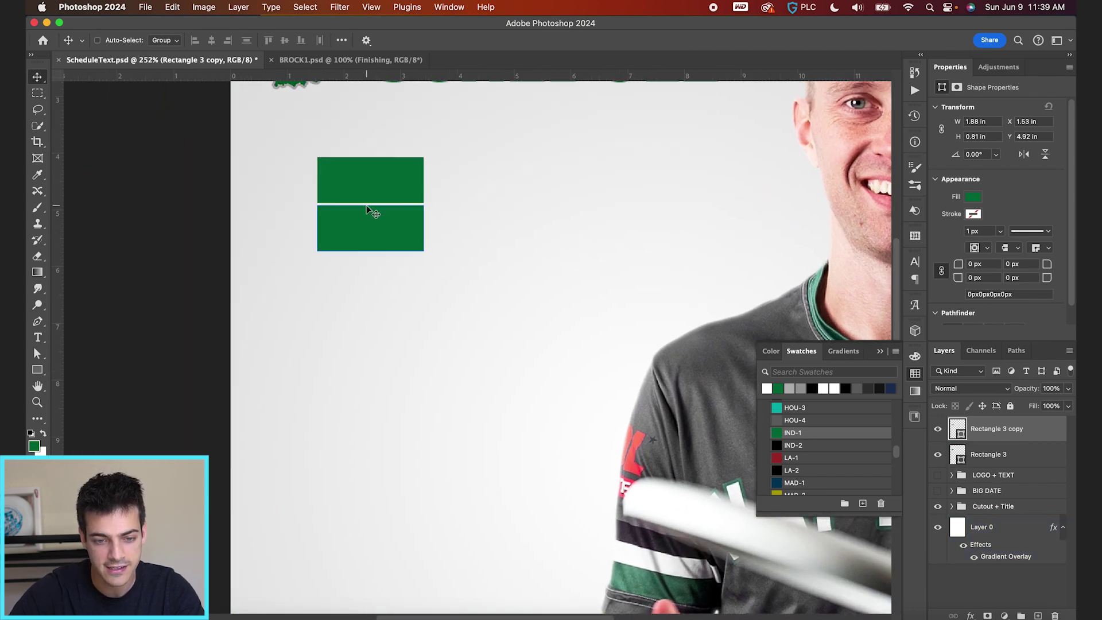
{"action": "key", "text": "super+t"}
{"action": "left_click_drag", "start_coordinate": [427, 229], "coordinate": [446, 228]}
{"action": "left_click_drag", "start_coordinate": [371, 252], "coordinate": [371, 233]}
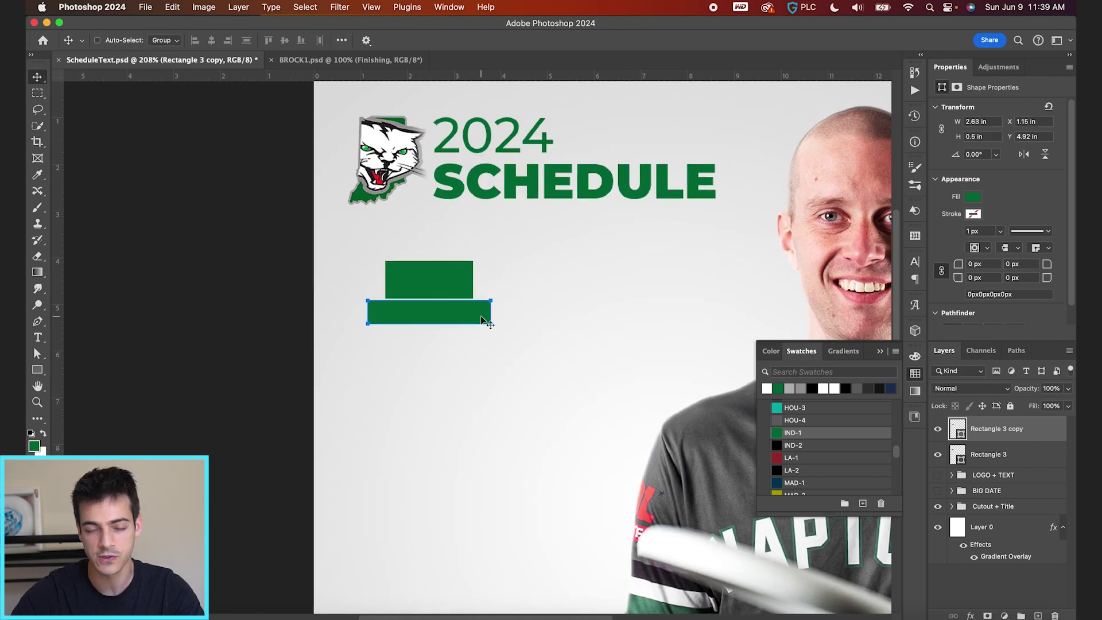
{"action": "scroll", "coordinate": [487, 323], "scroll_direction": "down", "scroll_amount": 1}
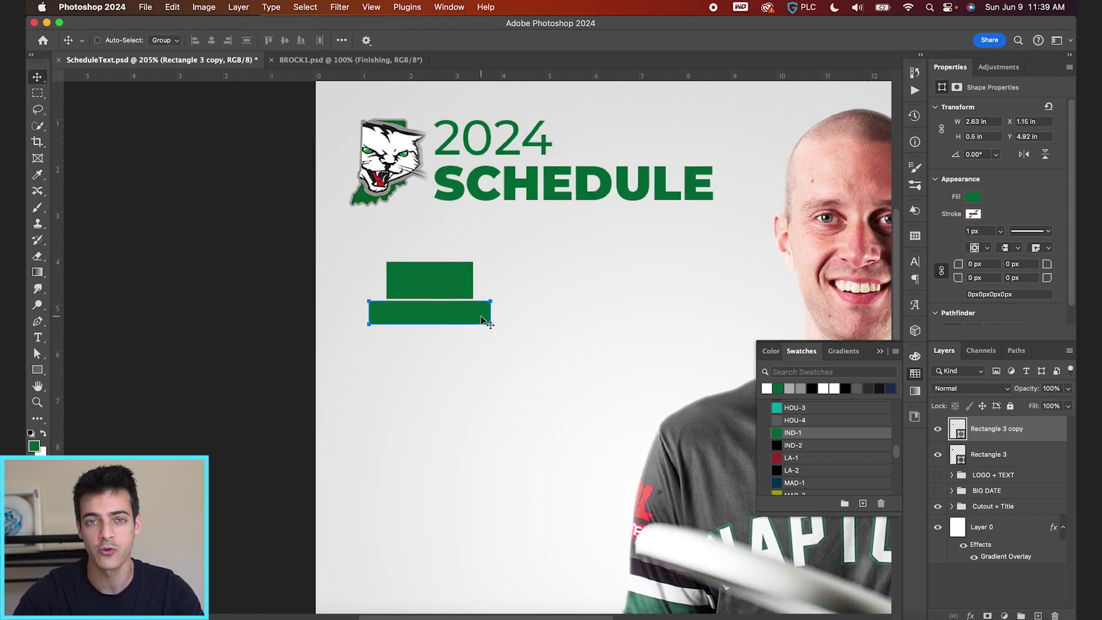
{"action": "scroll", "coordinate": [463, 261], "scroll_direction": "up", "scroll_amount": 4}
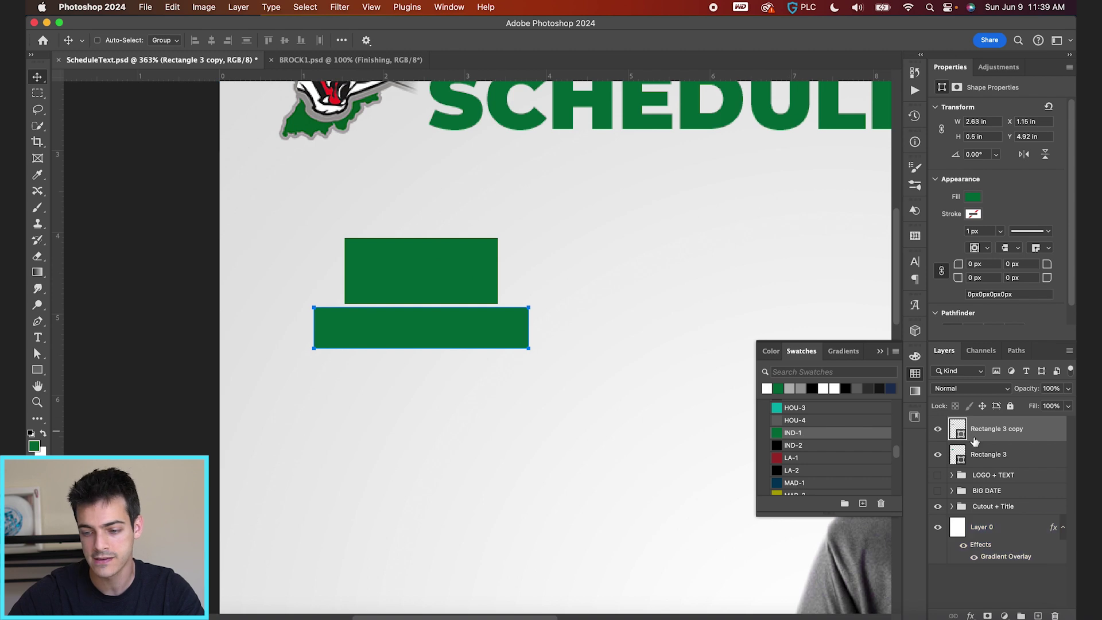
{"action": "left_click", "coordinate": [979, 455]}
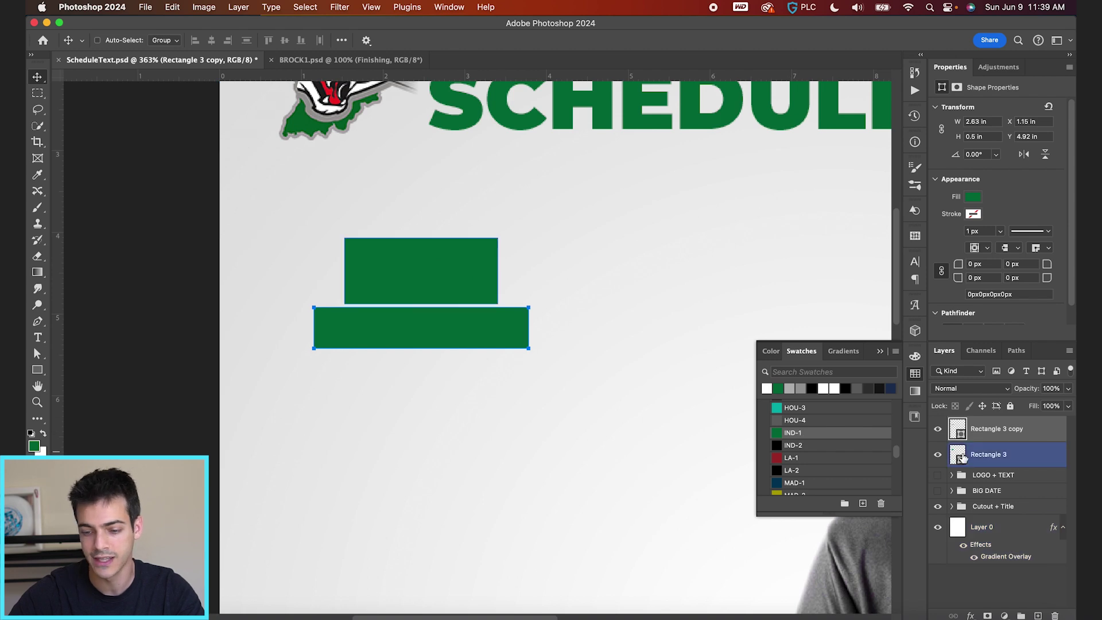
{"action": "left_click", "coordinate": [780, 445]}
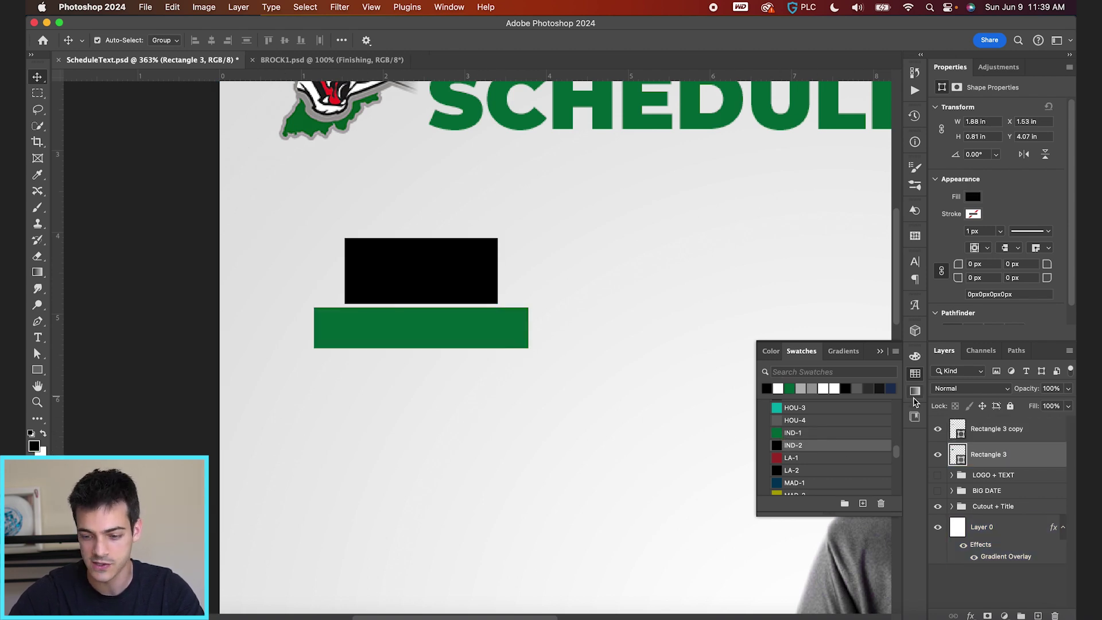
{"action": "key", "text": "super+z"}
{"action": "key", "text": "super+z"}
Fill the lower, wider rectangle with the black IND-2 swatch.
{"action": "left_click", "coordinate": [779, 444]}
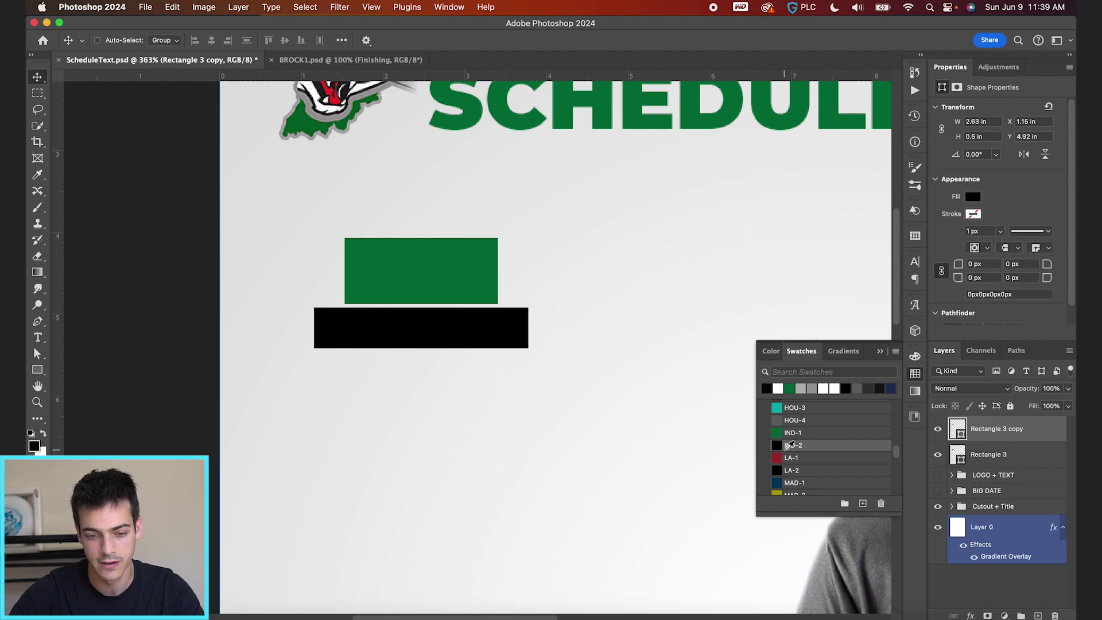
{"action": "scroll", "coordinate": [482, 321], "scroll_direction": "down", "scroll_amount": 3}
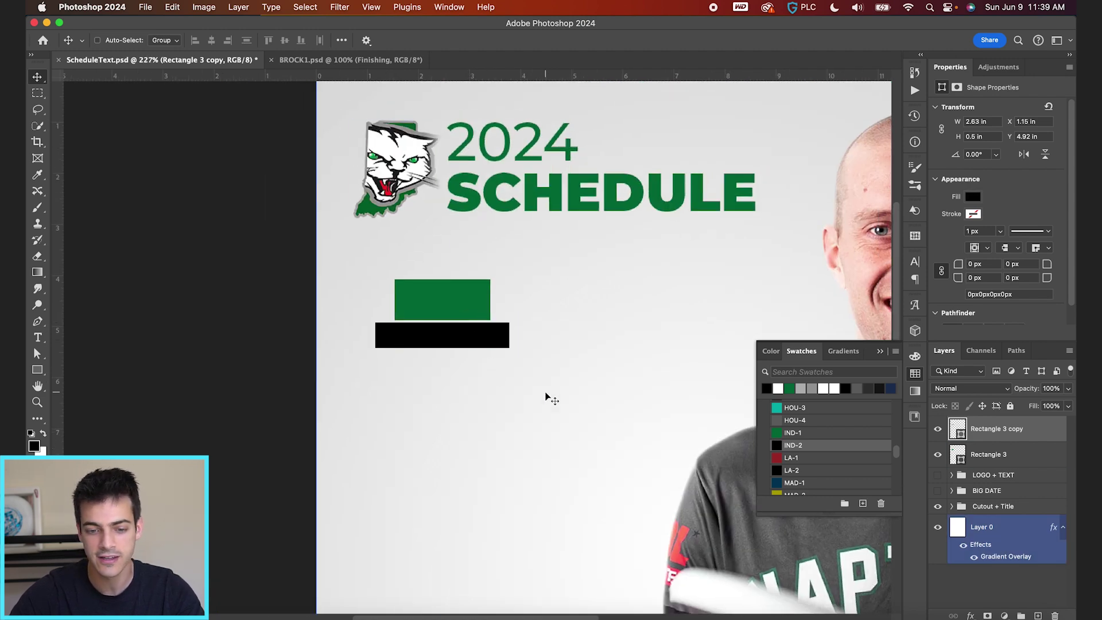
Place the MIN-Logo-WhiteBlue logo from the AUDL library over the green rectangle, scaled to about 1.17 by 1.53 in.
{"action": "scroll", "coordinate": [546, 395], "scroll_direction": "up", "scroll_amount": 2}
{"action": "left_click", "coordinate": [913, 415]}
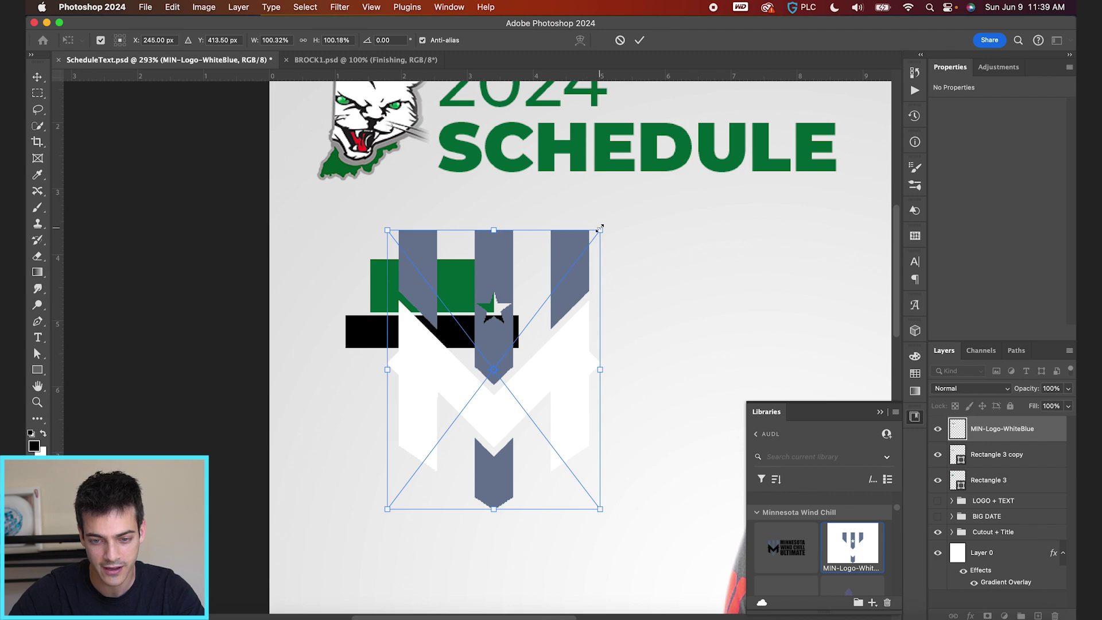
{"action": "left_click_drag", "start_coordinate": [600, 228], "coordinate": [532, 317]}
{"action": "left_click_drag", "start_coordinate": [513, 368], "coordinate": [453, 289]}
{"action": "key", "text": "Return"}
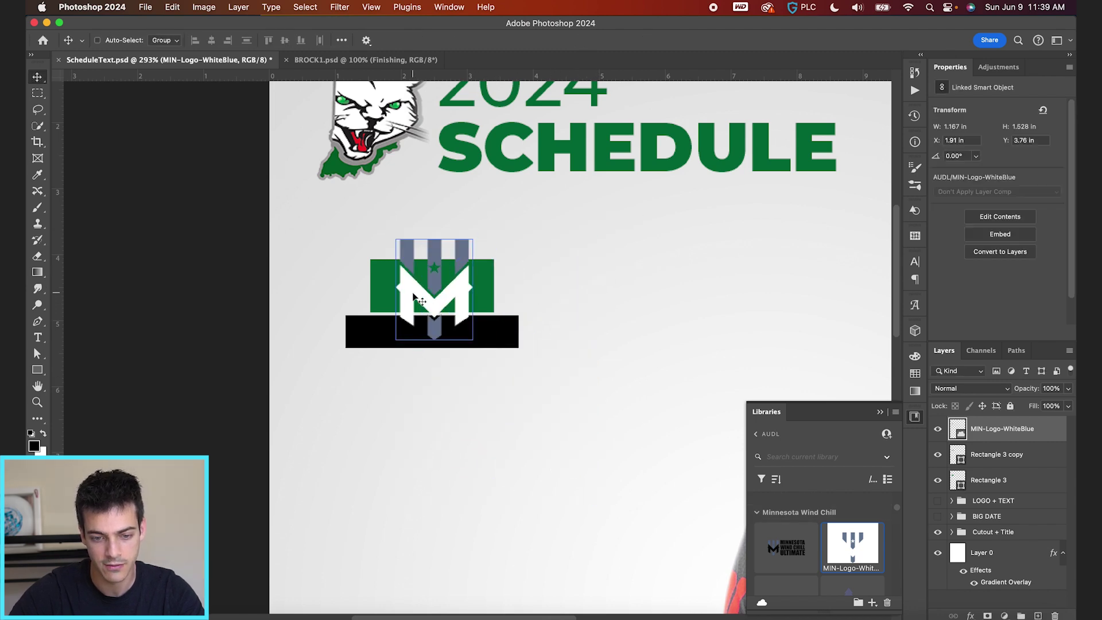
Clip the Minnesota logo to the green rectangle beneath the black bar's layer and recolor it white with a Color Overlay.
{"action": "left_click", "coordinate": [937, 456]}
{"action": "left_click", "coordinate": [937, 456]}
{"action": "left_click_drag", "start_coordinate": [965, 430], "coordinate": [963, 465]}
{"action": "left_click", "coordinate": [938, 481]}
{"action": "left_click", "coordinate": [939, 480]}
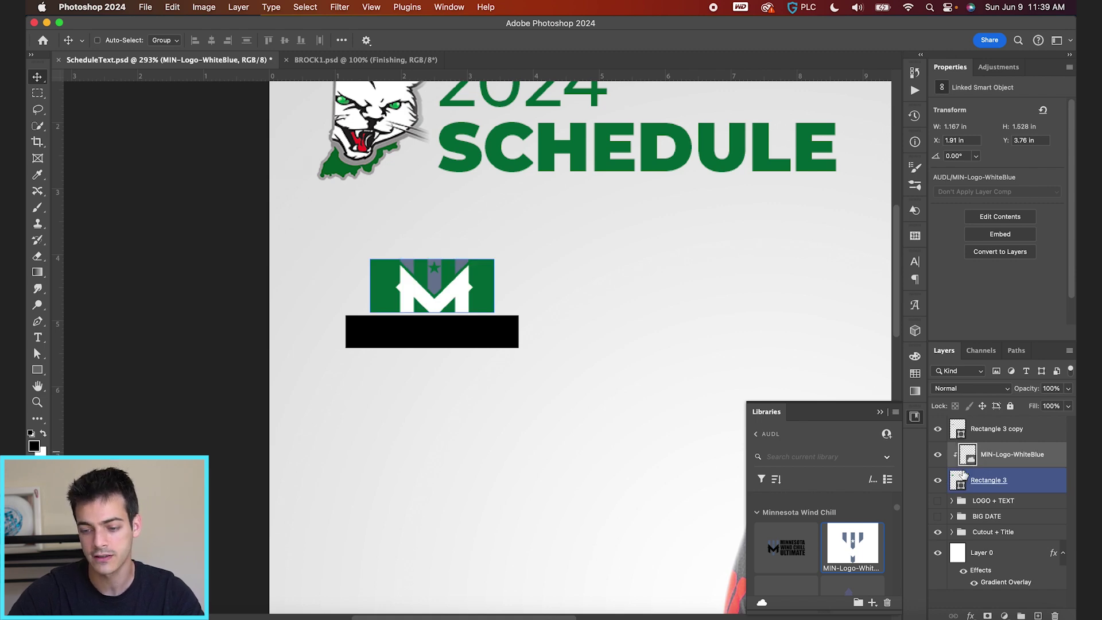
{"action": "left_click", "coordinate": [962, 464], "text": "alt"}
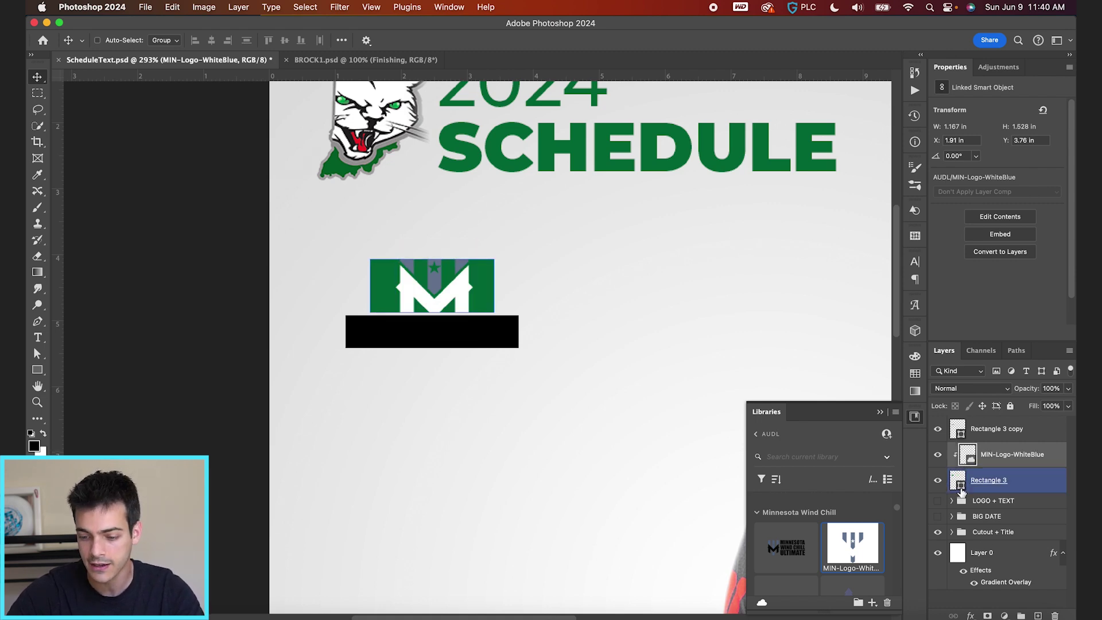
{"action": "left_click", "coordinate": [974, 616]}
{"action": "left_click", "coordinate": [999, 560]}
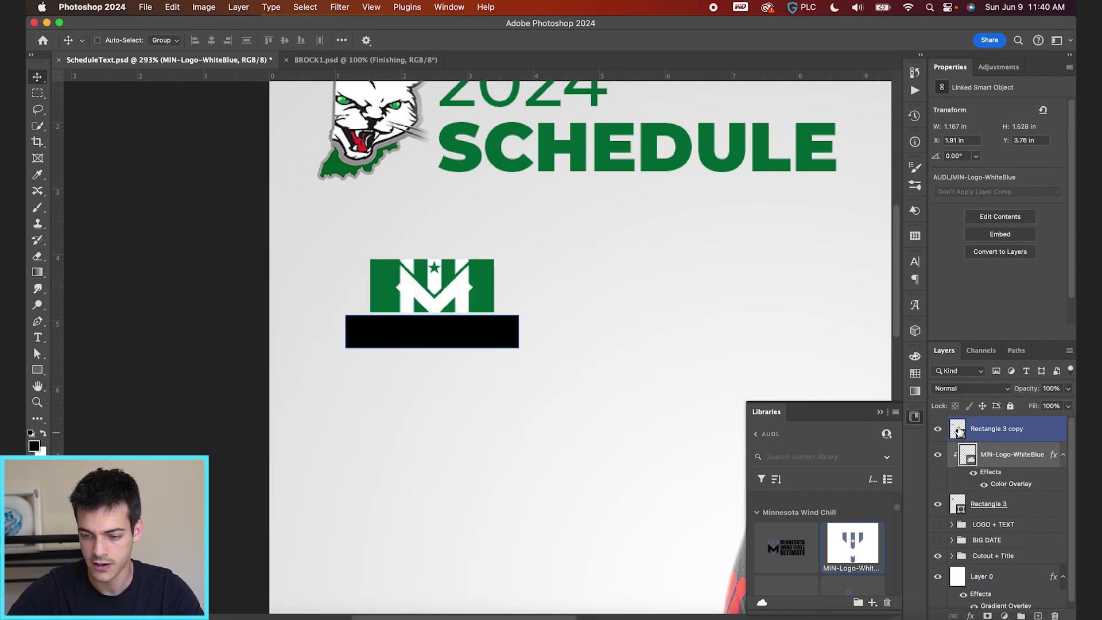
Add the white text JULY 7 in Montserrat Medium on a new layer above the black bar's layer.
{"action": "left_click", "coordinate": [999, 428]}
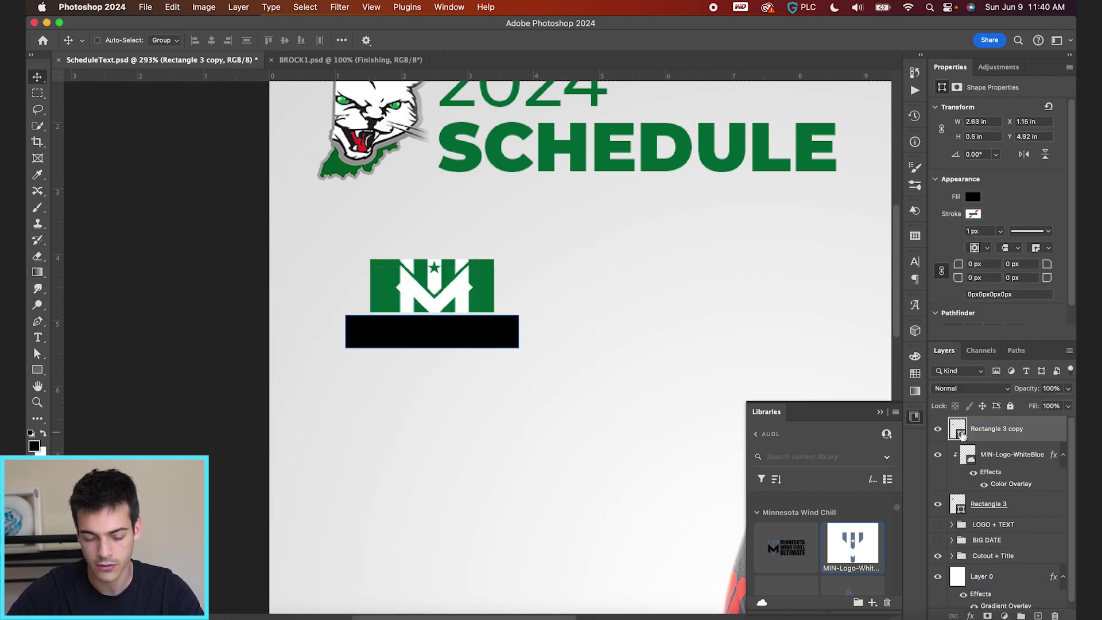
{"action": "key", "text": "super"}
{"action": "key", "text": "super+shift+alt+n"}
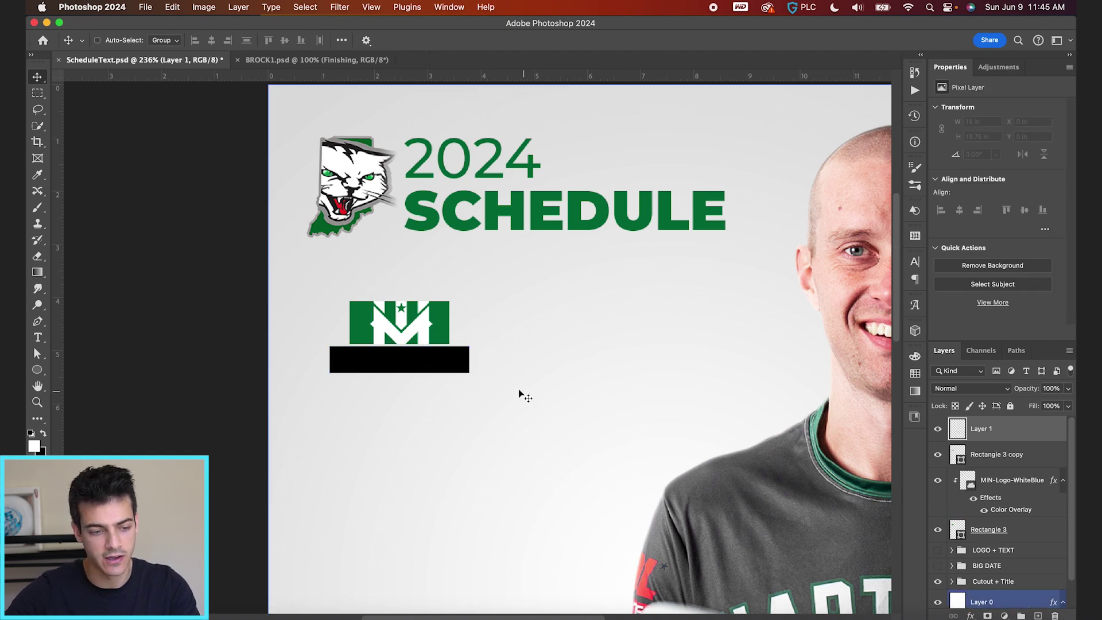
{"action": "left_click", "coordinate": [38, 337]}
{"action": "left_click", "coordinate": [481, 422]}
{"action": "type", "text": "JUN"}
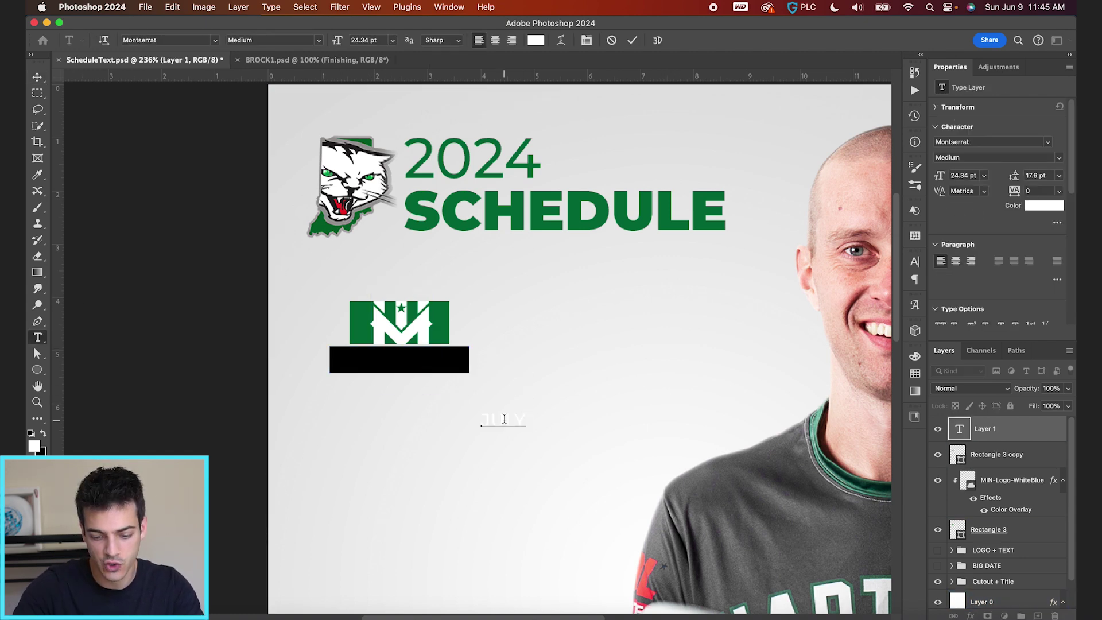
{"action": "left_click", "coordinate": [632, 40]}
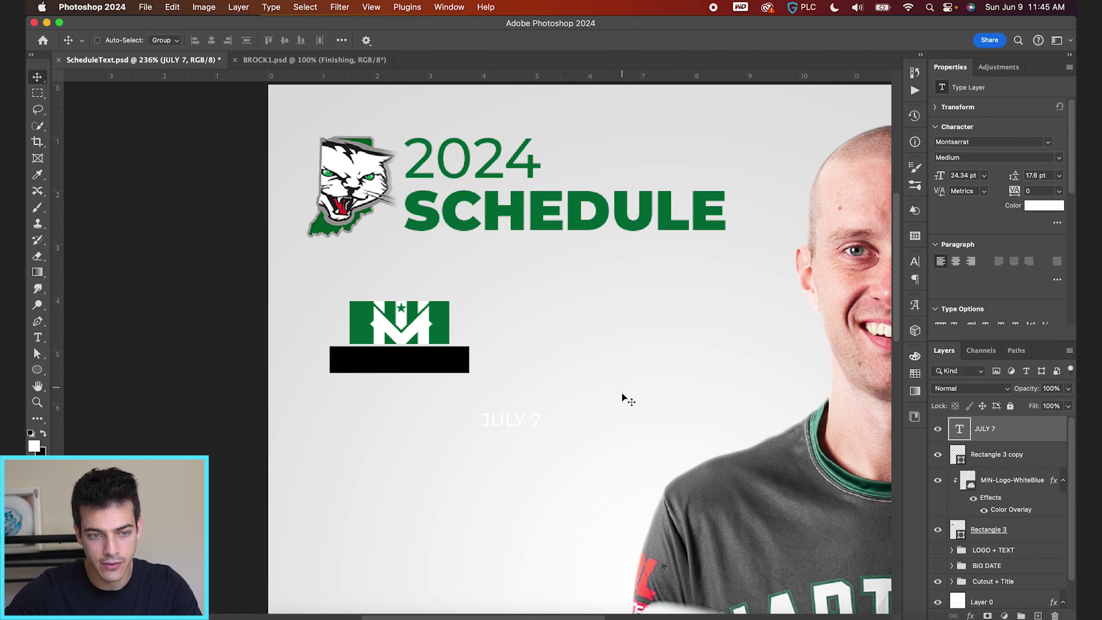
Position the JULY 7 text on the black bar and set its font style to Bold.
{"action": "left_click", "coordinate": [319, 40]}
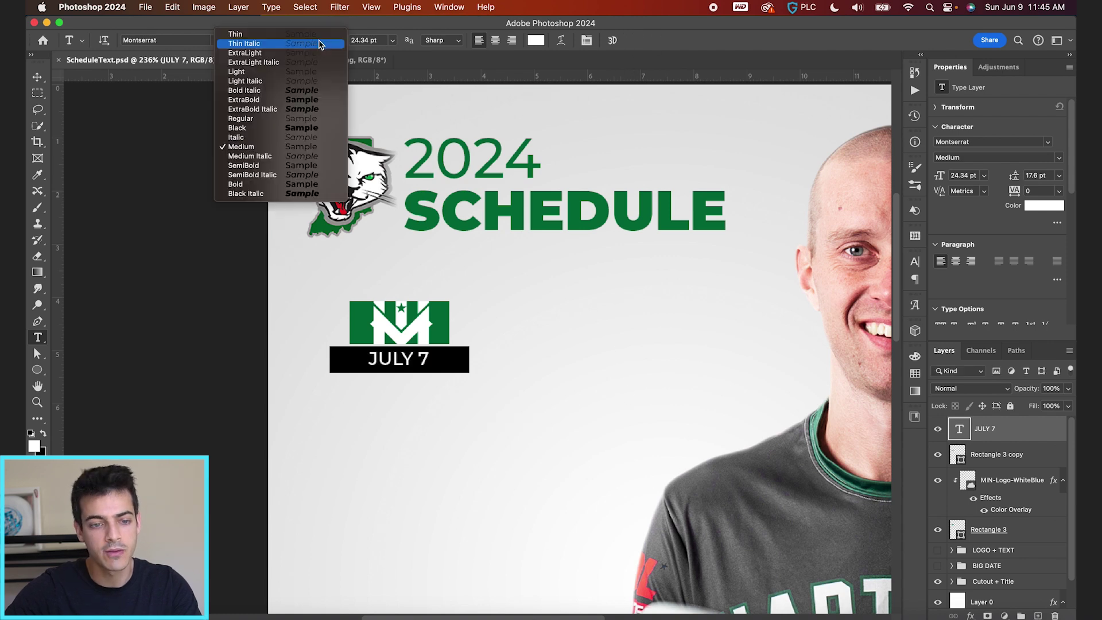
{"action": "left_click", "coordinate": [295, 184]}
{"action": "key", "text": "v"}
{"action": "left_click", "coordinate": [376, 372], "text": "super"}
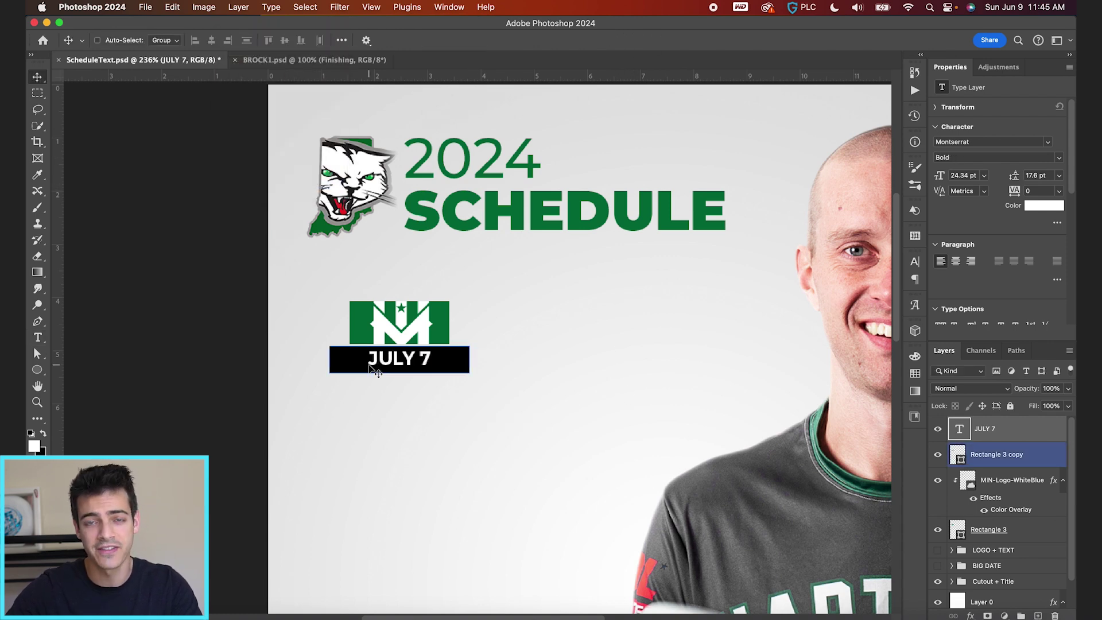
Change the date text to FRI. JULY 7 and shift it left to fit on the black bar.
{"action": "double_click", "coordinate": [371, 361]}
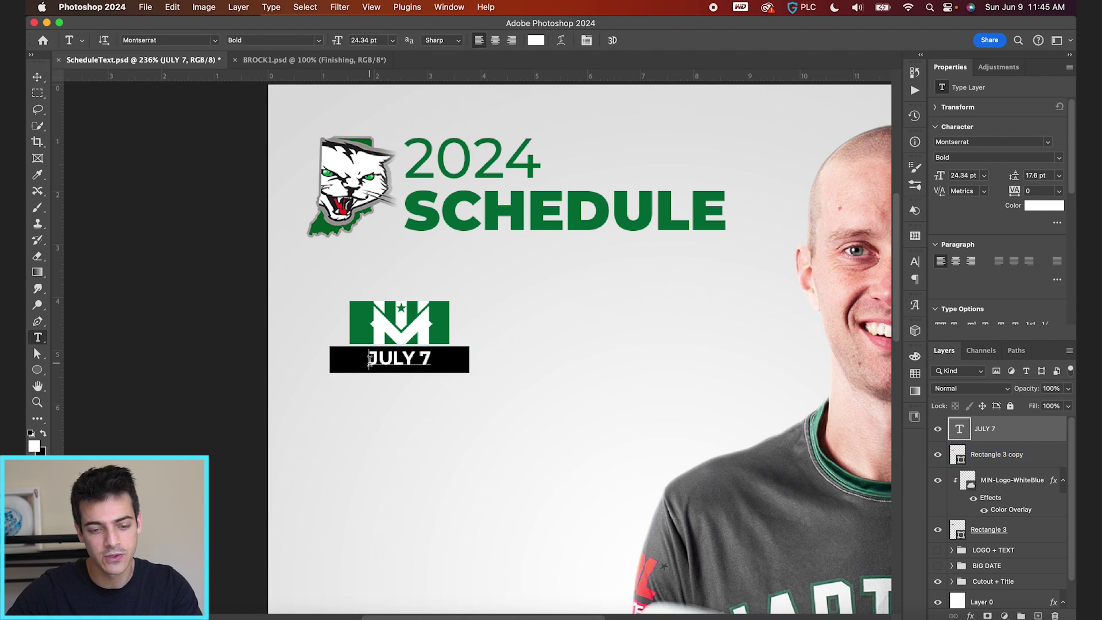
{"action": "type", "text": "FRI"}
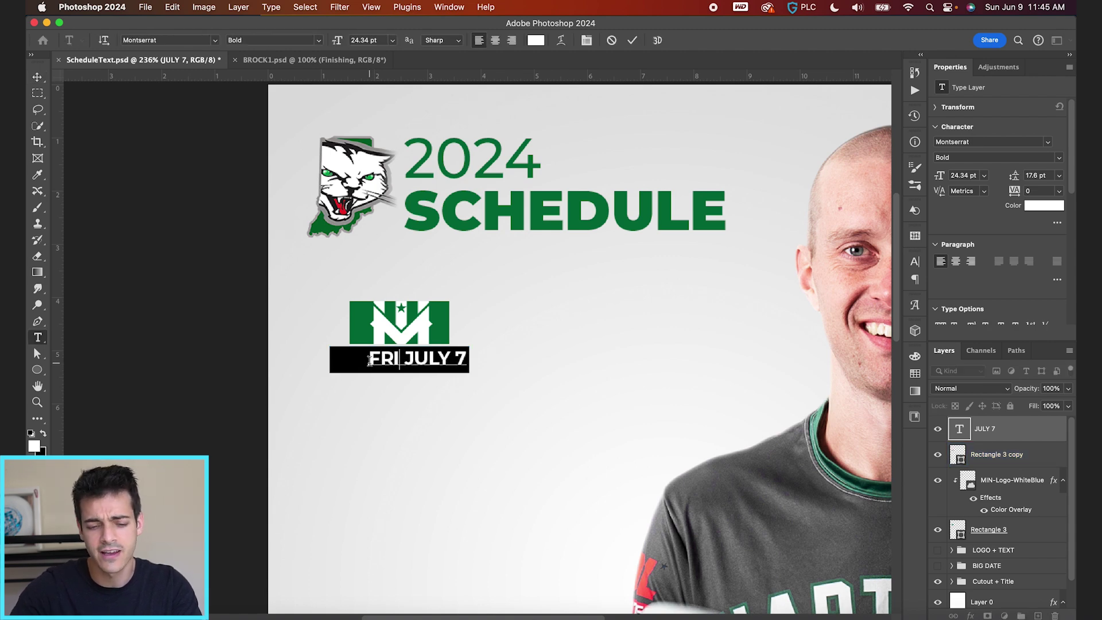
{"action": "key", "text": "Left"}
{"action": "type", "text": "."}
{"action": "left_click", "coordinate": [631, 40]}
{"action": "key", "text": "v"}
{"action": "left_click_drag", "start_coordinate": [557, 375], "coordinate": [540, 383]}
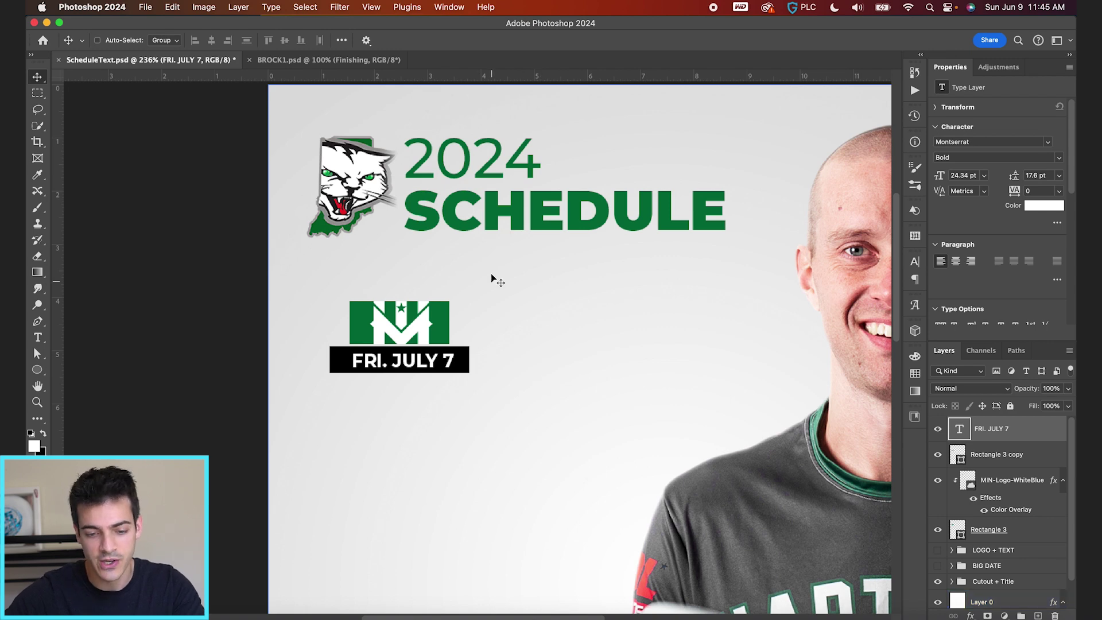
Set the date text's tracking to 100 and move it left so it fits inside the black bar.
{"action": "key", "text": "t"}
{"action": "key", "text": "super+t"}
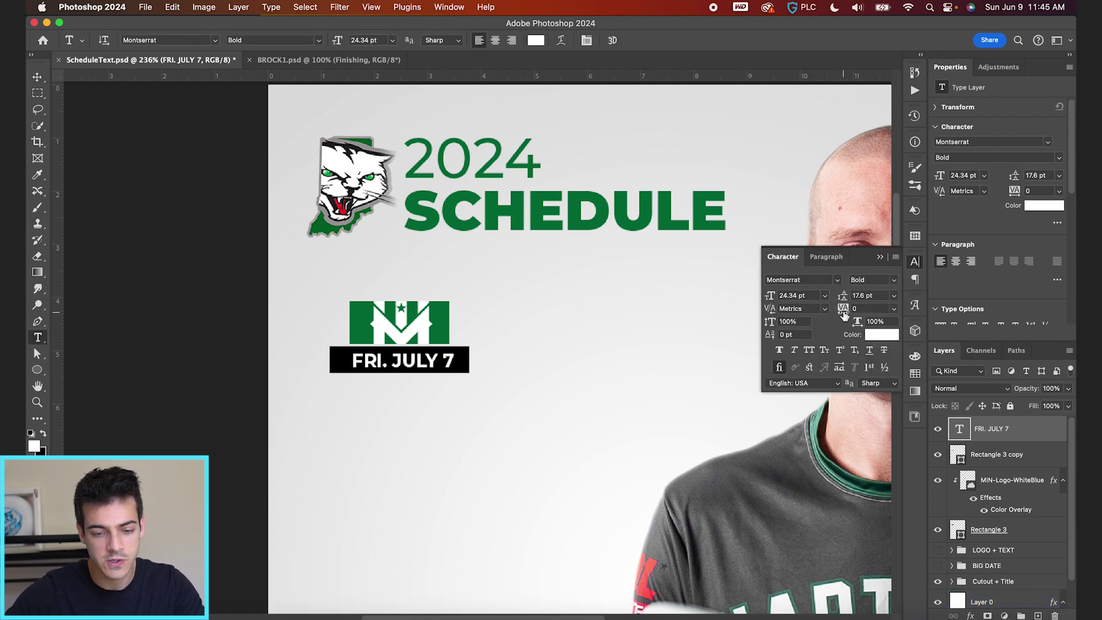
{"action": "left_click_drag", "start_coordinate": [849, 313], "coordinate": [868, 310]}
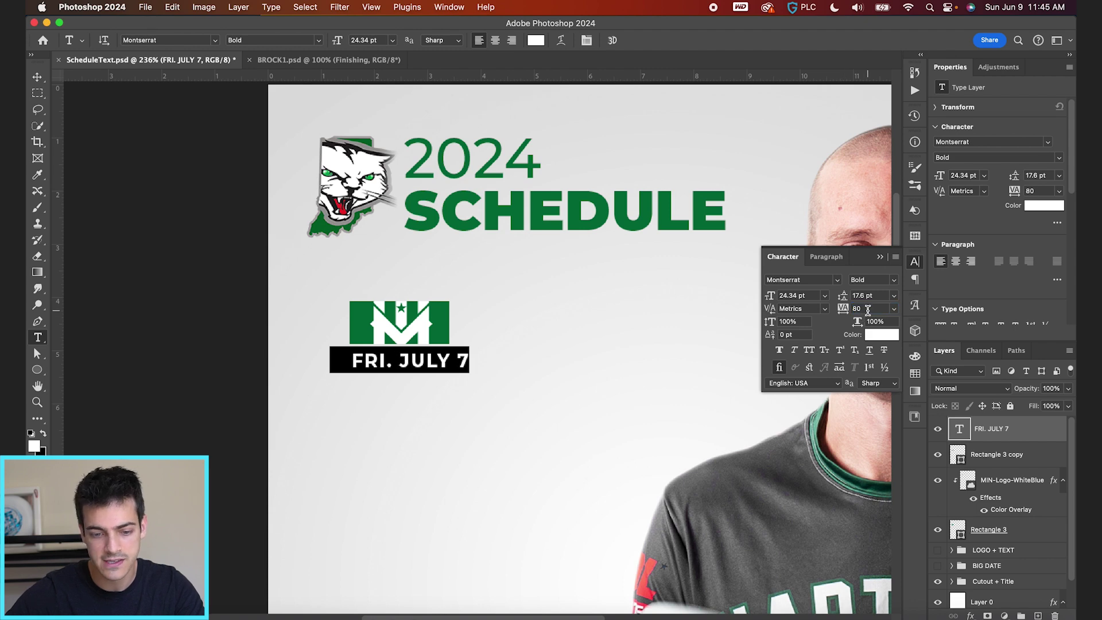
{"action": "left_click", "coordinate": [869, 310]}
{"action": "type", "text": "100"}
{"action": "key", "text": "Return"}
{"action": "key", "text": "v"}
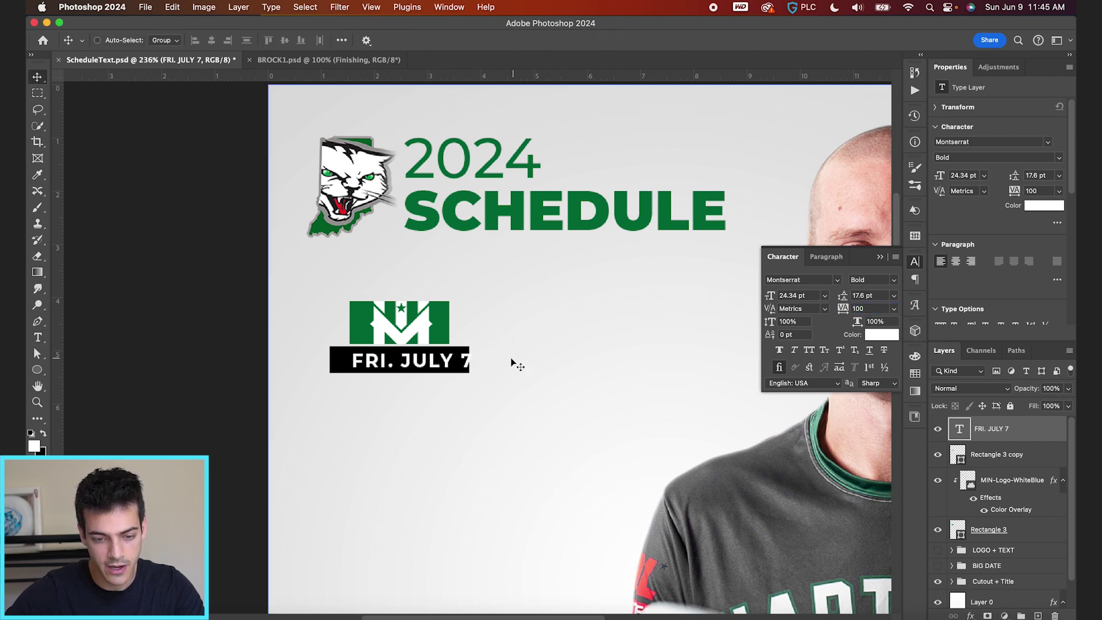
{"action": "left_click_drag", "start_coordinate": [512, 362], "coordinate": [503, 362]}
Load the black bar as a selection and center the date text on it vertically and horizontally.
{"action": "left_click", "coordinate": [958, 460], "text": "super"}
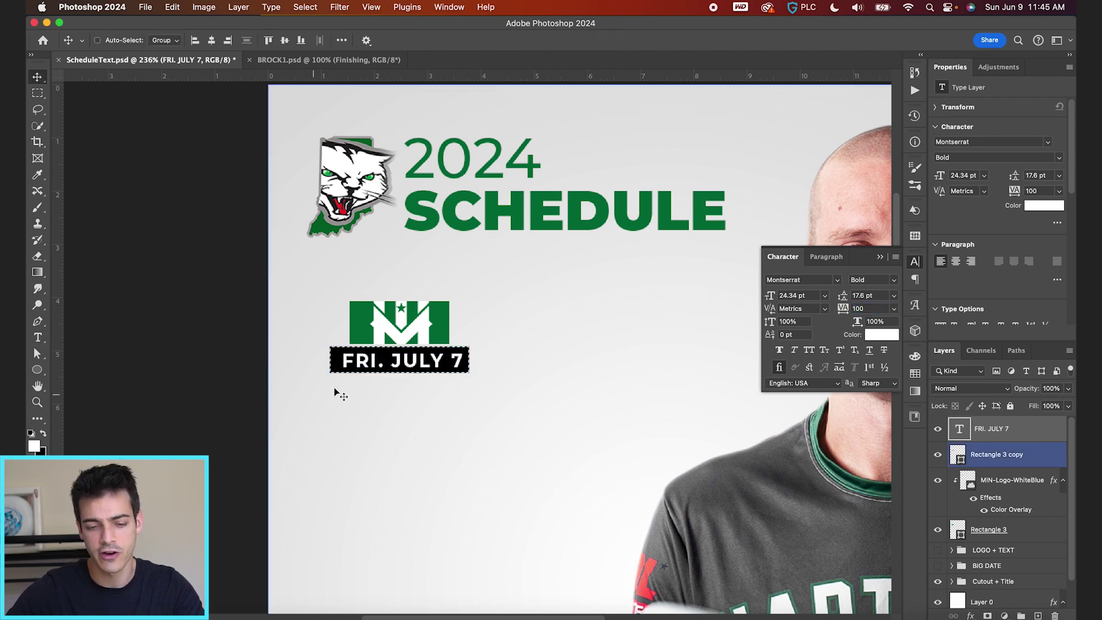
{"action": "left_click", "coordinate": [1010, 480]}
{"action": "left_click", "coordinate": [959, 458]}
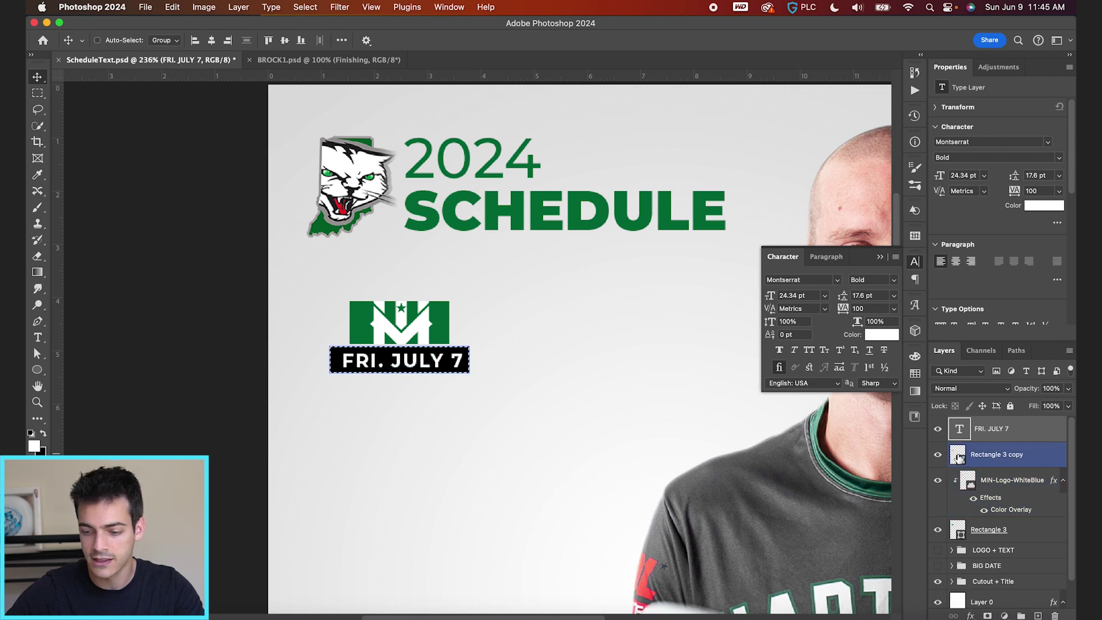
{"action": "left_click", "coordinate": [354, 341], "text": "super"}
{"action": "left_click", "coordinate": [355, 340], "text": "super"}
{"action": "left_click", "coordinate": [284, 40]}
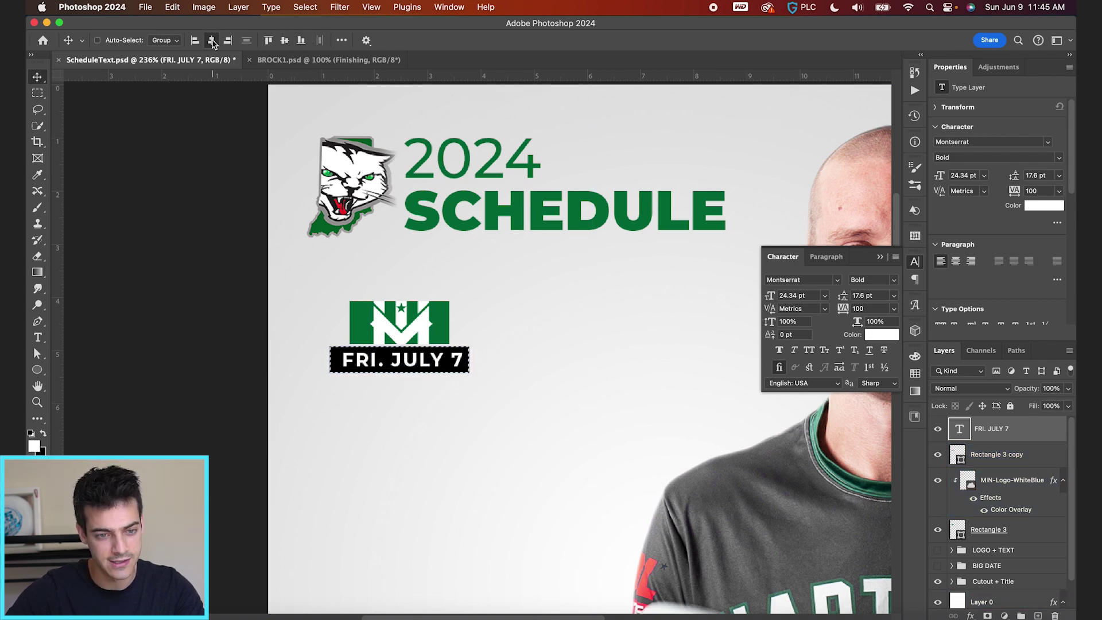
{"action": "left_click", "coordinate": [211, 40]}
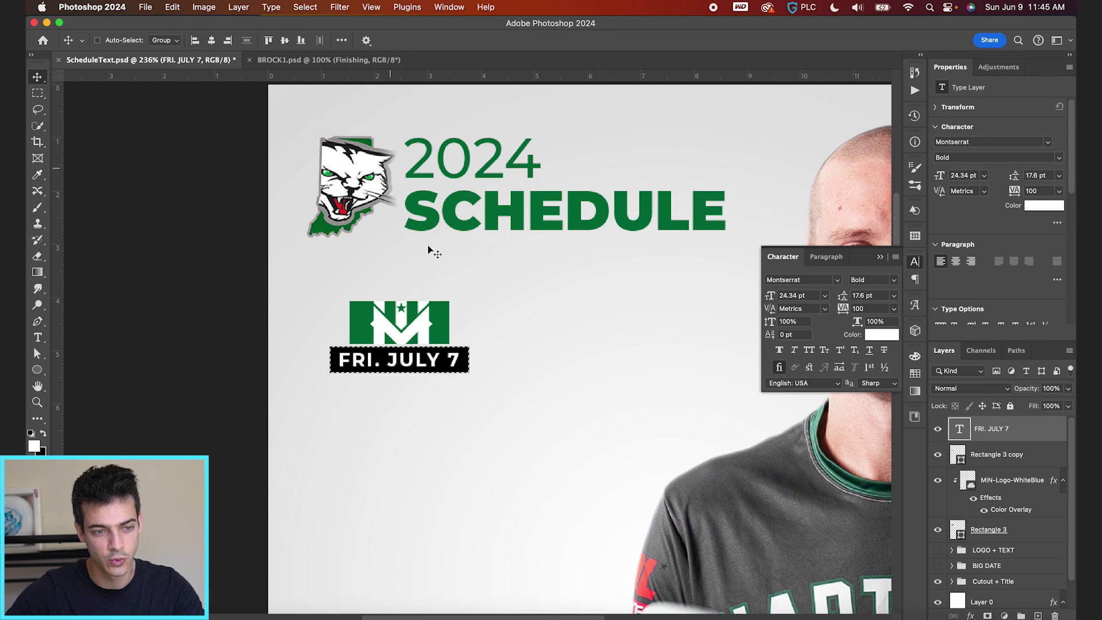
{"action": "key", "text": "super+0"}
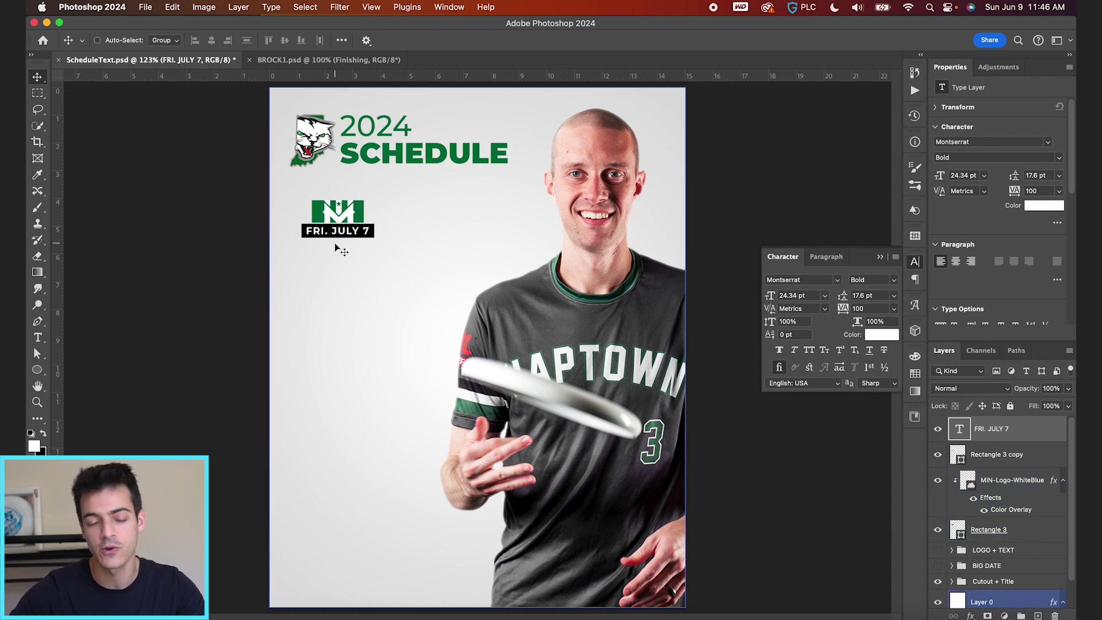
{"action": "left_click", "coordinate": [353, 211], "text": "super"}
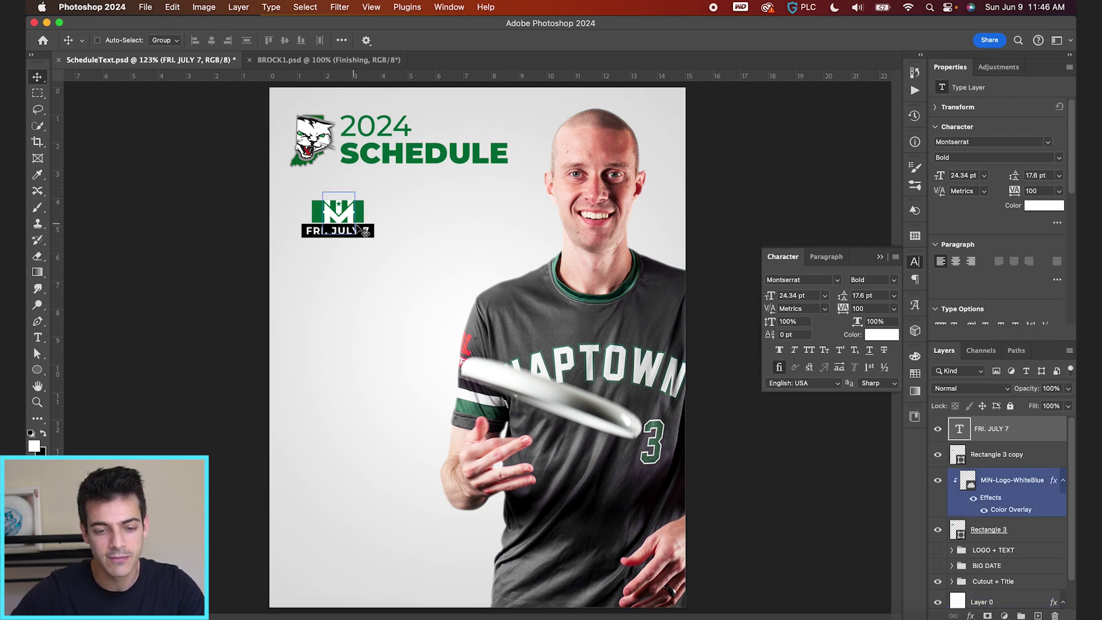
{"action": "left_click", "coordinate": [358, 228], "text": "super"}
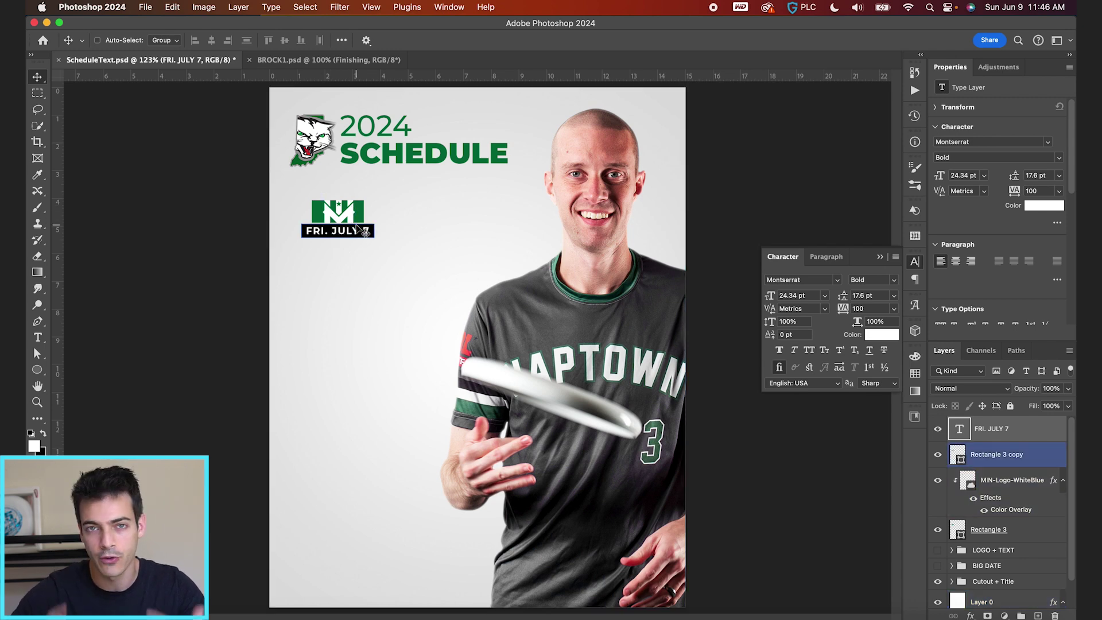
{"action": "left_click", "coordinate": [347, 254], "text": "super"}
{"action": "left_click", "coordinate": [733, 311], "text": "super"}
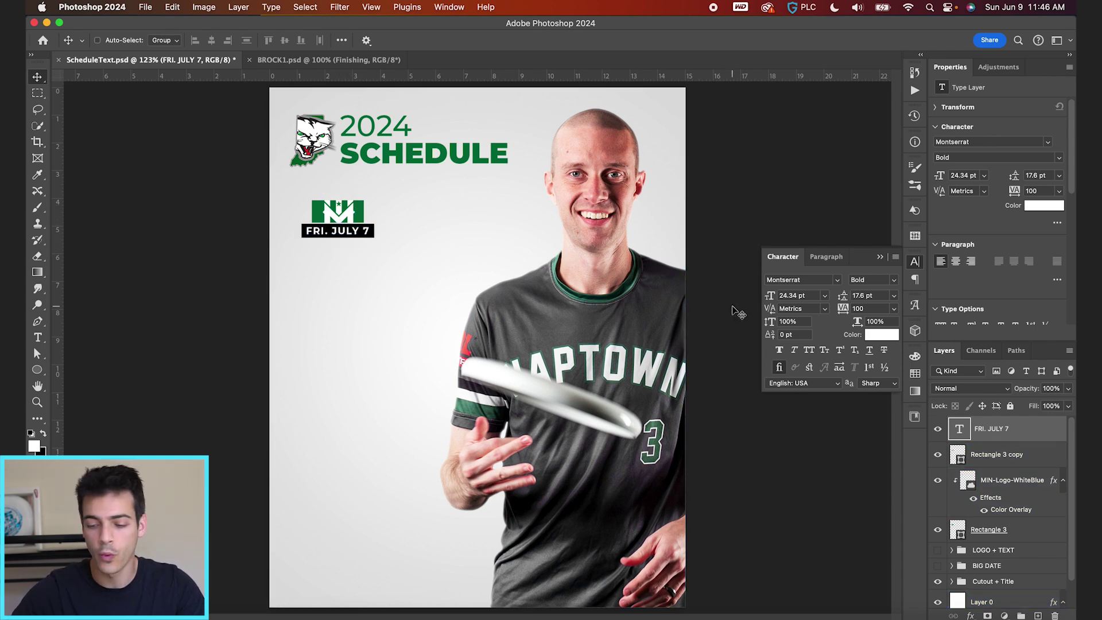
Duplicate the date text, black bar, logo and green rectangle layers together and place the copy about 2 in below the original.
{"action": "left_click", "coordinate": [990, 529]}
{"action": "left_click", "coordinate": [991, 534], "text": "shift"}
{"action": "key", "text": "super+j"}
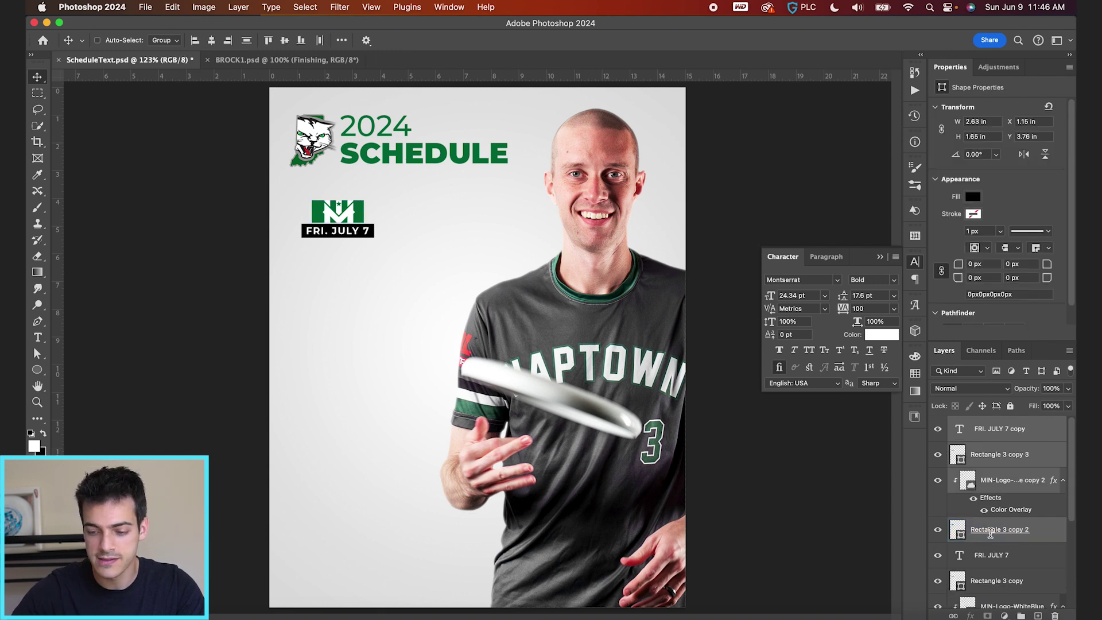
{"action": "left_click_drag", "start_coordinate": [433, 214], "coordinate": [434, 273]}
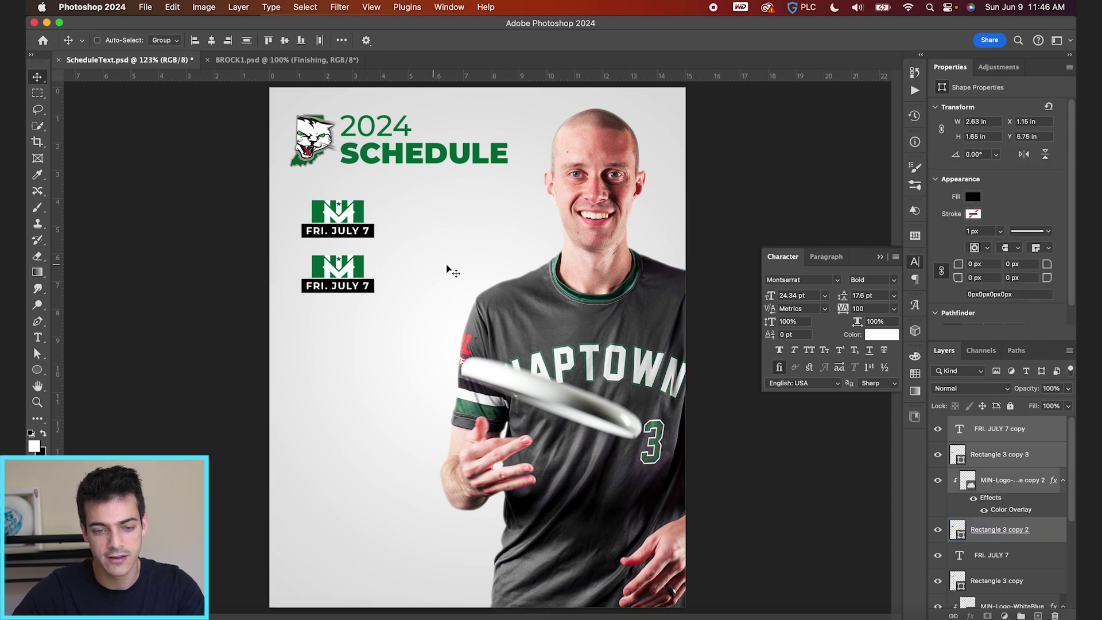
Fill both rectangles of the duplicated game block with the light gray swatch.
{"action": "left_click", "coordinate": [1000, 455]}
{"action": "left_click", "coordinate": [990, 533], "text": "super"}
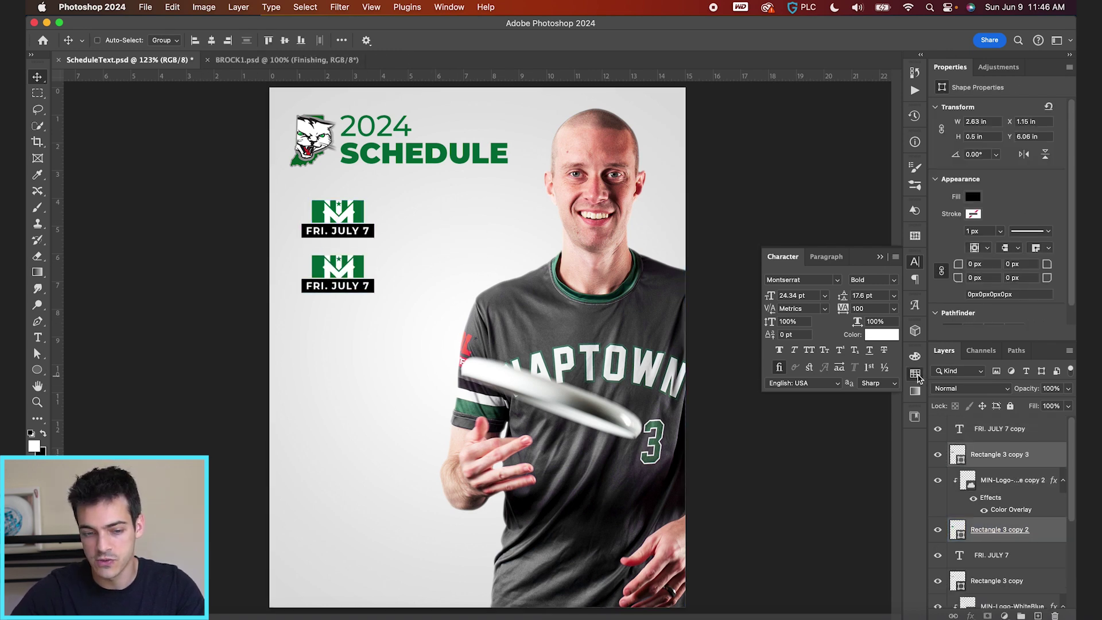
{"action": "left_click", "coordinate": [916, 374]}
{"action": "left_click", "coordinate": [812, 389]}
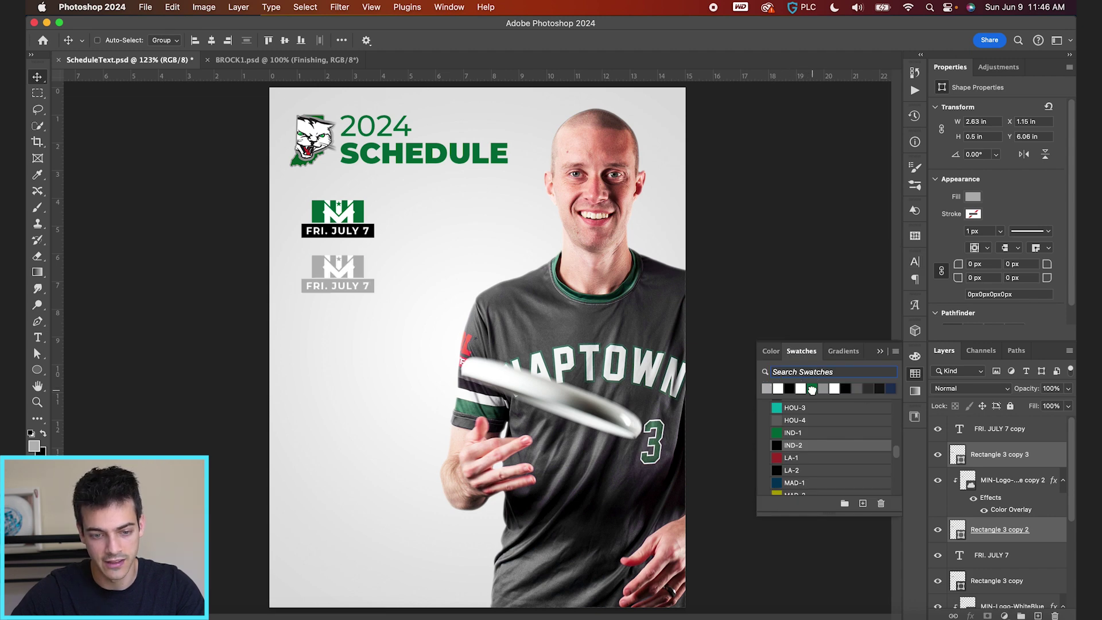
{"action": "left_click", "coordinate": [881, 351]}
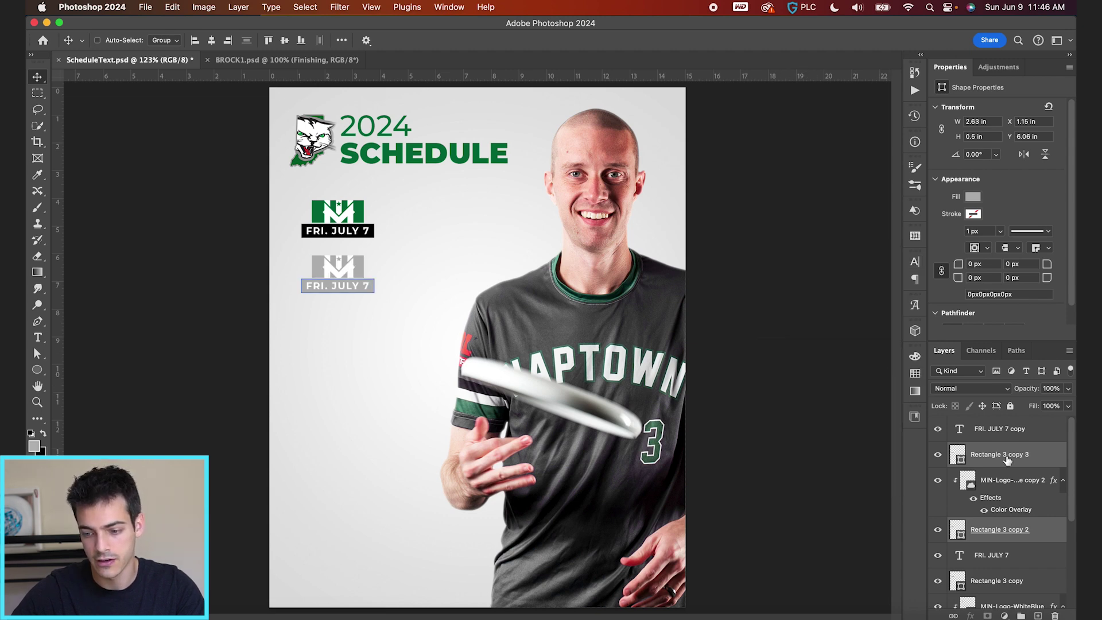
Group all the layers of the green and gray game blocks under the name "Logo text block".
{"action": "left_click", "coordinate": [1000, 429]}
{"action": "scroll", "coordinate": [999, 471], "scroll_direction": "down", "scroll_amount": 5}
{"action": "left_click", "coordinate": [999, 507], "text": "super"}
{"action": "left_click", "coordinate": [998, 508], "text": "shift"}
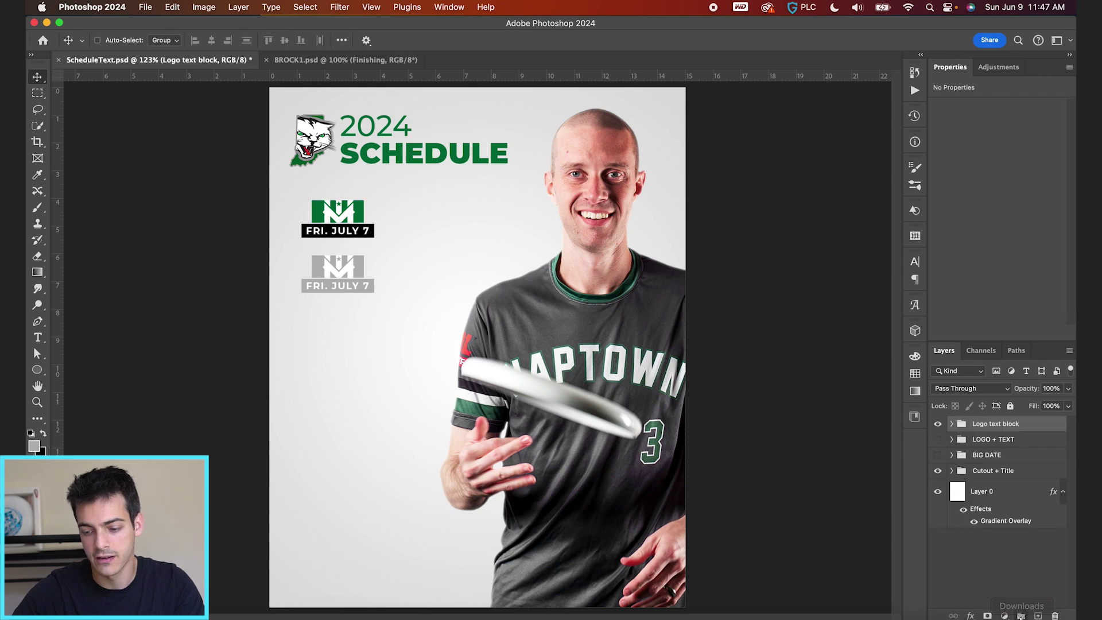
Create a new group above Logo text block and copy the gray block's date text, logo and both rectangles into it.
{"action": "left_click", "coordinate": [1021, 616]}
{"action": "left_click", "coordinate": [937, 440]}
{"action": "left_click", "coordinate": [938, 440]}
{"action": "left_click", "coordinate": [952, 439]}
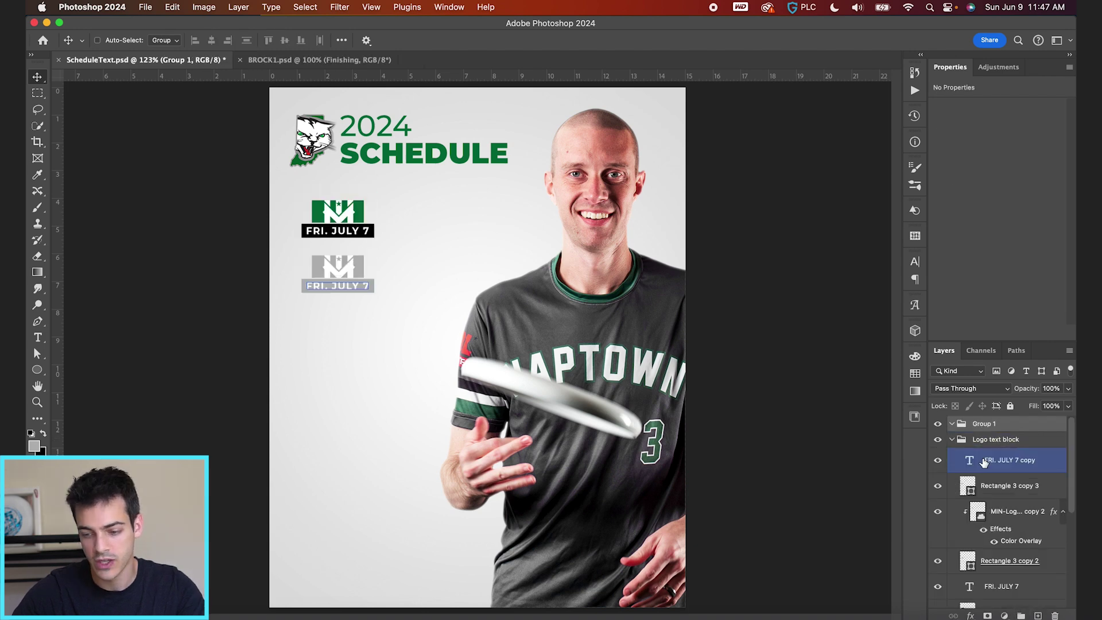
{"action": "left_click", "coordinate": [984, 460]}
{"action": "left_click", "coordinate": [1009, 565], "text": "shift"}
{"action": "left_click", "coordinate": [979, 444], "text": "super"}
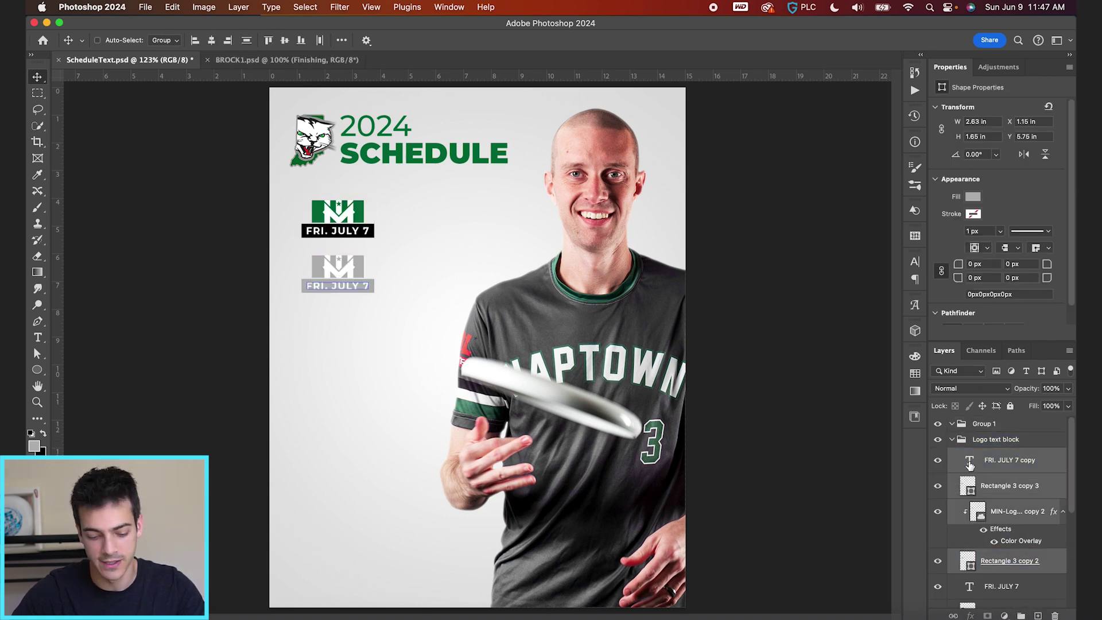
{"action": "left_click_drag", "start_coordinate": [969, 465], "coordinate": [980, 439]}
{"action": "left_click", "coordinate": [952, 566]}
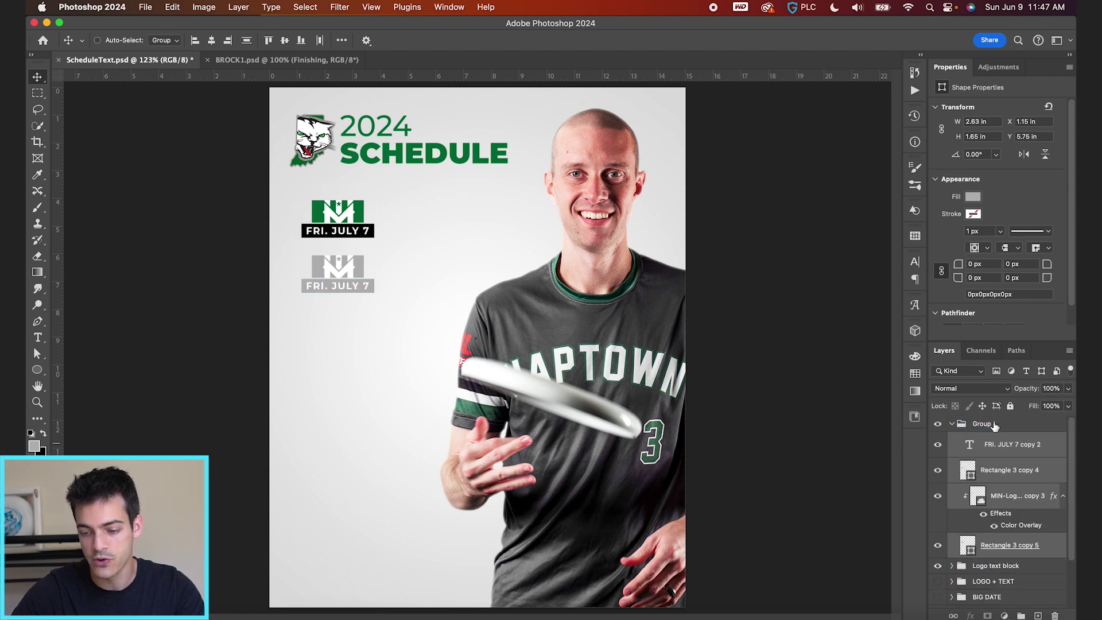
Rename the new group as "Date text block".
{"action": "double_click", "coordinate": [984, 424]}
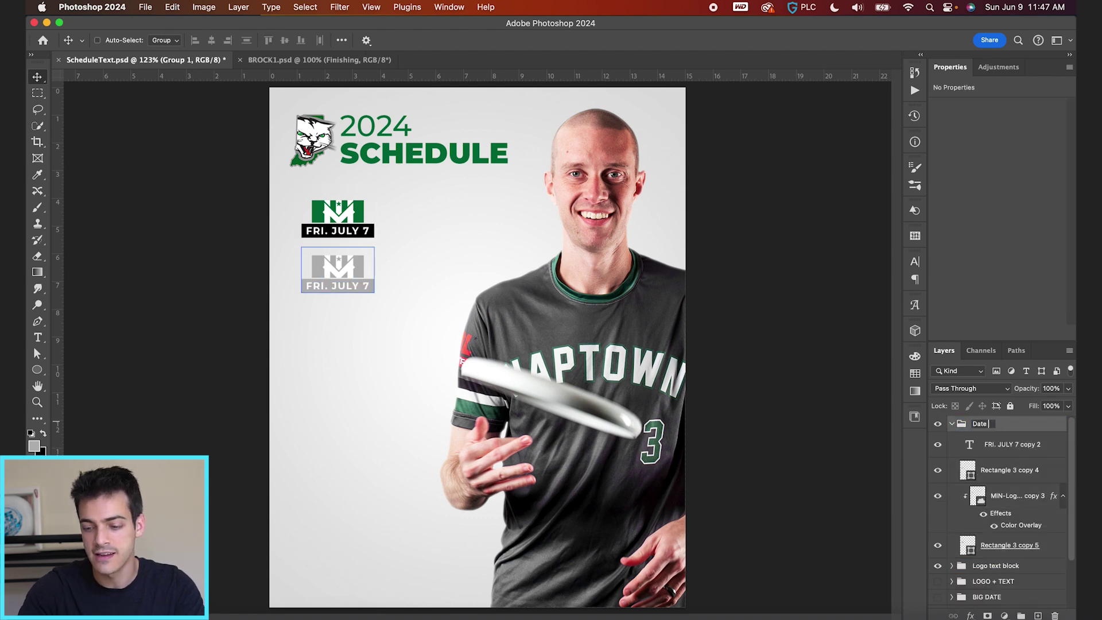
{"action": "type", "text": "Date text block"}
{"action": "key", "text": "Return"}
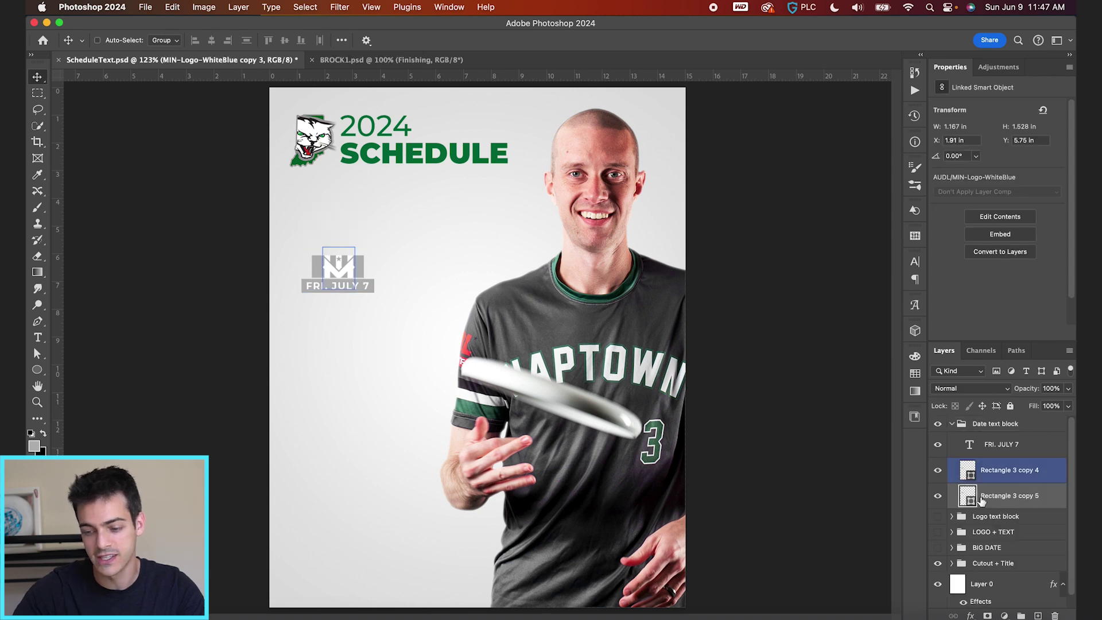
Fill the copied block's upper rectangle with the IND-1 green swatch and its lower bar with the IND-2 black swatch.
{"action": "left_click", "coordinate": [1018, 497]}
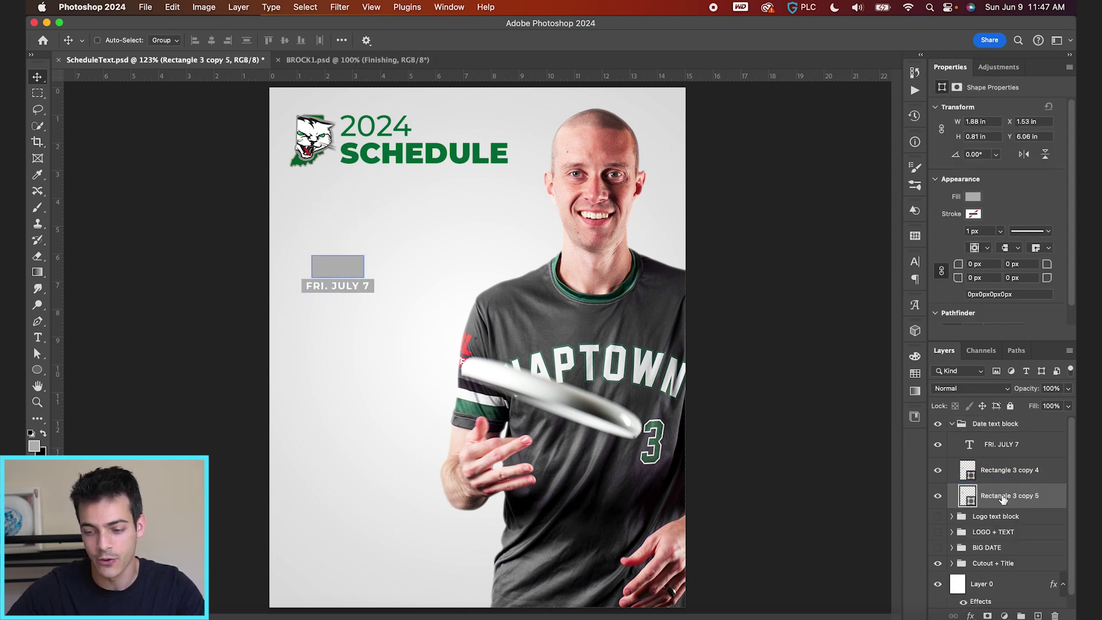
{"action": "left_click", "coordinate": [1010, 470], "text": "shift"}
{"action": "left_click", "coordinate": [916, 374]}
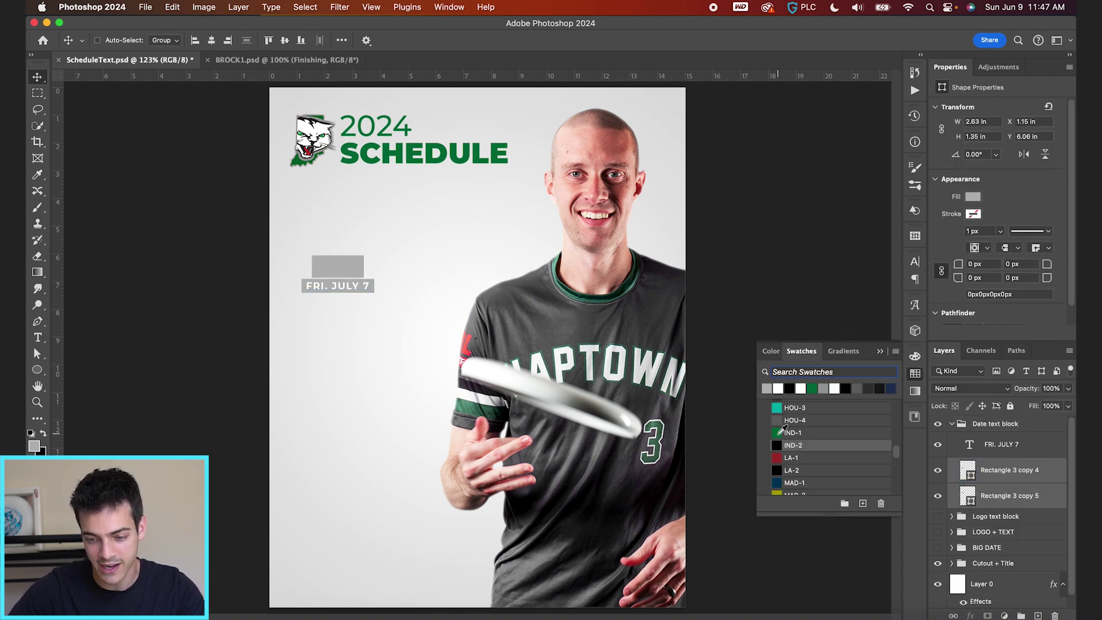
{"action": "left_click", "coordinate": [778, 433]}
{"action": "left_click", "coordinate": [1002, 480]}
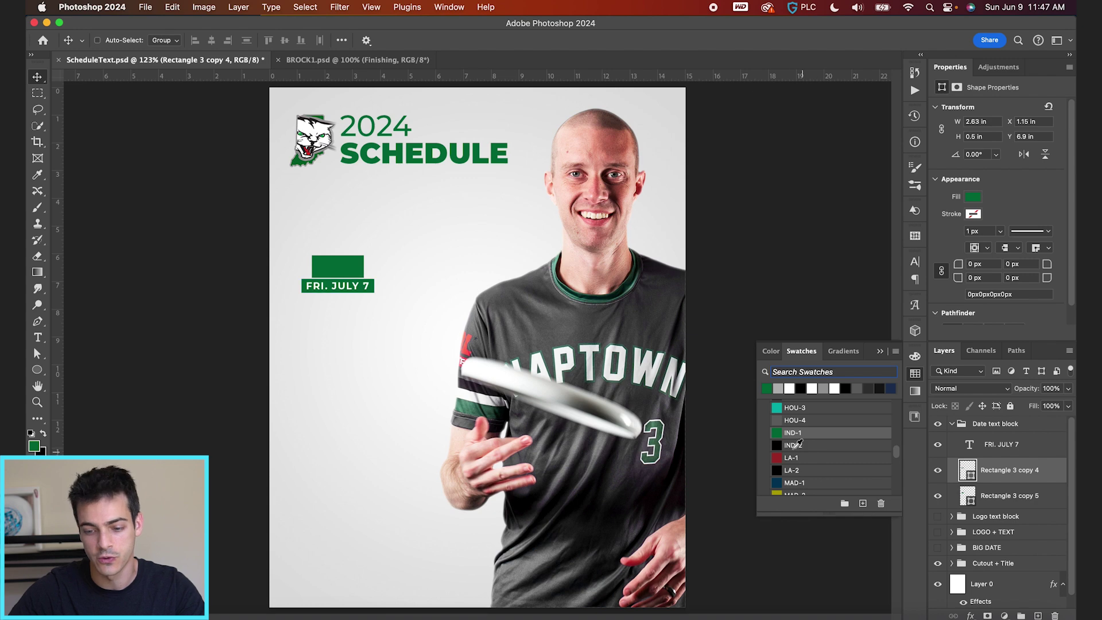
{"action": "left_click", "coordinate": [777, 446]}
Replace the date in the black bar with MINNESOTA and set its tracking to 80.
{"action": "double_click", "coordinate": [357, 285]}
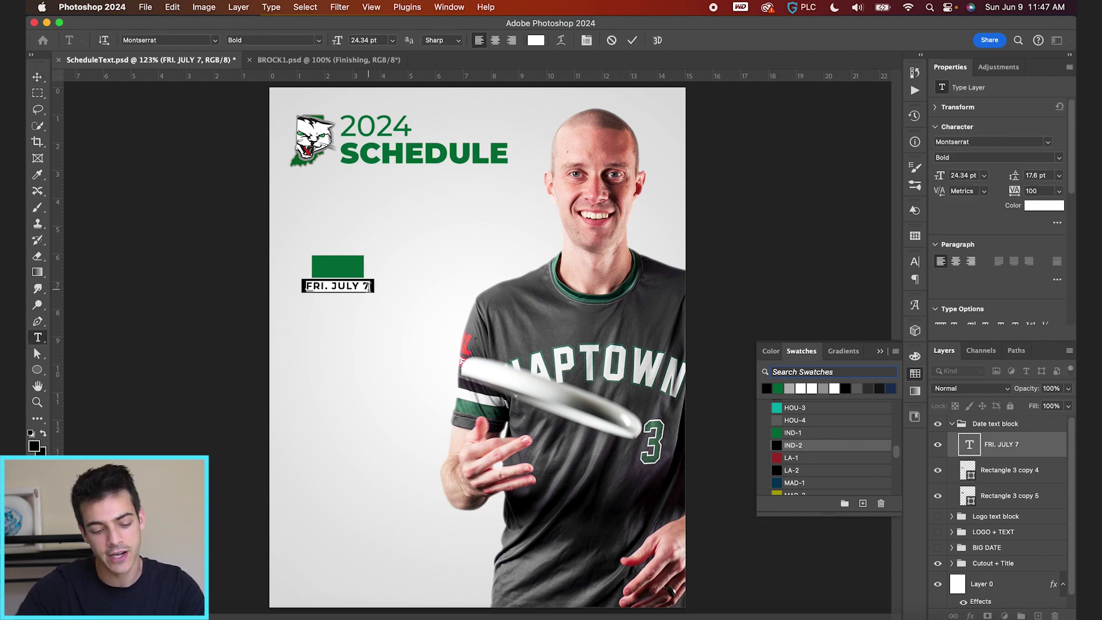
{"action": "type", "text": "MINNESO"}
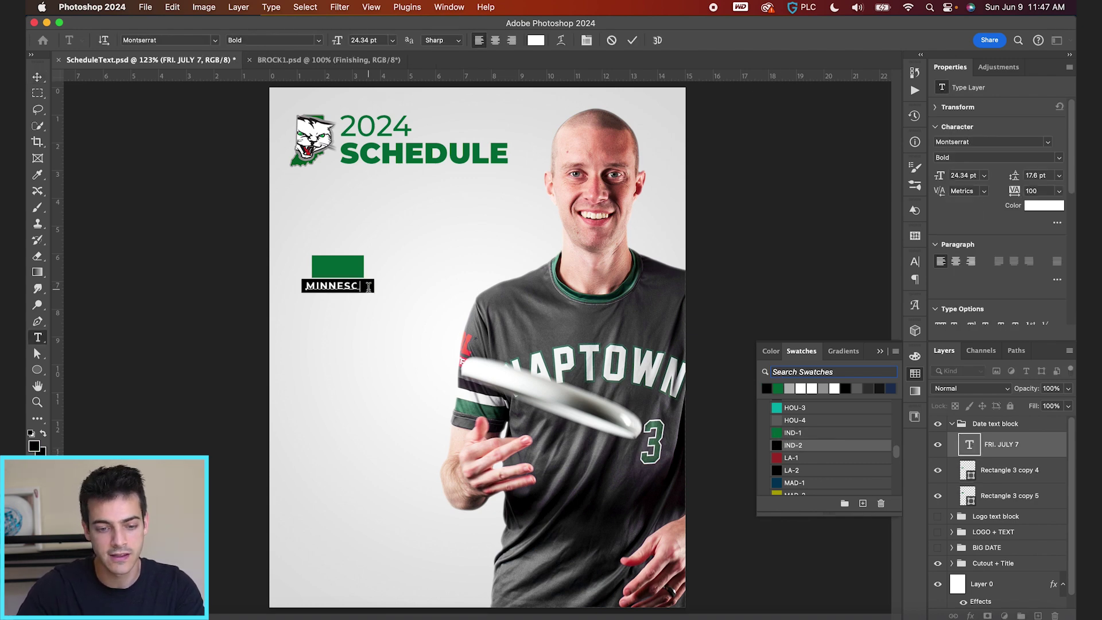
{"action": "key", "text": "super+a"}
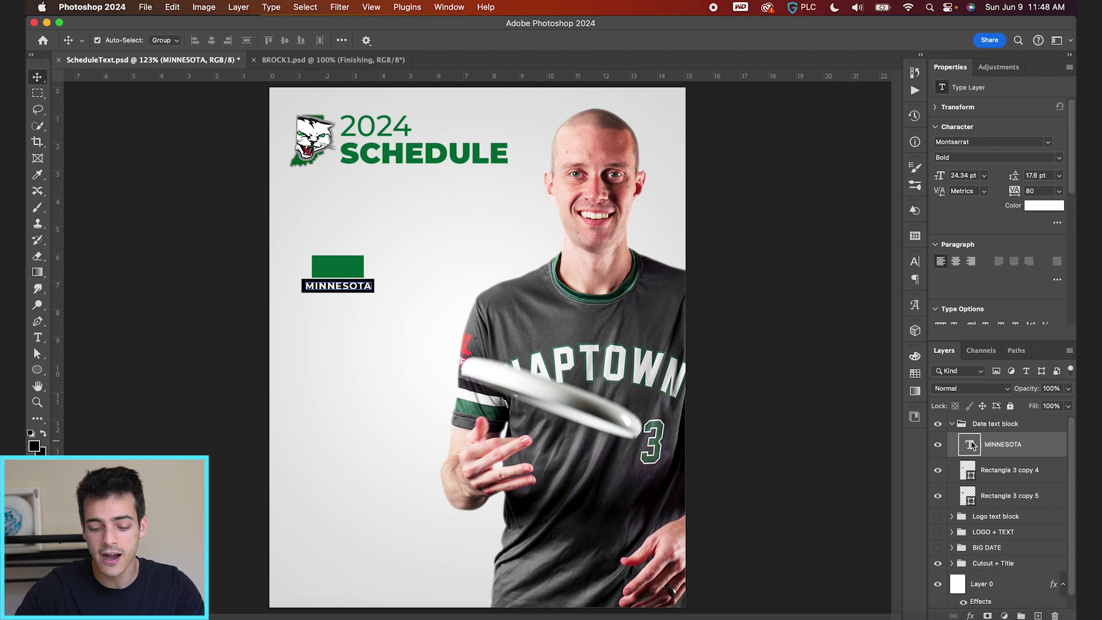
Duplicate the MINNESOTA text, place the copy above the block and change its wording to JULY 7.
{"action": "key", "text": "super+j"}
{"action": "left_click_drag", "start_coordinate": [354, 290], "coordinate": [417, 246]}
{"action": "key", "text": "t"}
{"action": "double_click", "coordinate": [418, 246]}
{"action": "type", "text": "JULY 7"}
{"action": "left_click", "coordinate": [632, 40]}
Set the JULY 7 text to the Black weight with 0 tracking and fit it at 36.92 pt onto the green rectangle.
{"action": "left_click", "coordinate": [320, 45]}
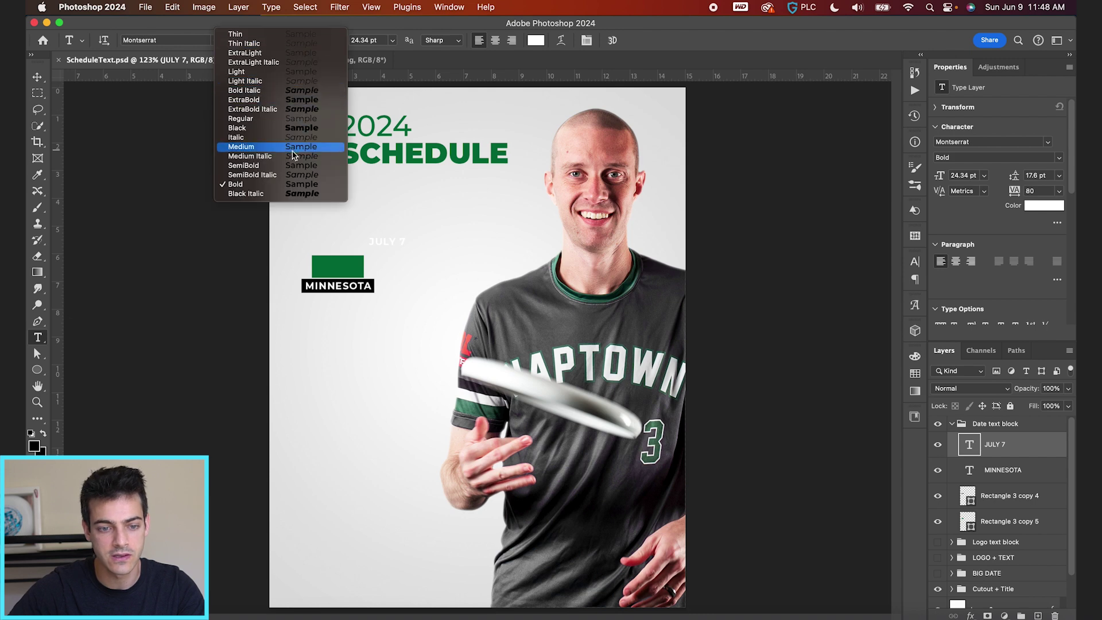
{"action": "left_click", "coordinate": [290, 130]}
{"action": "key", "text": "super+t"}
{"action": "left_click_drag", "start_coordinate": [408, 235], "coordinate": [367, 270]}
{"action": "key", "text": "Return"}
{"action": "key", "text": "v"}
{"action": "key", "text": "super+t"}
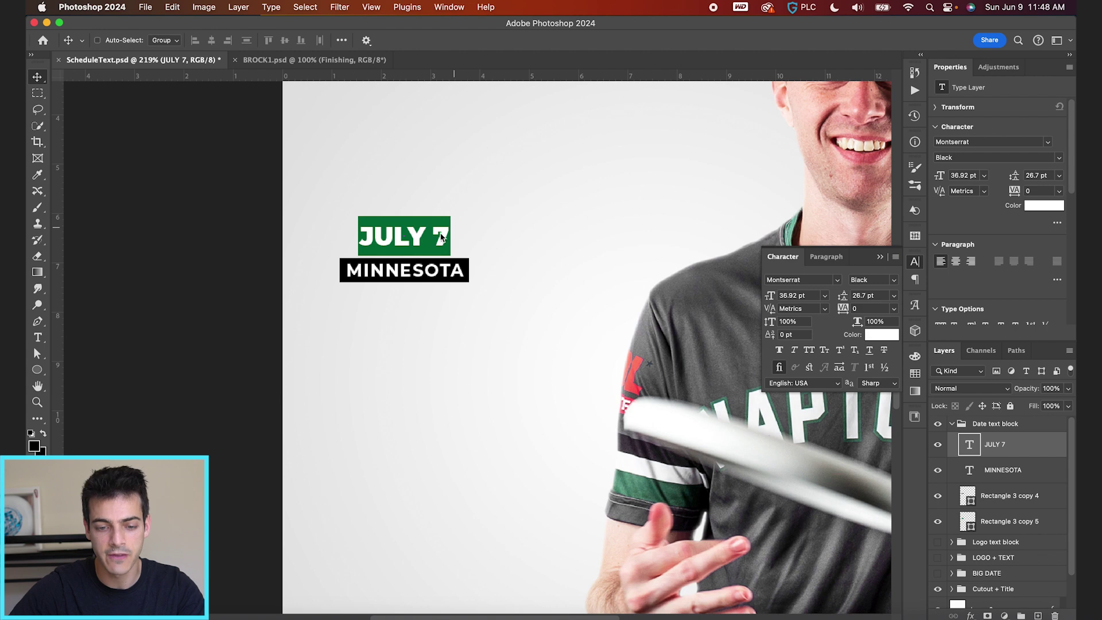
Replace the JULY 7 text with 7.7 and enlarge it to 54.62 pt within the green rectangle.
{"action": "left_click_drag", "start_coordinate": [441, 237], "coordinate": [327, 239]}
{"action": "double_click", "coordinate": [465, 246]}
{"action": "type", "text": "7.7"}
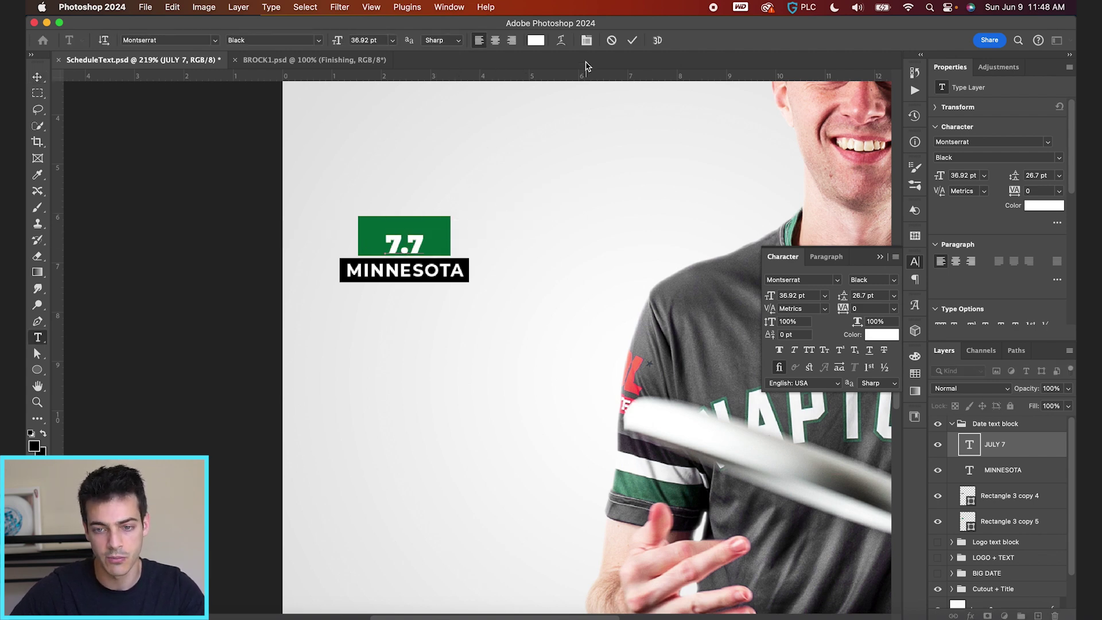
{"action": "left_click_drag", "start_coordinate": [499, 247], "coordinate": [499, 240]}
{"action": "key", "text": "super+t"}
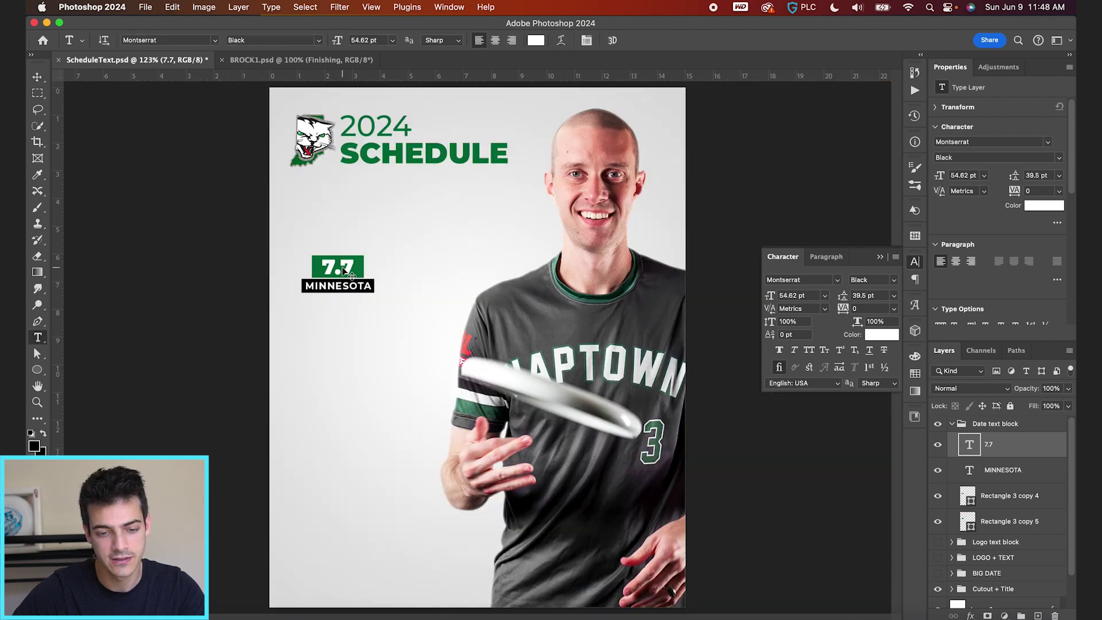
Change the period in the date to a slash so it reads 7/7, and collapse the Date text block group.
{"action": "left_click", "coordinate": [337, 267]}
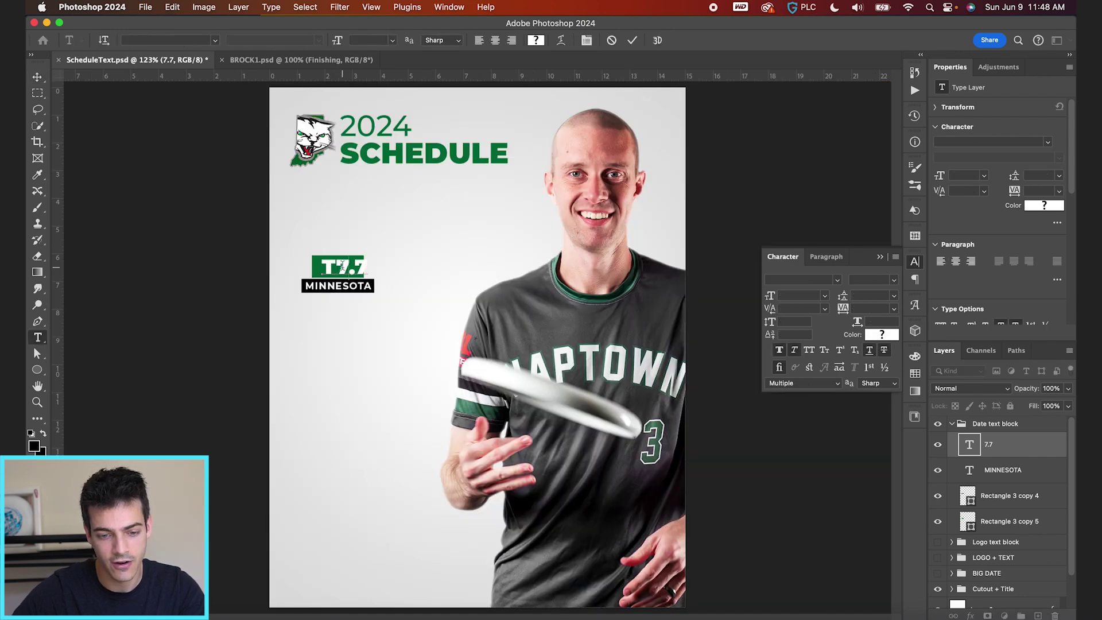
{"action": "key", "text": "BackSpace"}
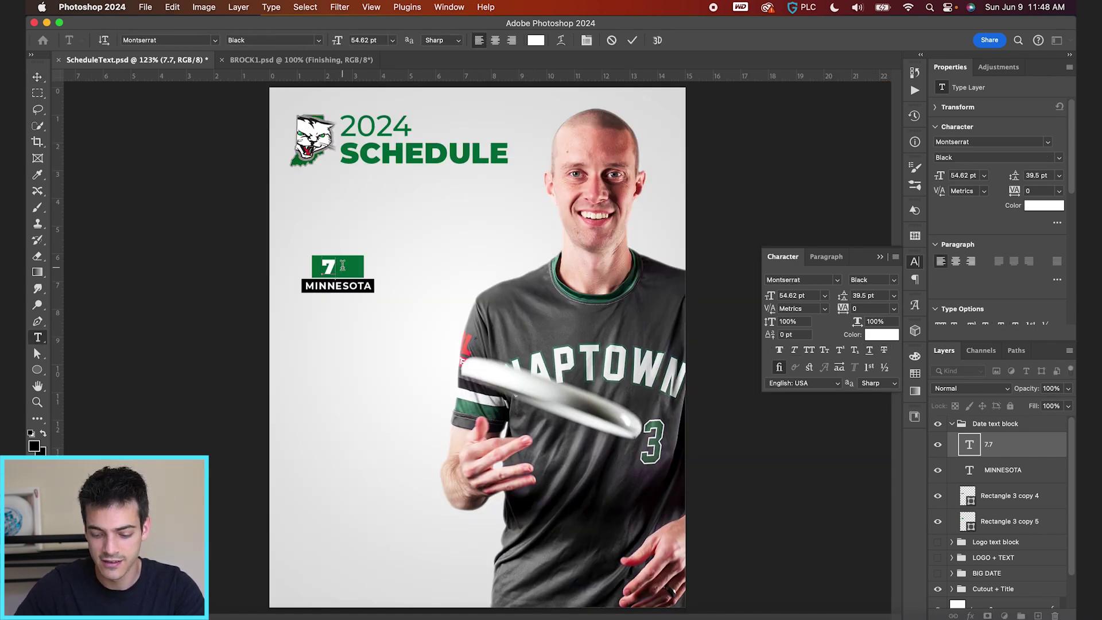
{"action": "type", "text": "/"}
{"action": "left_click", "coordinate": [632, 40]}
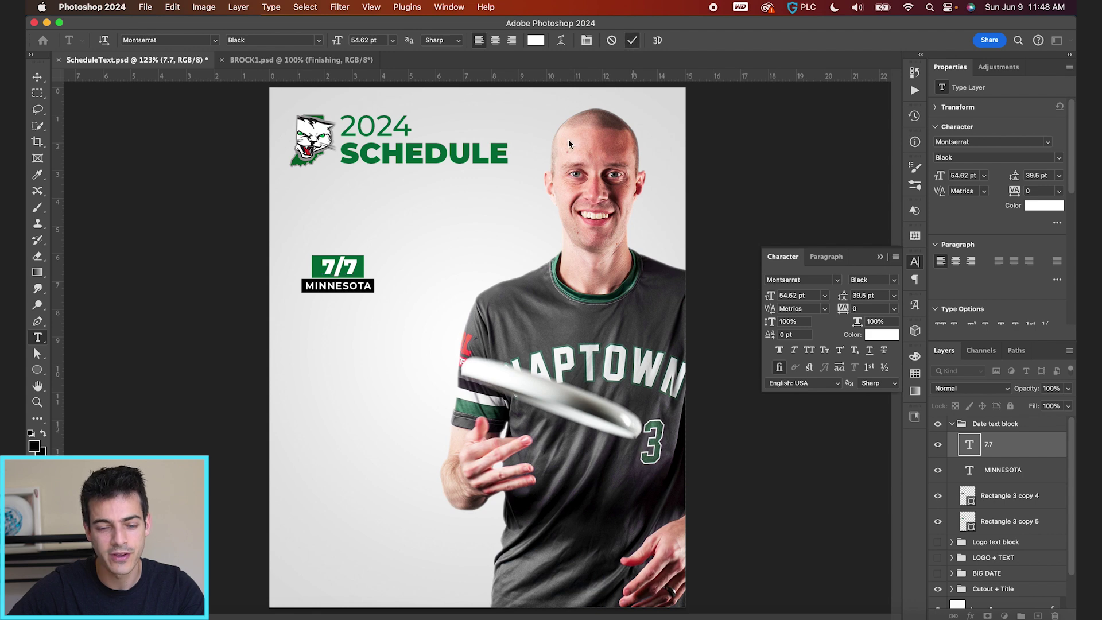
{"action": "key", "text": "v"}
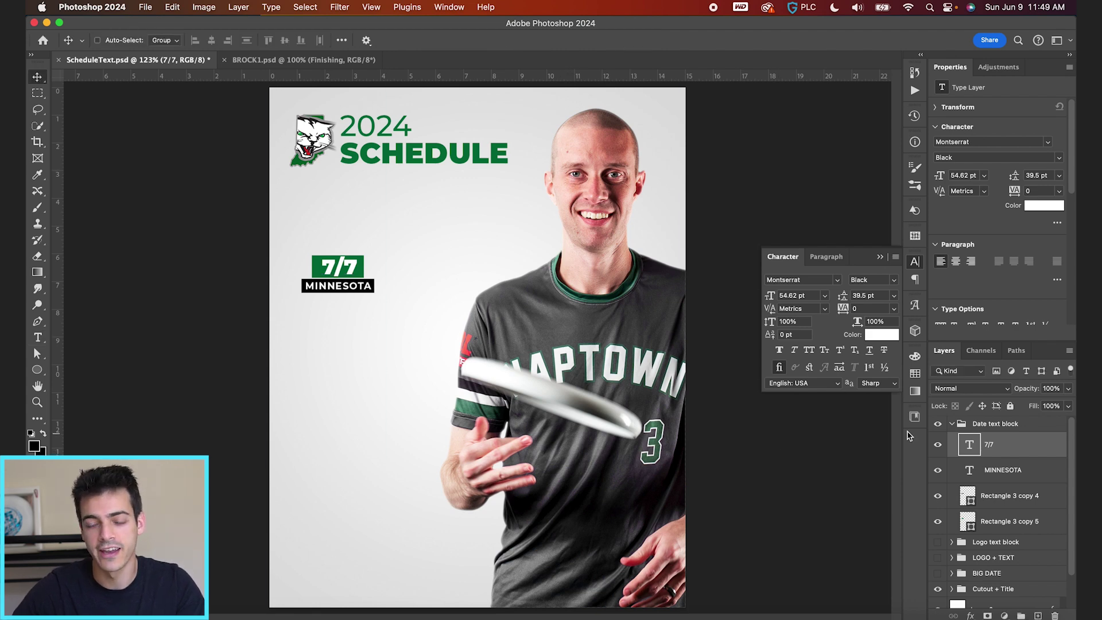
{"action": "left_click", "coordinate": [954, 425]}
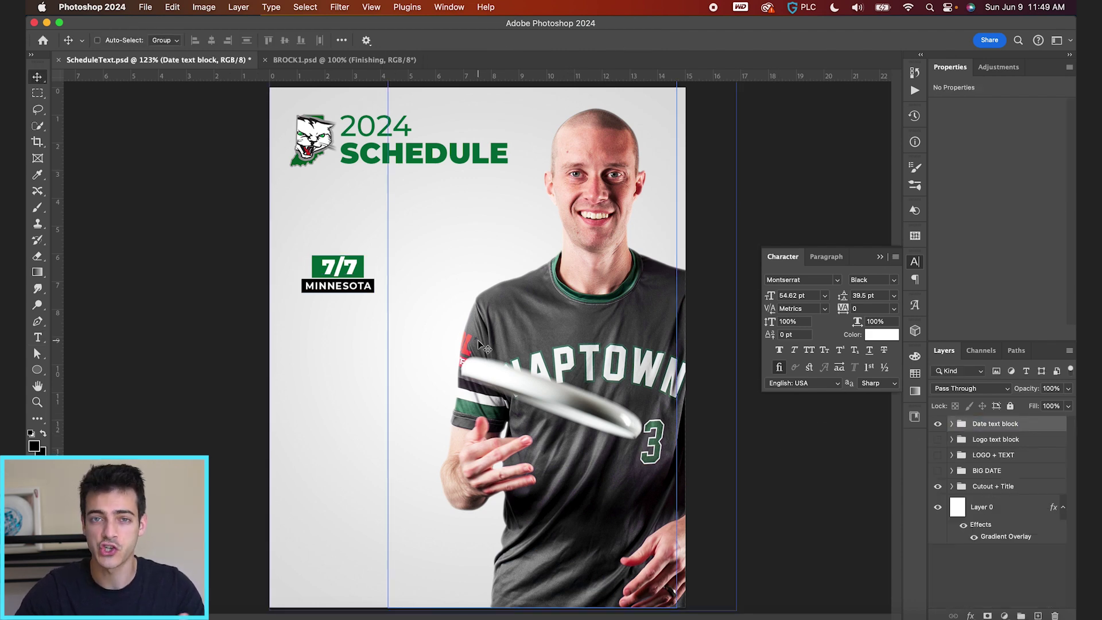
{"action": "left_click", "coordinate": [339, 310], "text": "super"}
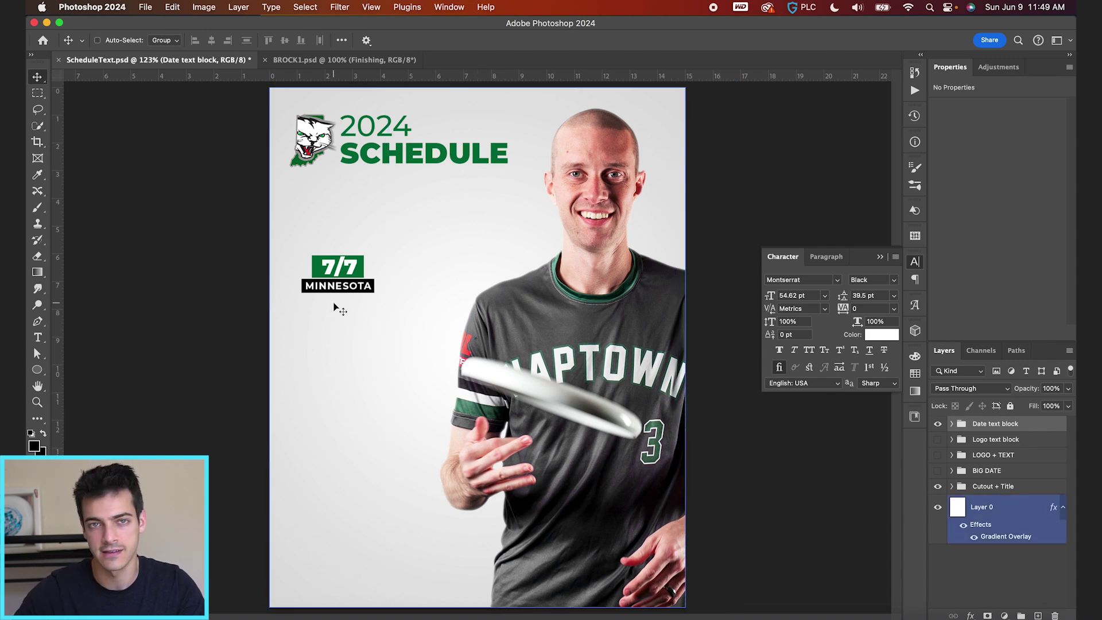
{"action": "left_click", "coordinate": [706, 287], "text": "super"}
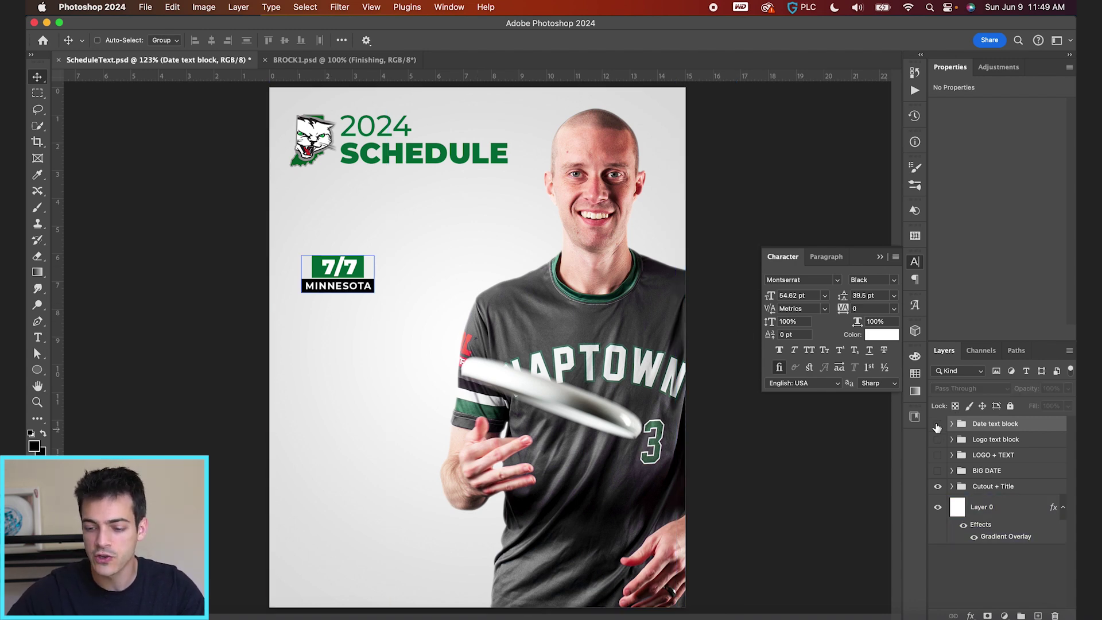
Hide the Date text block group and add the text MINNESOTA in 24.34 pt Montserrat Black below the title.
{"action": "left_click", "coordinate": [938, 424]}
{"action": "key", "text": "t"}
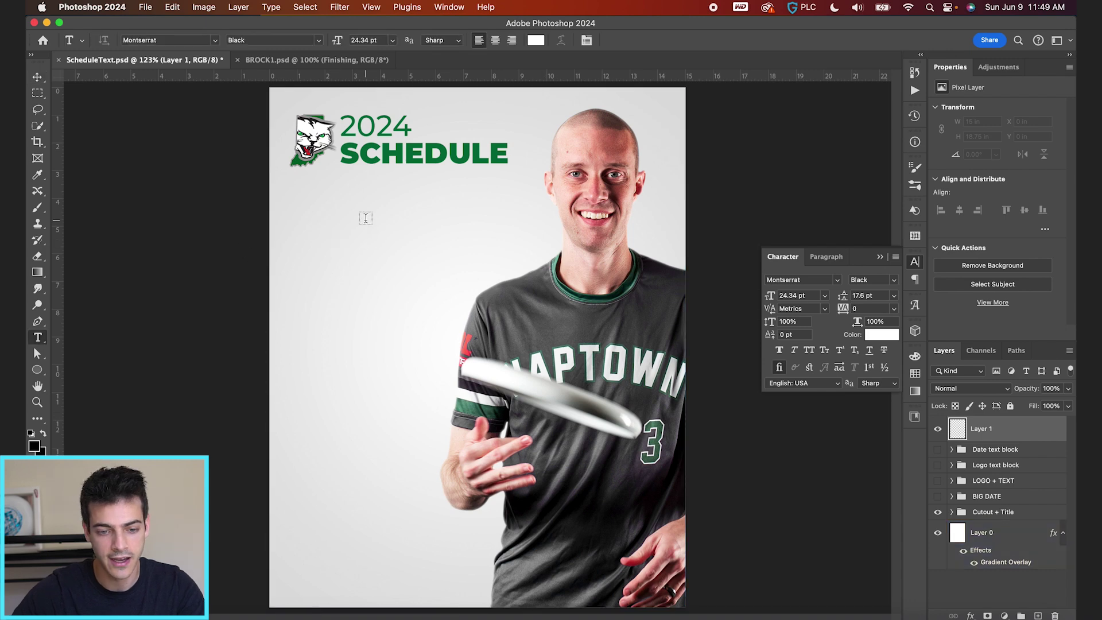
{"action": "left_click", "coordinate": [366, 222]}
{"action": "type", "text": "MINNESOTA"}
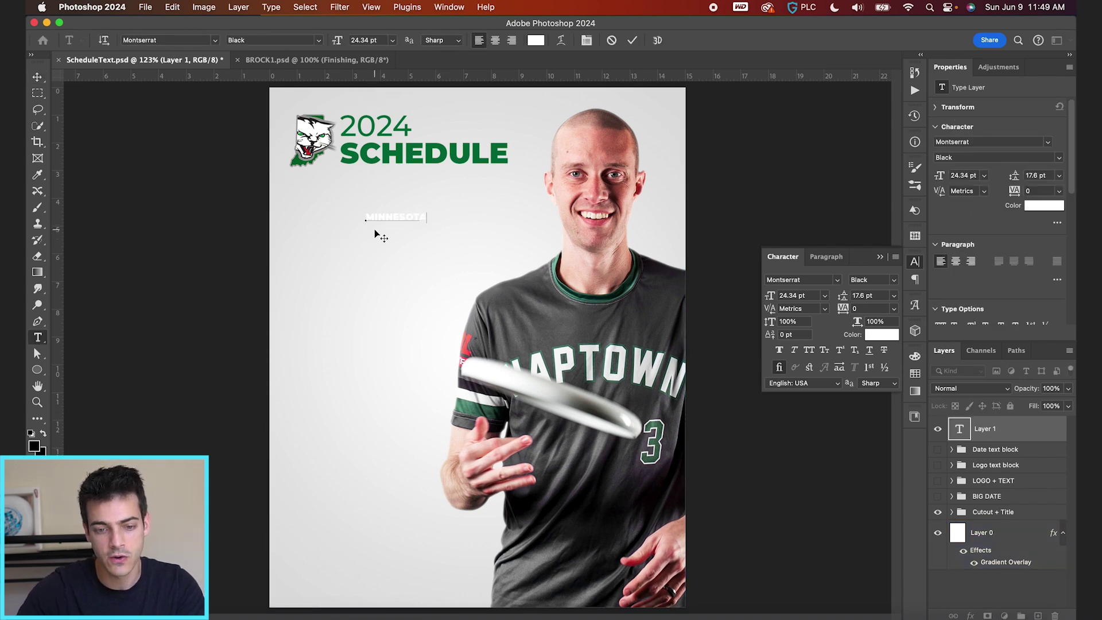
Add a second line JULY 7 / 7:00 PM at 15.21 pt under MINNESOTA and color both lines with the IND-1 green swatch.
{"action": "key", "text": "super"}
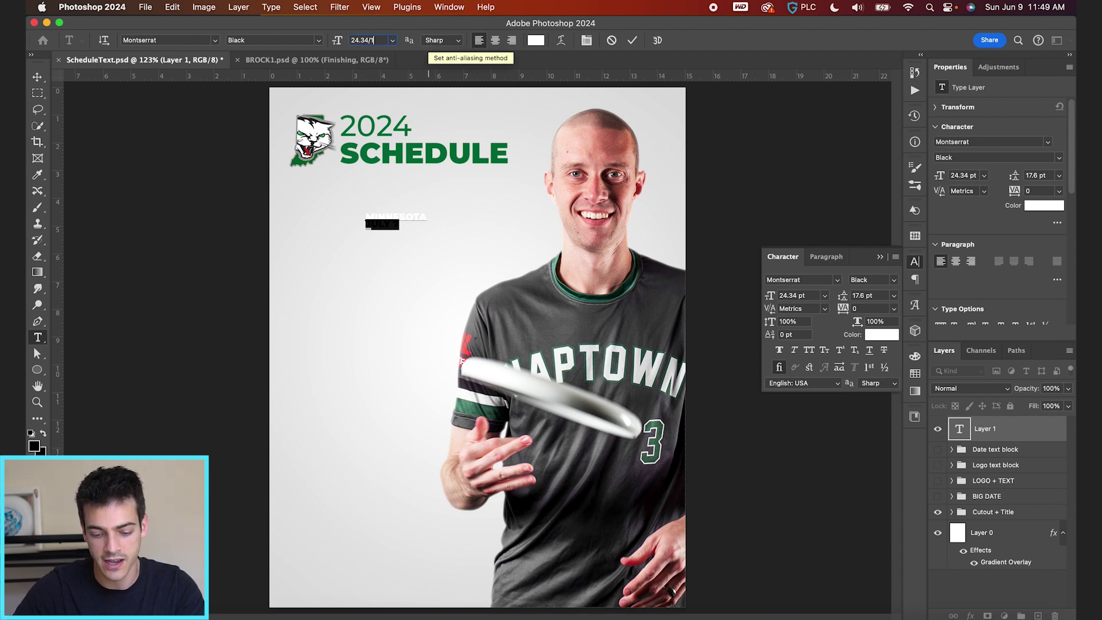
{"action": "type", "text": ".6"}
{"action": "key", "text": "Return"}
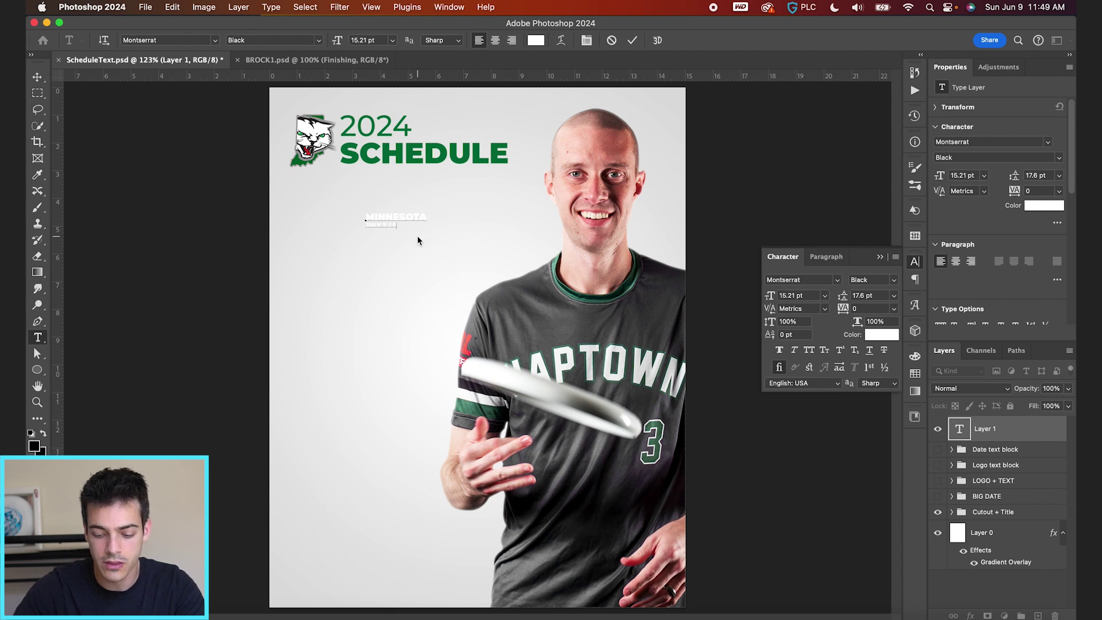
{"action": "left_click", "coordinate": [632, 40]}
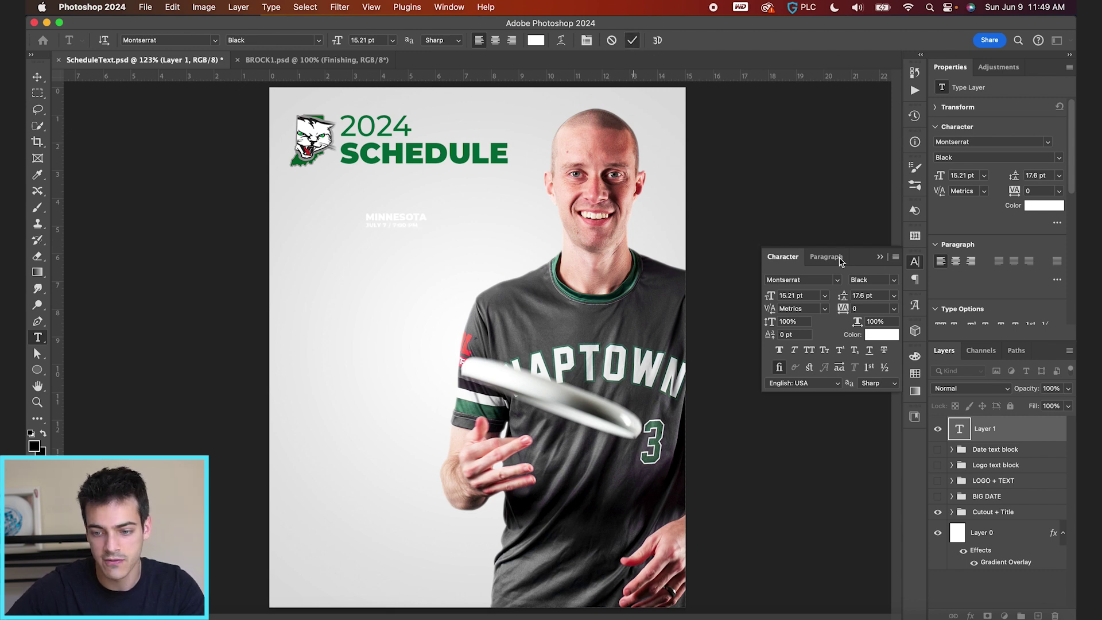
{"action": "left_click", "coordinate": [916, 374]}
{"action": "left_click", "coordinate": [776, 433]}
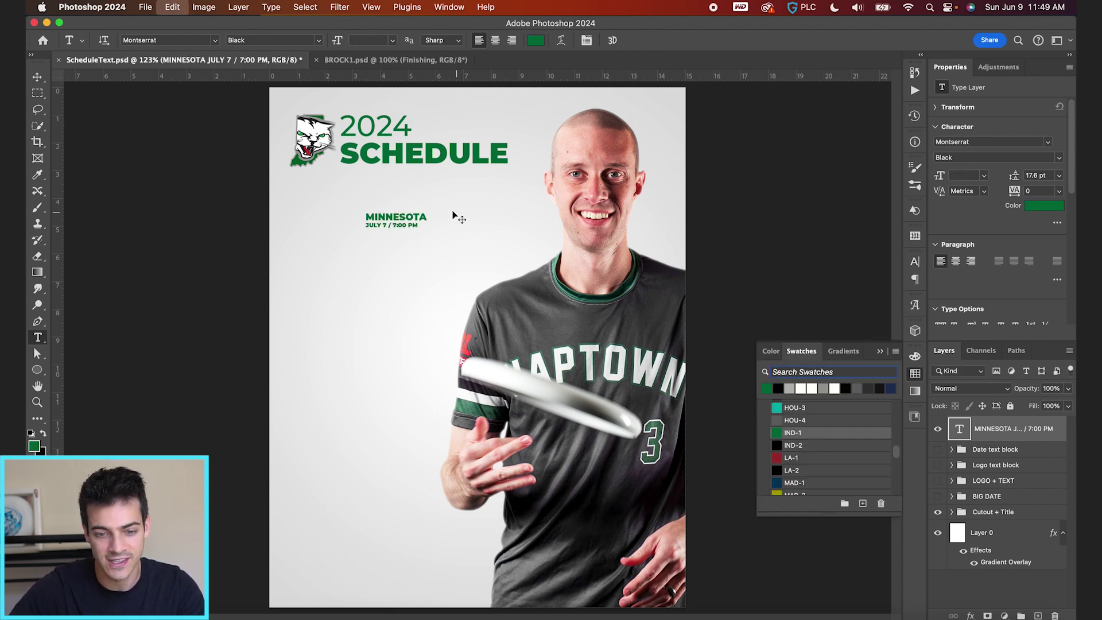
Enlarge the two-line listing so its date line is 25.29 pt, set that line to Medium weight, and nudge the text left.
{"action": "triple_click", "coordinate": [376, 226]}
{"action": "left_click", "coordinate": [320, 40]}
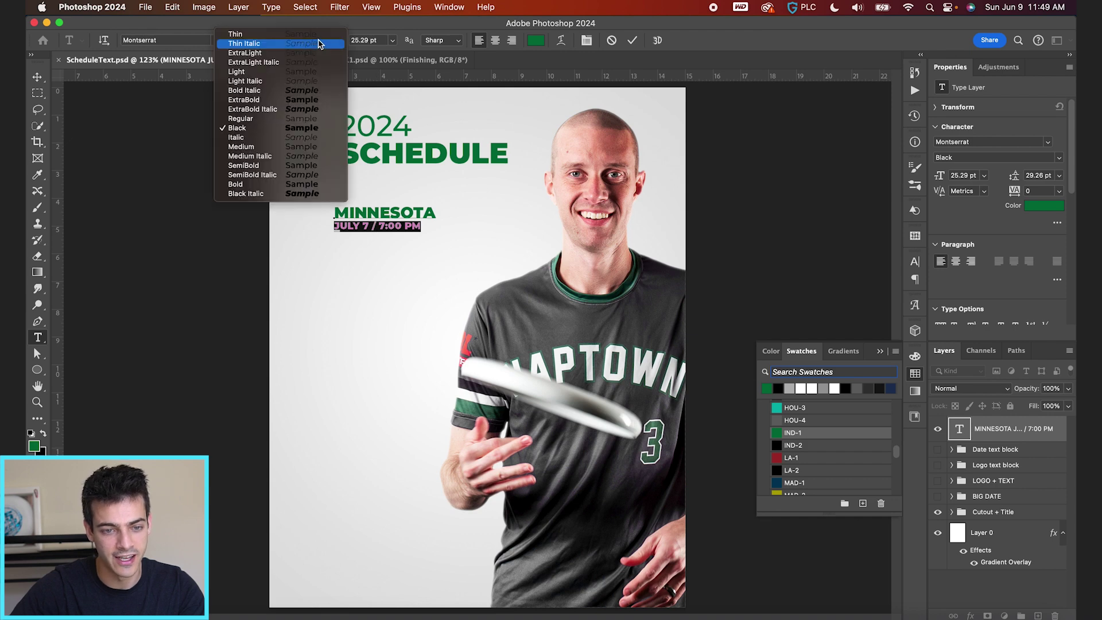
{"action": "left_click", "coordinate": [293, 147]}
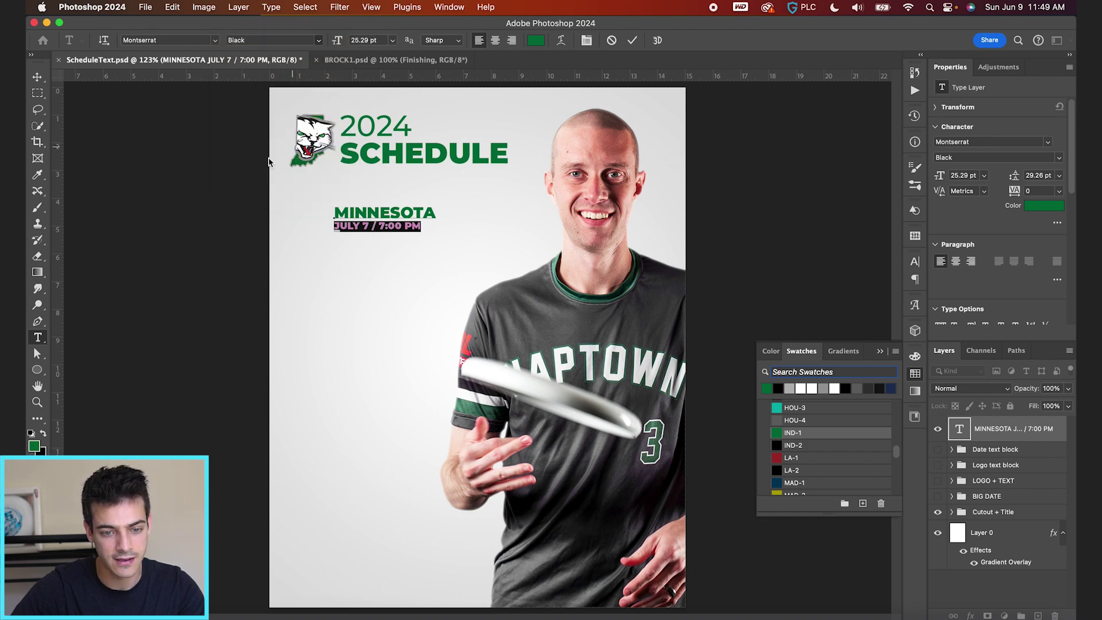
{"action": "key", "text": "super+Return"}
{"action": "key", "text": "v"}
{"action": "key", "text": "shift+Left"}
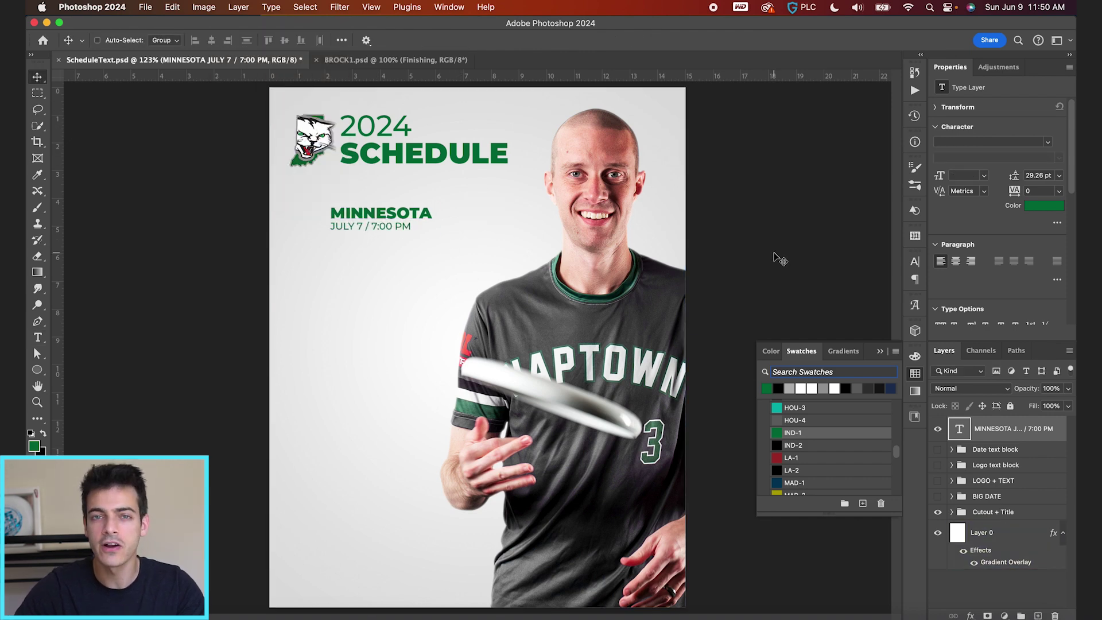
Compare the text-only listing with the LOGO + TEXT version by switching their visibility, ending with the text-only listing shown.
{"action": "left_click", "coordinate": [314, 224]}
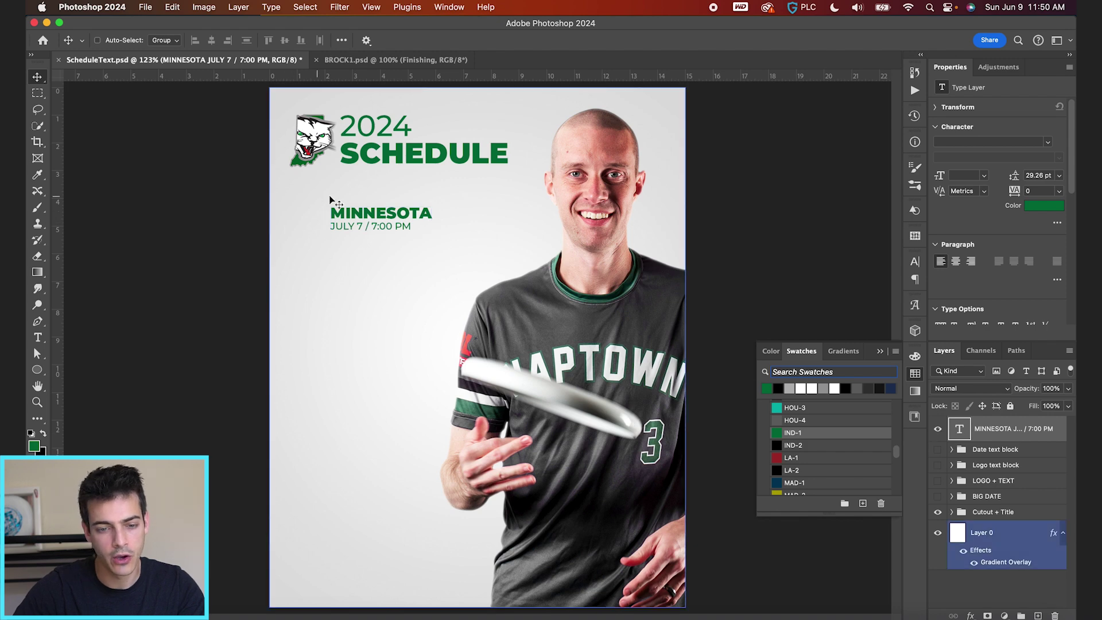
{"action": "left_click", "coordinate": [937, 429]}
{"action": "left_click", "coordinate": [937, 481]}
{"action": "left_click", "coordinate": [937, 485]}
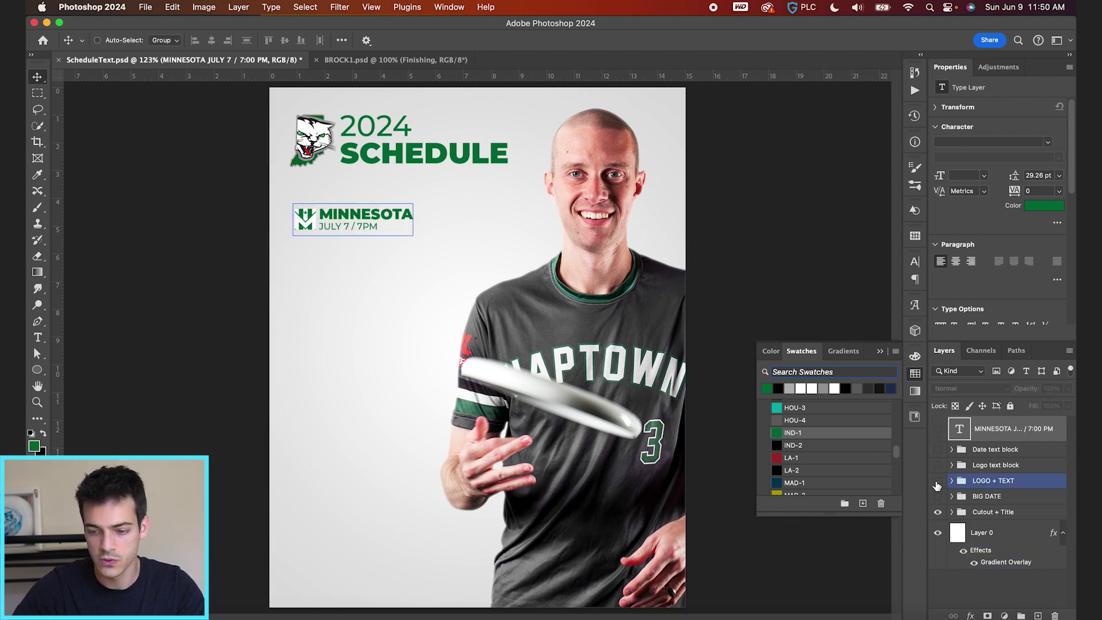
{"action": "left_click", "coordinate": [937, 481]}
{"action": "left_click", "coordinate": [938, 428]}
{"action": "left_click", "coordinate": [325, 330]}
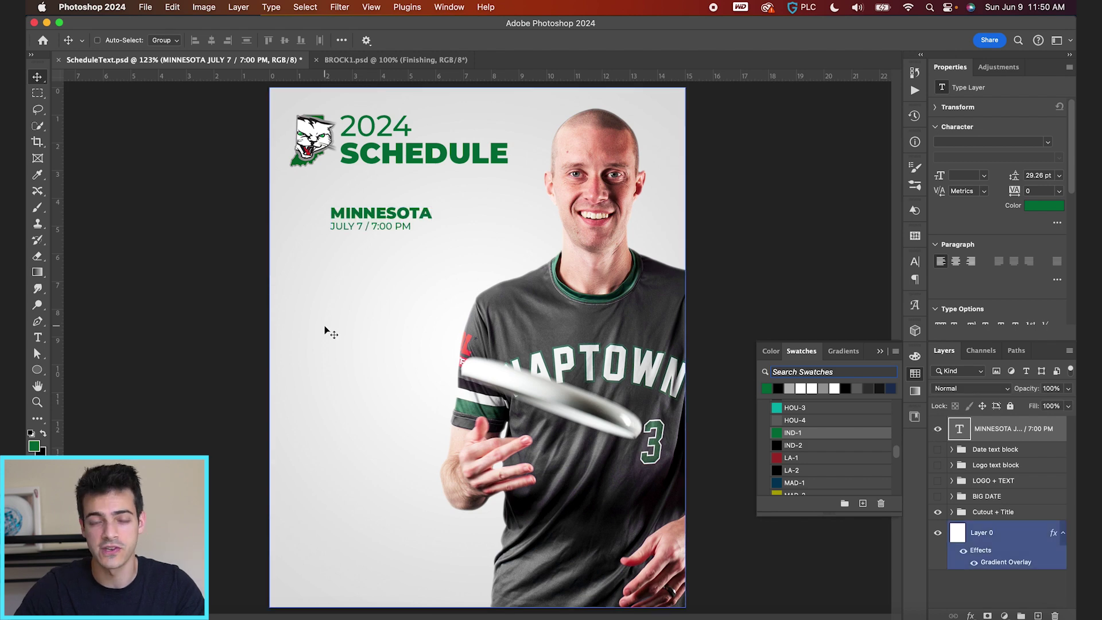
Draw a narrow green vertical bar, about 0.21 by 0.85 in, beside the start of the MINNESOTA listing.
{"action": "left_click_drag", "start_coordinate": [390, 328], "coordinate": [488, 381]}
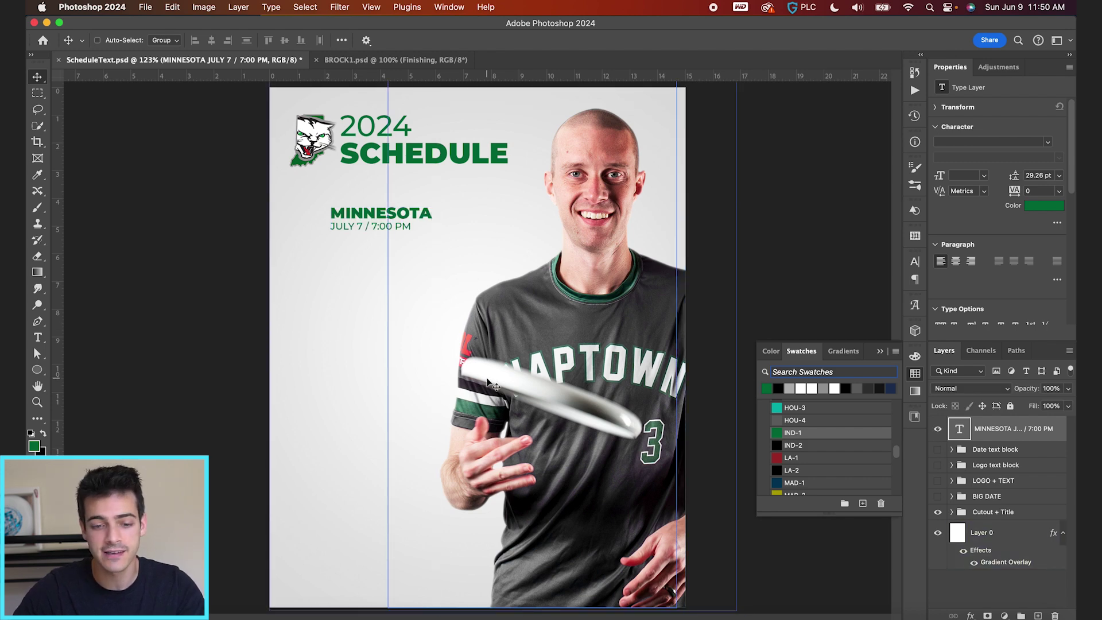
{"action": "right_click", "coordinate": [38, 374]}
{"action": "left_click", "coordinate": [86, 371]}
{"action": "key", "text": "alt+shift+super+n"}
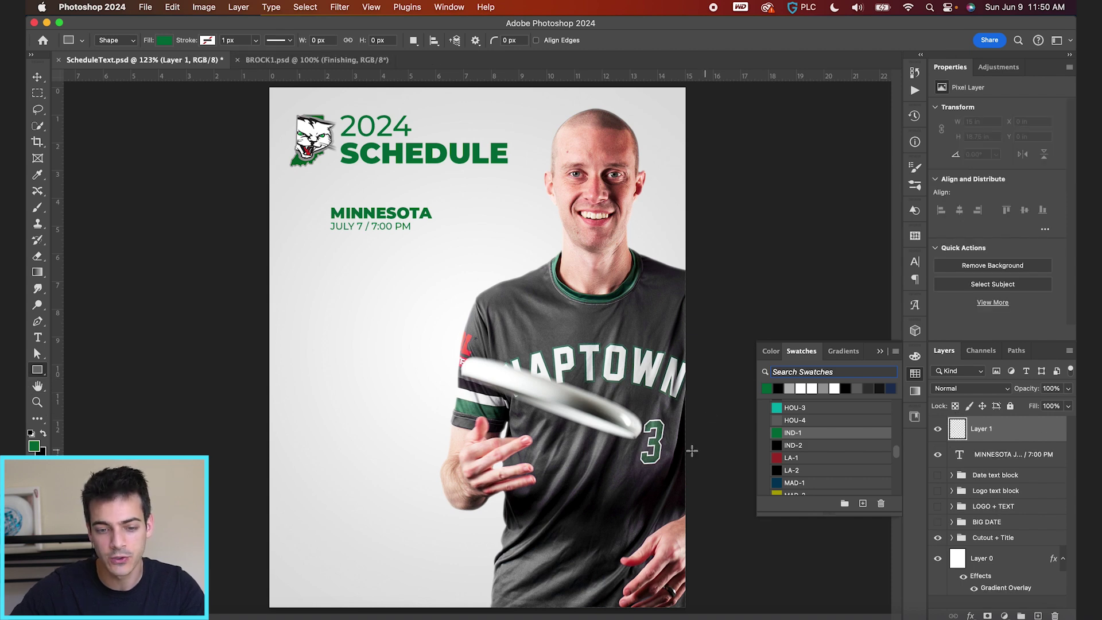
{"action": "scroll", "coordinate": [527, 323], "scroll_direction": "up", "scroll_amount": 5}
{"action": "scroll", "coordinate": [443, 180], "scroll_direction": "up", "scroll_amount": 2}
{"action": "left_click_drag", "start_coordinate": [474, 197], "coordinate": [471, 236]}
{"action": "key", "text": "v"}
{"action": "key", "text": "super+0"}
Center the two-line listing text vertically against the green bar and recolor the text with the black swatch.
{"action": "left_click", "coordinate": [1012, 457]}
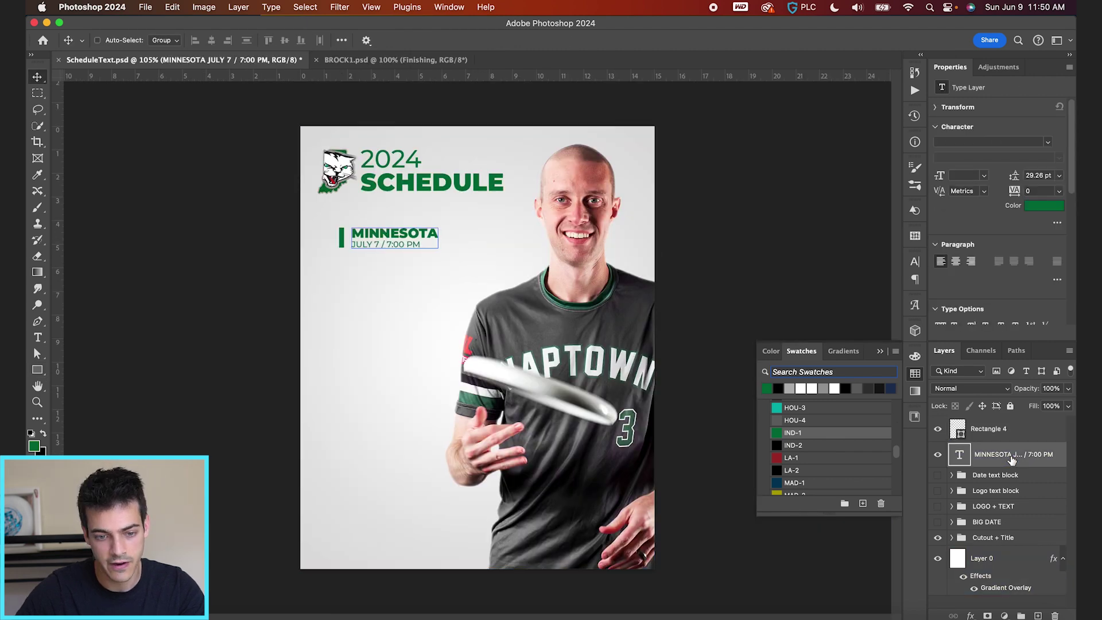
{"action": "left_click", "coordinate": [957, 432], "text": "super"}
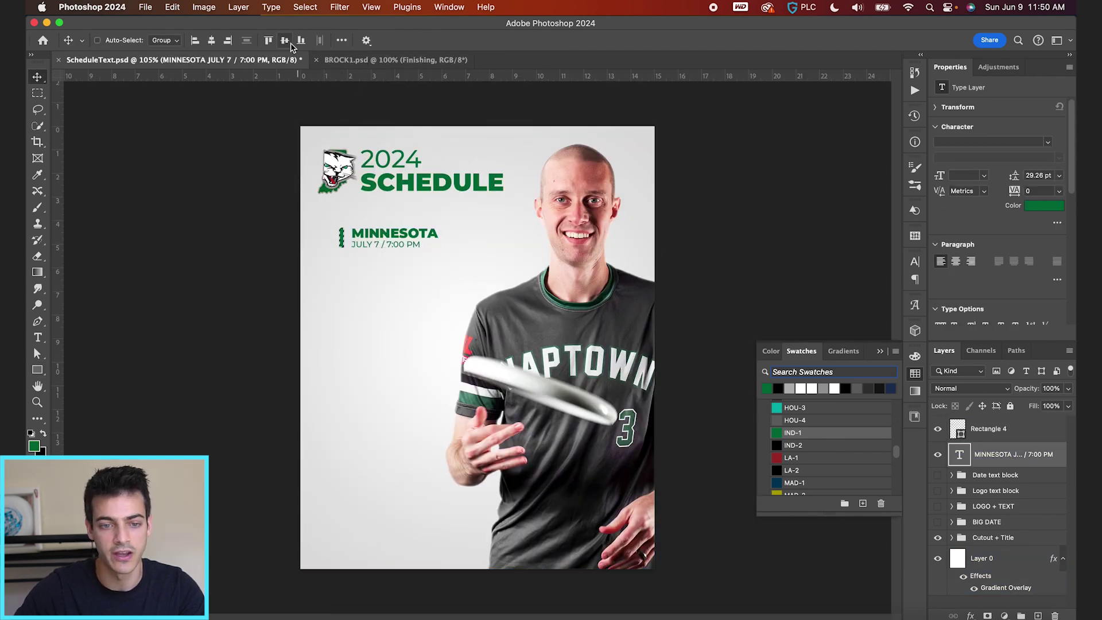
{"action": "key", "text": "super+d"}
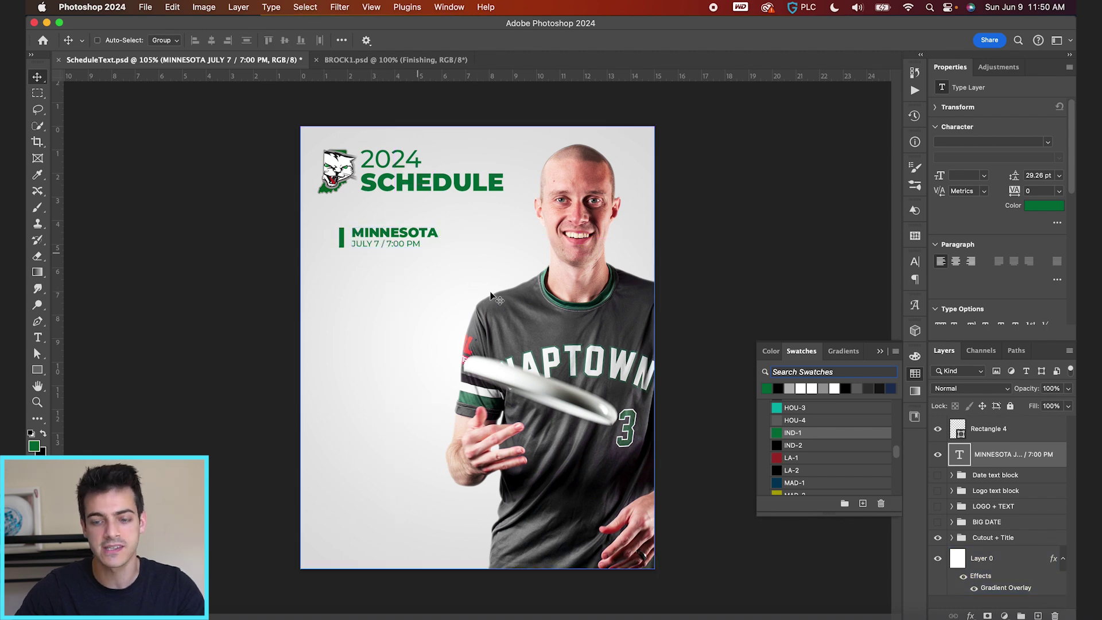
{"action": "left_click", "coordinate": [778, 389]}
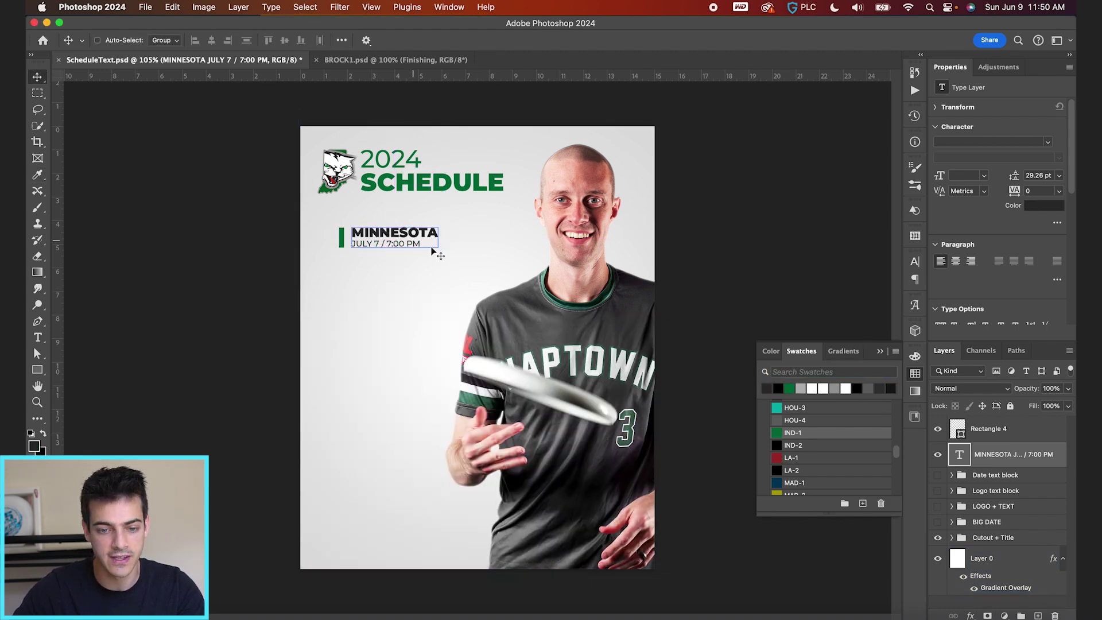
{"action": "left_click", "coordinate": [405, 268], "text": "super"}
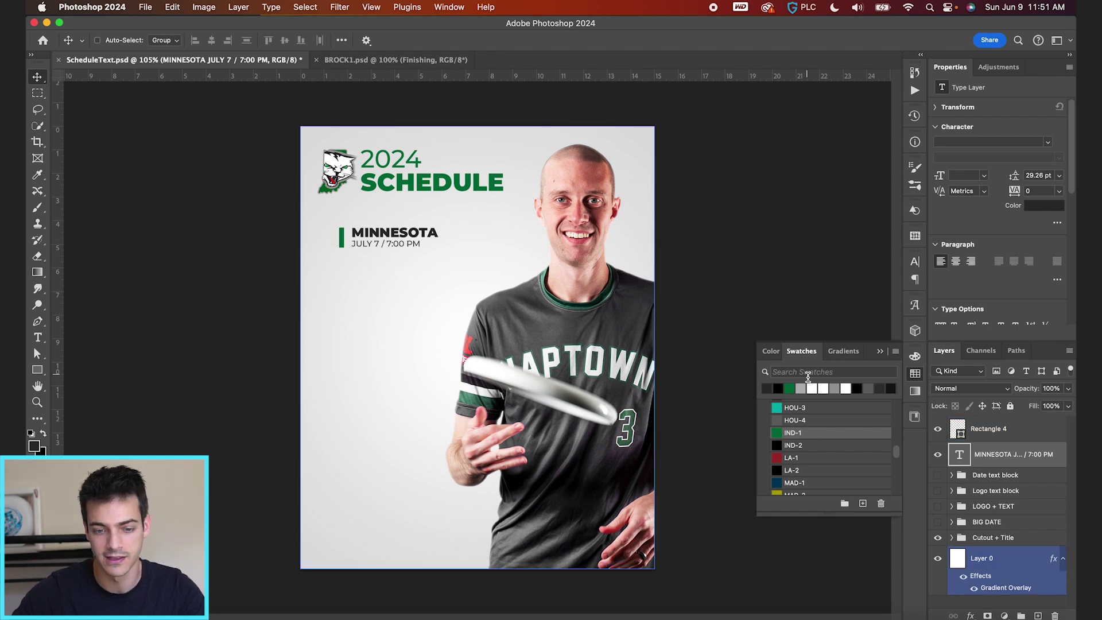
Move the bar and listing text together toward the poster's left edge, placing the bar about 1.01 in from it.
{"action": "left_click", "coordinate": [989, 430]}
{"action": "left_click_drag", "start_coordinate": [484, 259], "coordinate": [472, 263]}
{"action": "key", "text": "super+apostrophe"}
{"action": "key", "text": "super+apostrophe"}
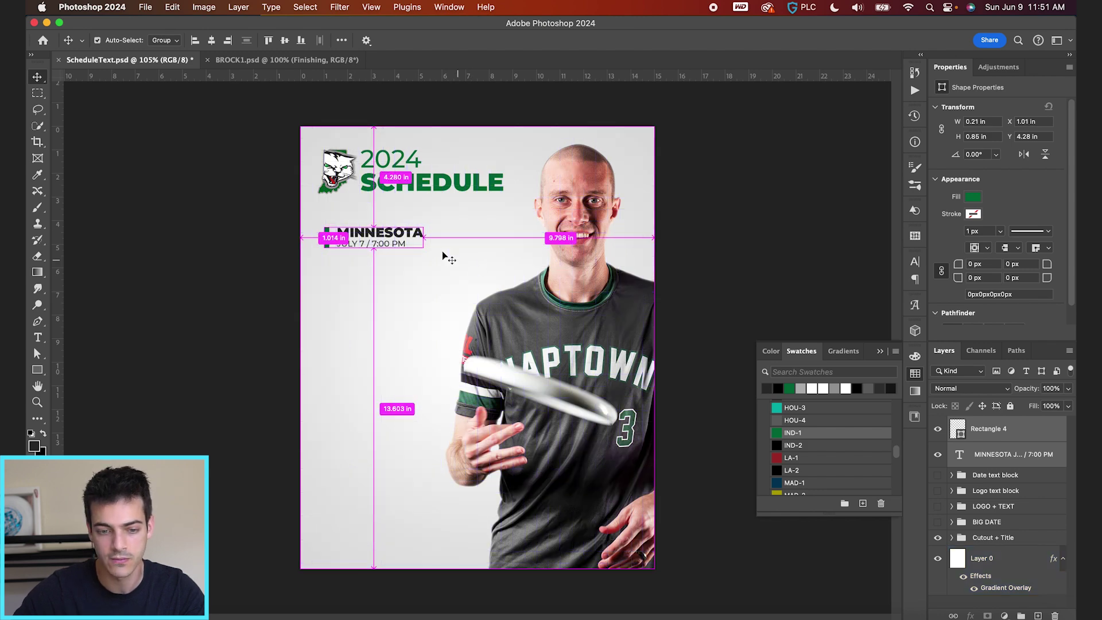
Duplicate the bar and listing directly below the original and recolor the copied bar gray.
{"action": "key", "text": "super+j"}
{"action": "left_click_drag", "start_coordinate": [372, 253], "coordinate": [372, 288]}
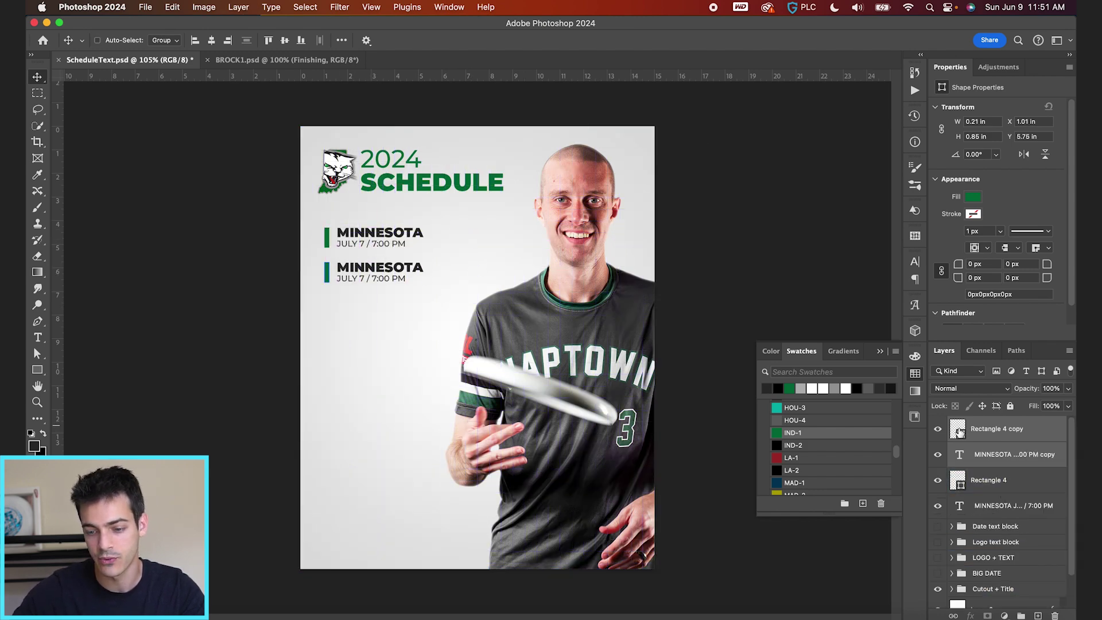
{"action": "left_click", "coordinate": [959, 430]}
{"action": "left_click", "coordinate": [835, 390]}
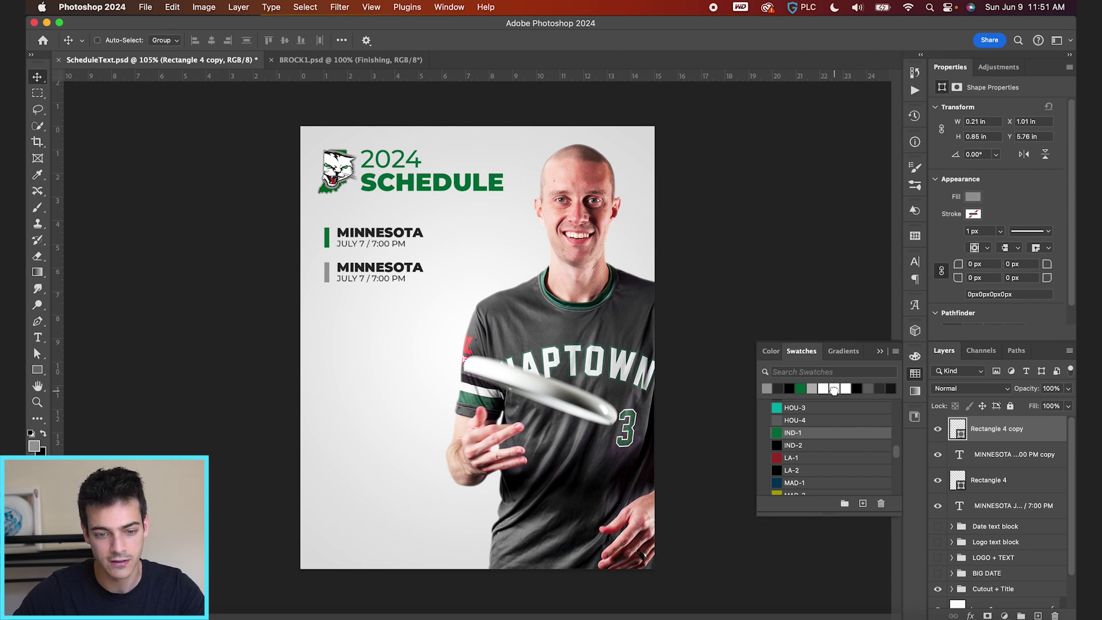
Duplicate the green and gray listing pair twice down the poster to make six listings with alternating bars.
{"action": "left_click", "coordinate": [1014, 506], "text": "shift"}
{"action": "key", "text": "super+j"}
{"action": "left_click_drag", "start_coordinate": [456, 270], "coordinate": [444, 380]}
{"action": "key", "text": "super+j"}
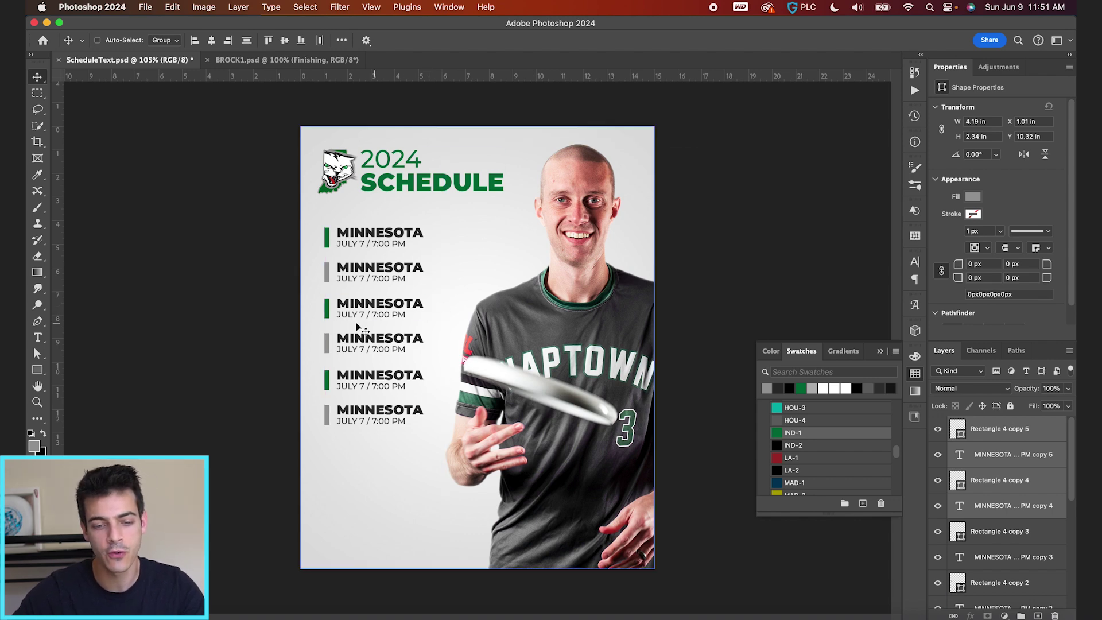
Add "vs." before MINNESOTA in the first listing and "at" before MINNESOTA in the second.
{"action": "double_click", "coordinate": [339, 236]}
{"action": "type", "text": "vs."}
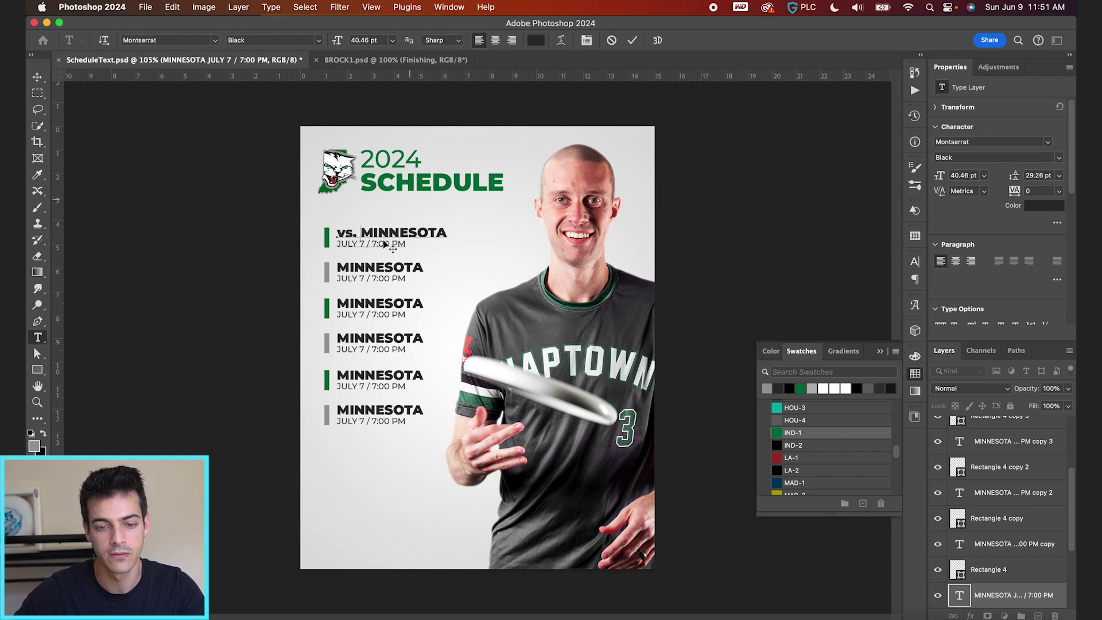
{"action": "left_click", "coordinate": [633, 41]}
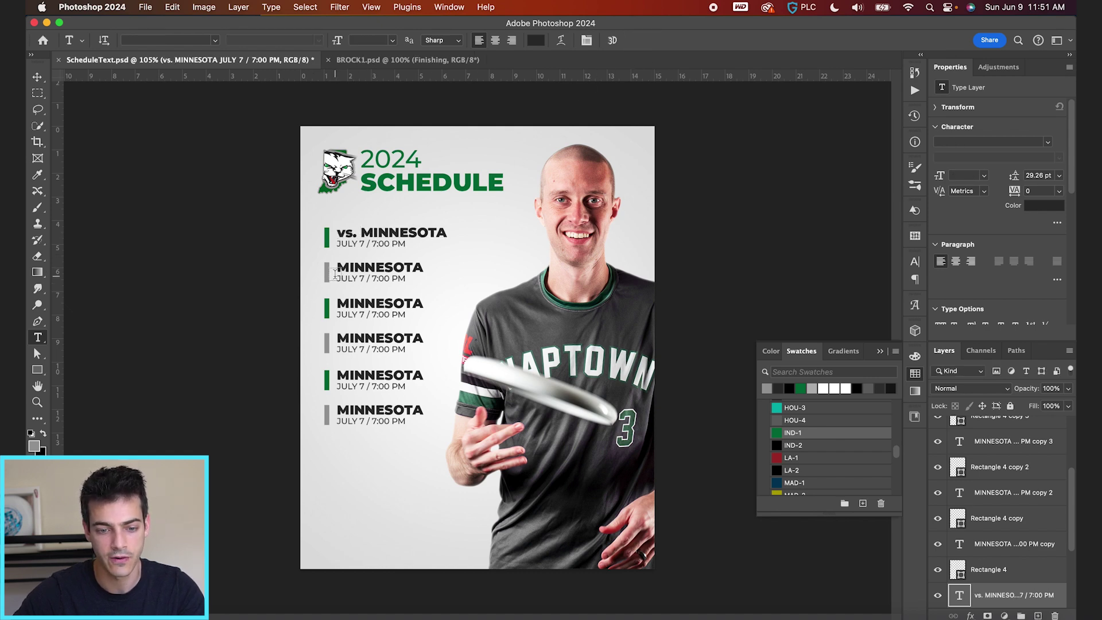
{"action": "left_click", "coordinate": [337, 270]}
{"action": "type", "text": "at"}
{"action": "left_click", "coordinate": [631, 39]}
{"action": "key", "text": "v"}
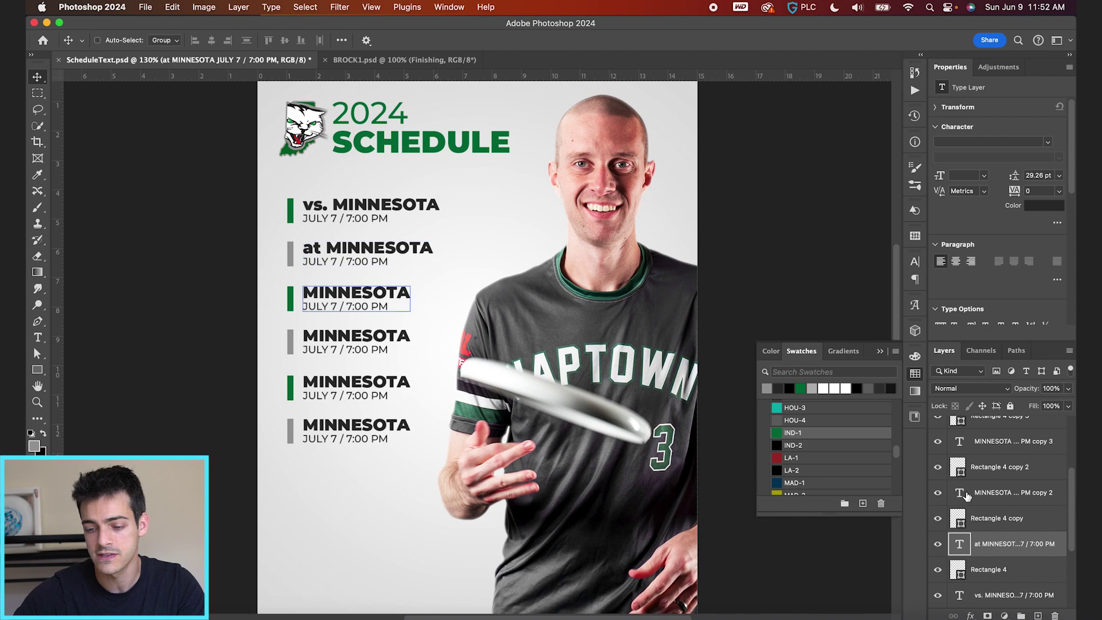
Move the first listing's green bar slightly up and stretch it horizontally to about 5.4 in wide over the opponent name.
{"action": "left_click", "coordinate": [961, 572]}
{"action": "left_click_drag", "start_coordinate": [370, 288], "coordinate": [373, 280]}
{"action": "key", "text": "super+plus"}
{"action": "scroll", "coordinate": [370, 280], "scroll_direction": "up", "scroll_amount": 5}
{"action": "key", "text": "super+t"}
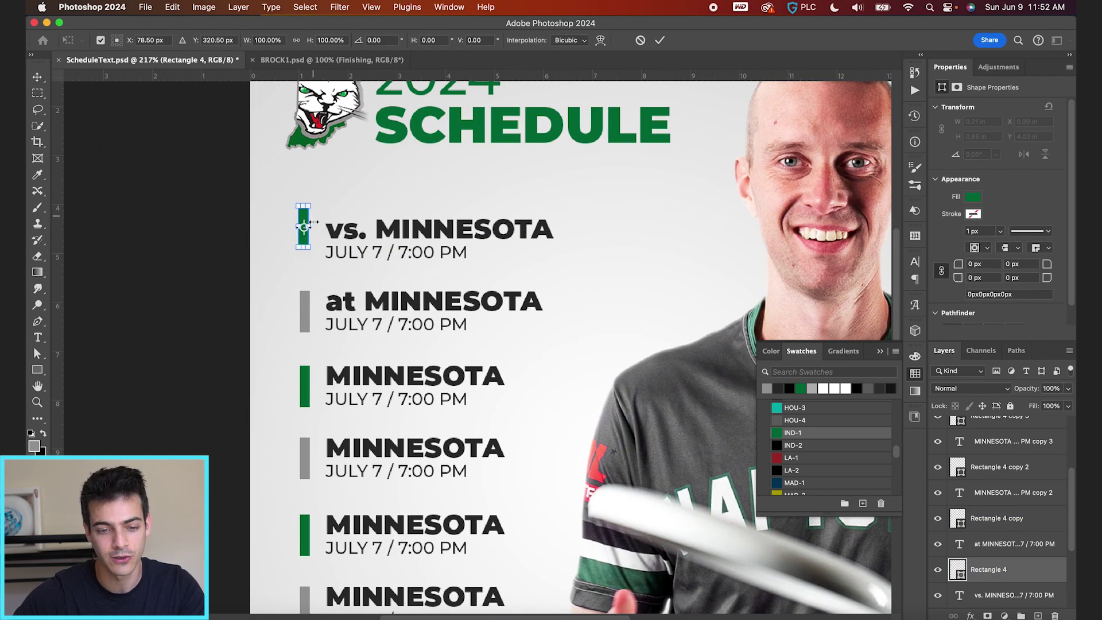
{"action": "left_click_drag", "start_coordinate": [310, 226], "coordinate": [570, 226]}
{"action": "key", "text": "Return"}
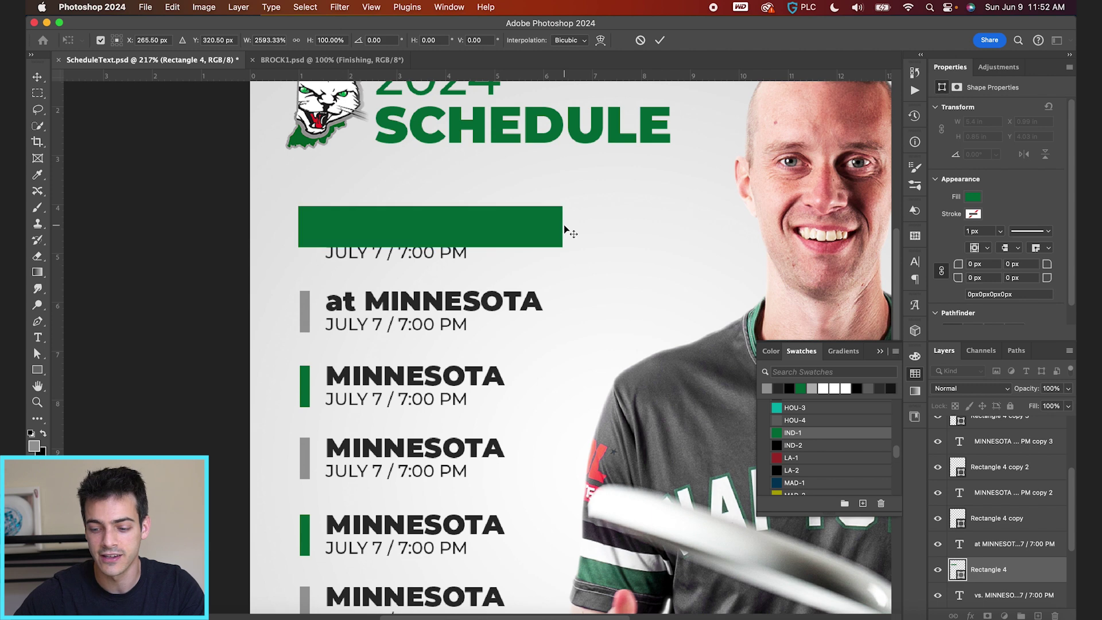
Place the green box behind the first listing's text and resize it to about 5.11 by 0.67 in around "vs. MINNESOTA".
{"action": "scroll", "coordinate": [1002, 555], "scroll_direction": "down", "scroll_amount": 1}
{"action": "left_click_drag", "start_coordinate": [954, 550], "coordinate": [960, 576]}
{"action": "left_click_drag", "start_coordinate": [500, 223], "coordinate": [514, 217]}
{"action": "key", "text": "super+t"}
{"action": "left_click_drag", "start_coordinate": [444, 205], "coordinate": [443, 213]}
{"action": "left_click_drag", "start_coordinate": [579, 226], "coordinate": [562, 226]}
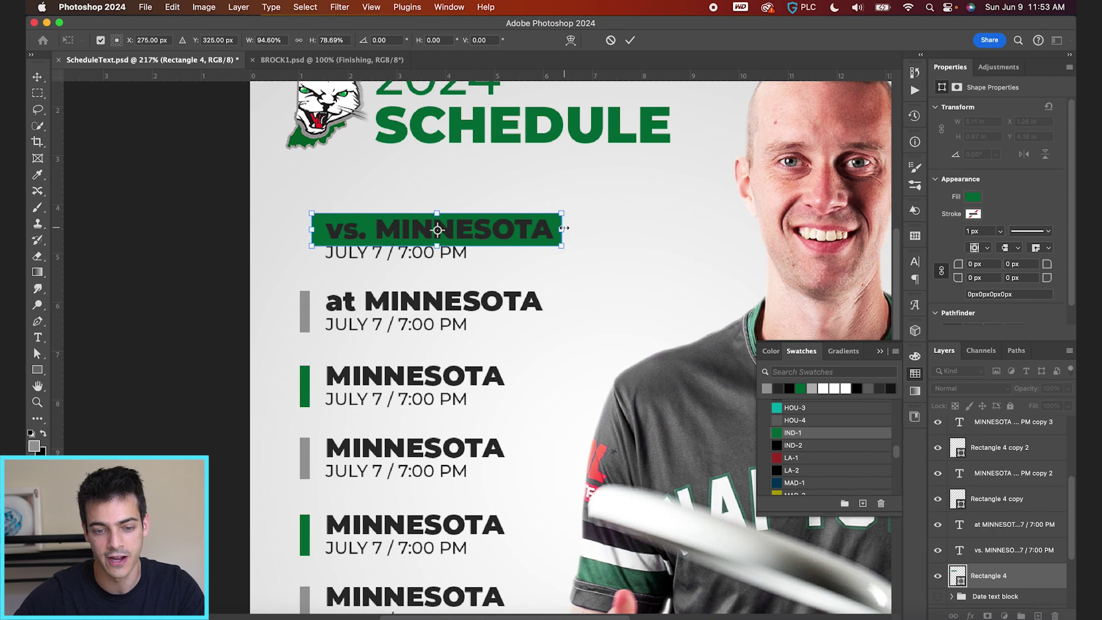
{"action": "key", "text": "Return"}
Open the "vs. MINNESOTA" text for editing.
{"action": "left_click", "coordinate": [962, 551]}
{"action": "double_click", "coordinate": [959, 550]}
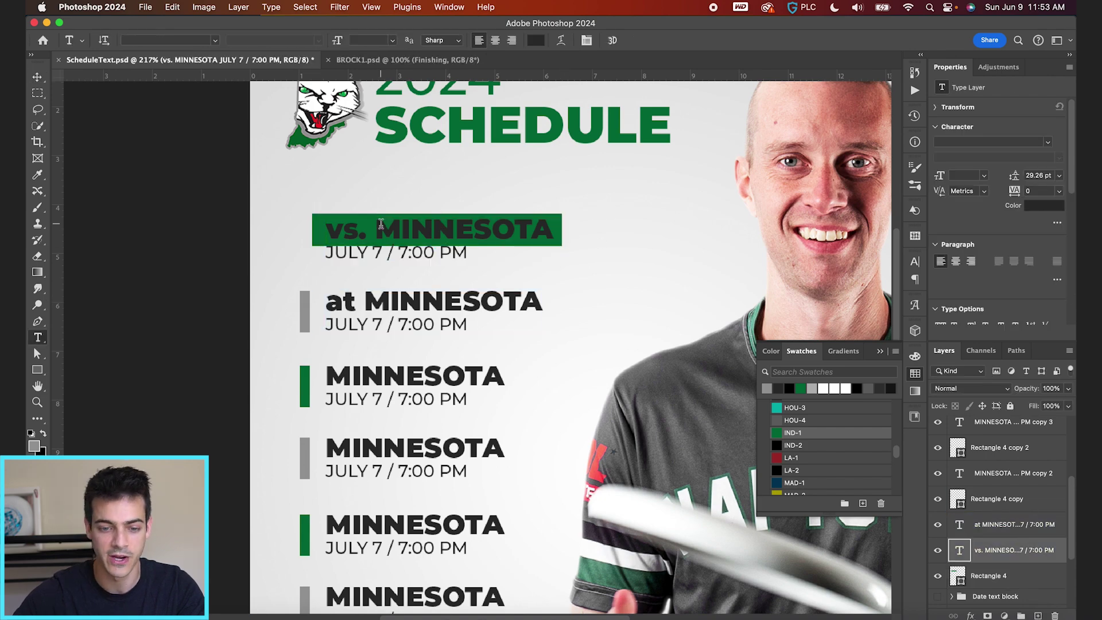